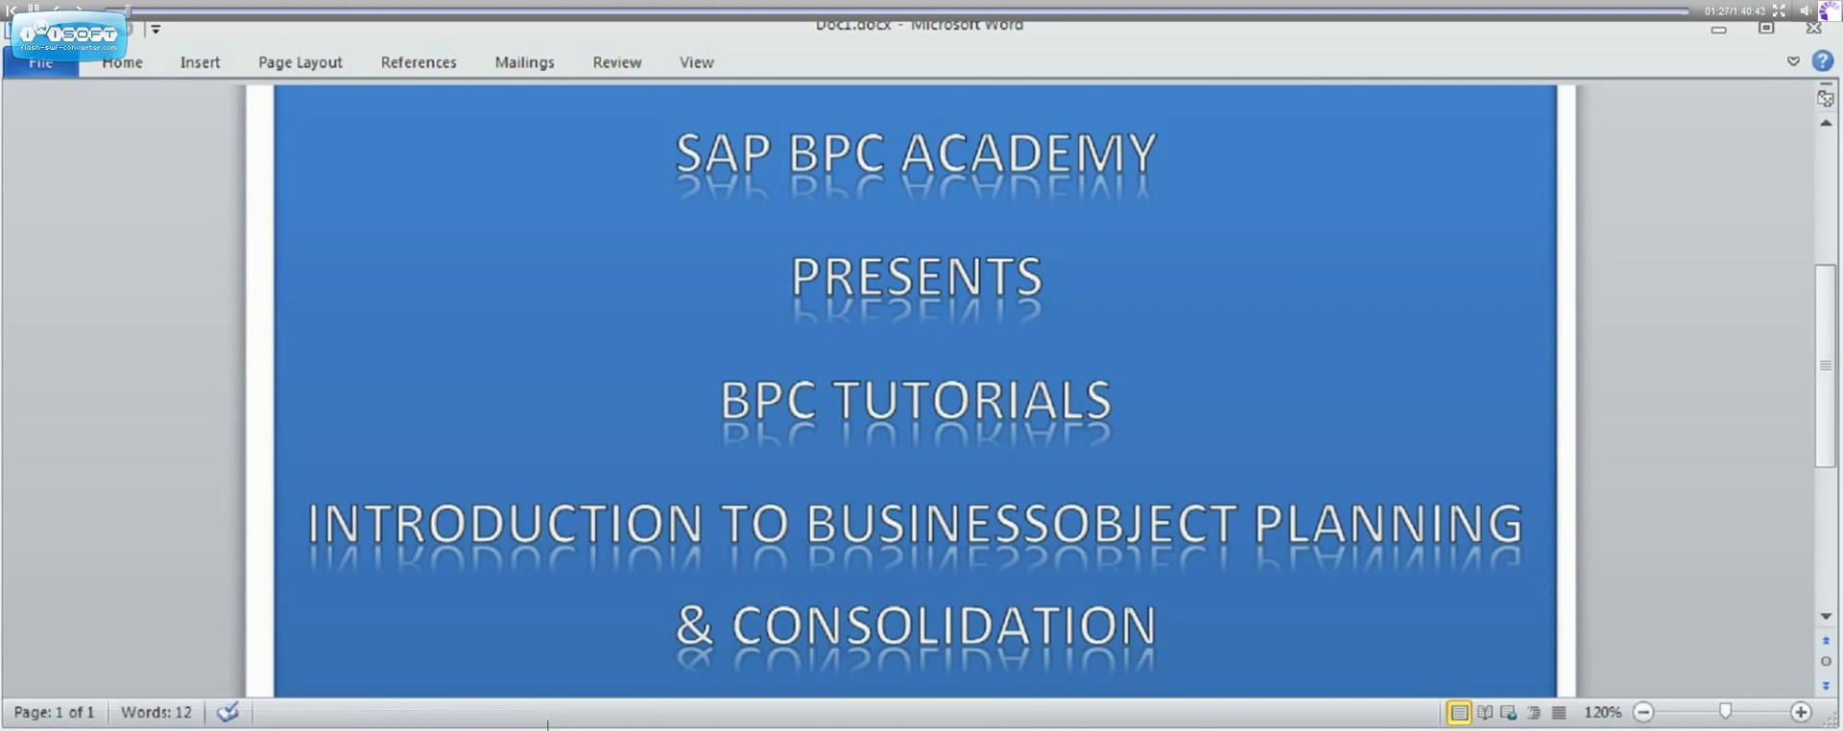
Switch to the Visio drawing and place a blue bar across its upper part, about 7.4 wide and 0.75 high on the rulers
{"action": "left_click", "coordinate": [1719, 38]}
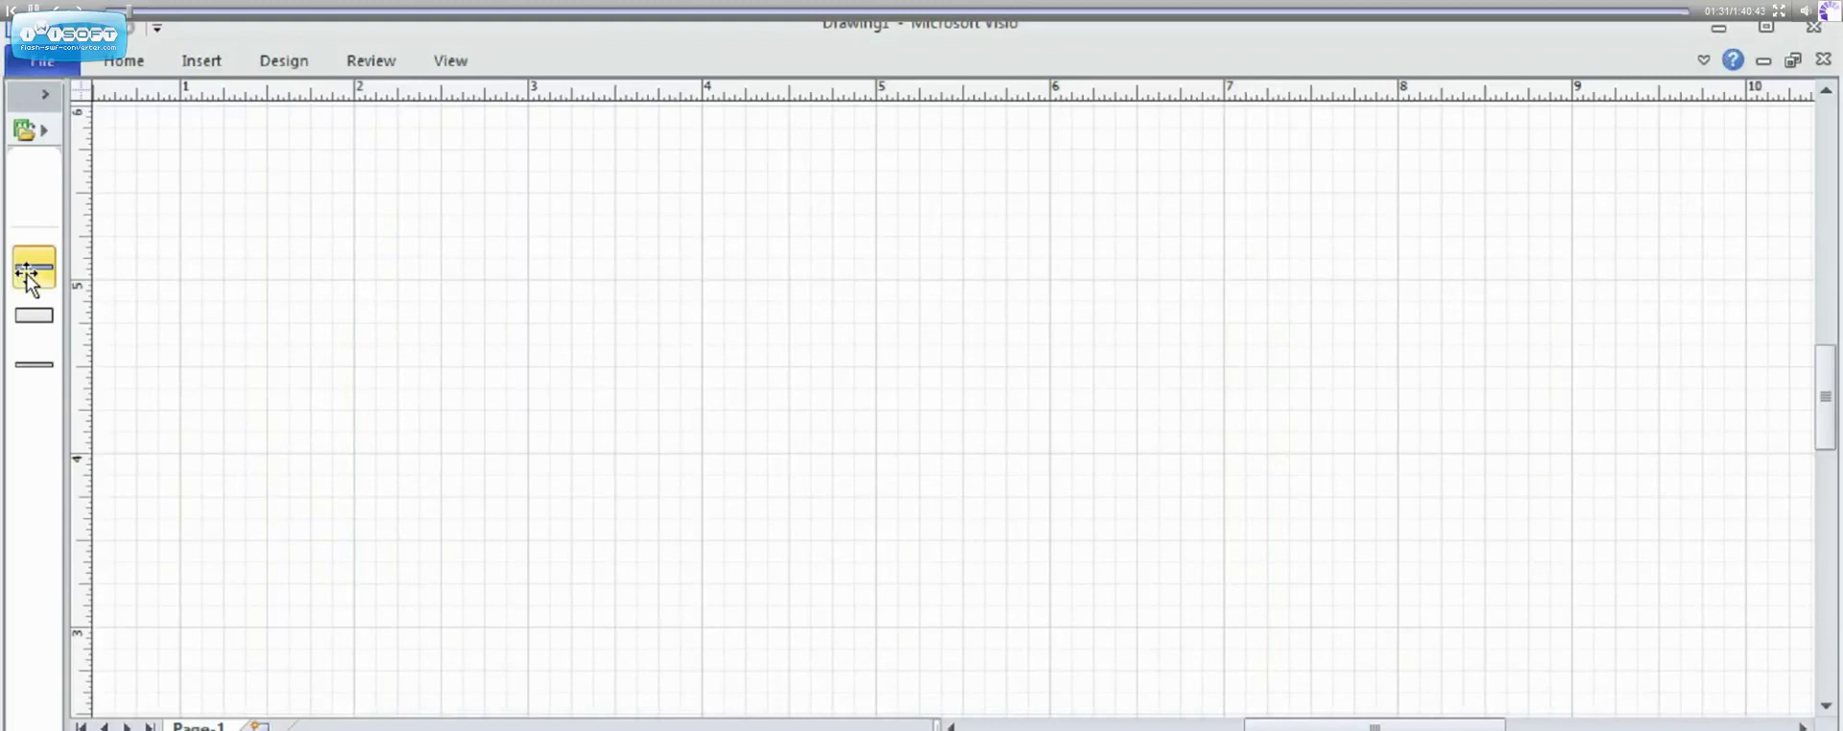
{"action": "left_click_drag", "start_coordinate": [27, 278], "coordinate": [900, 218]}
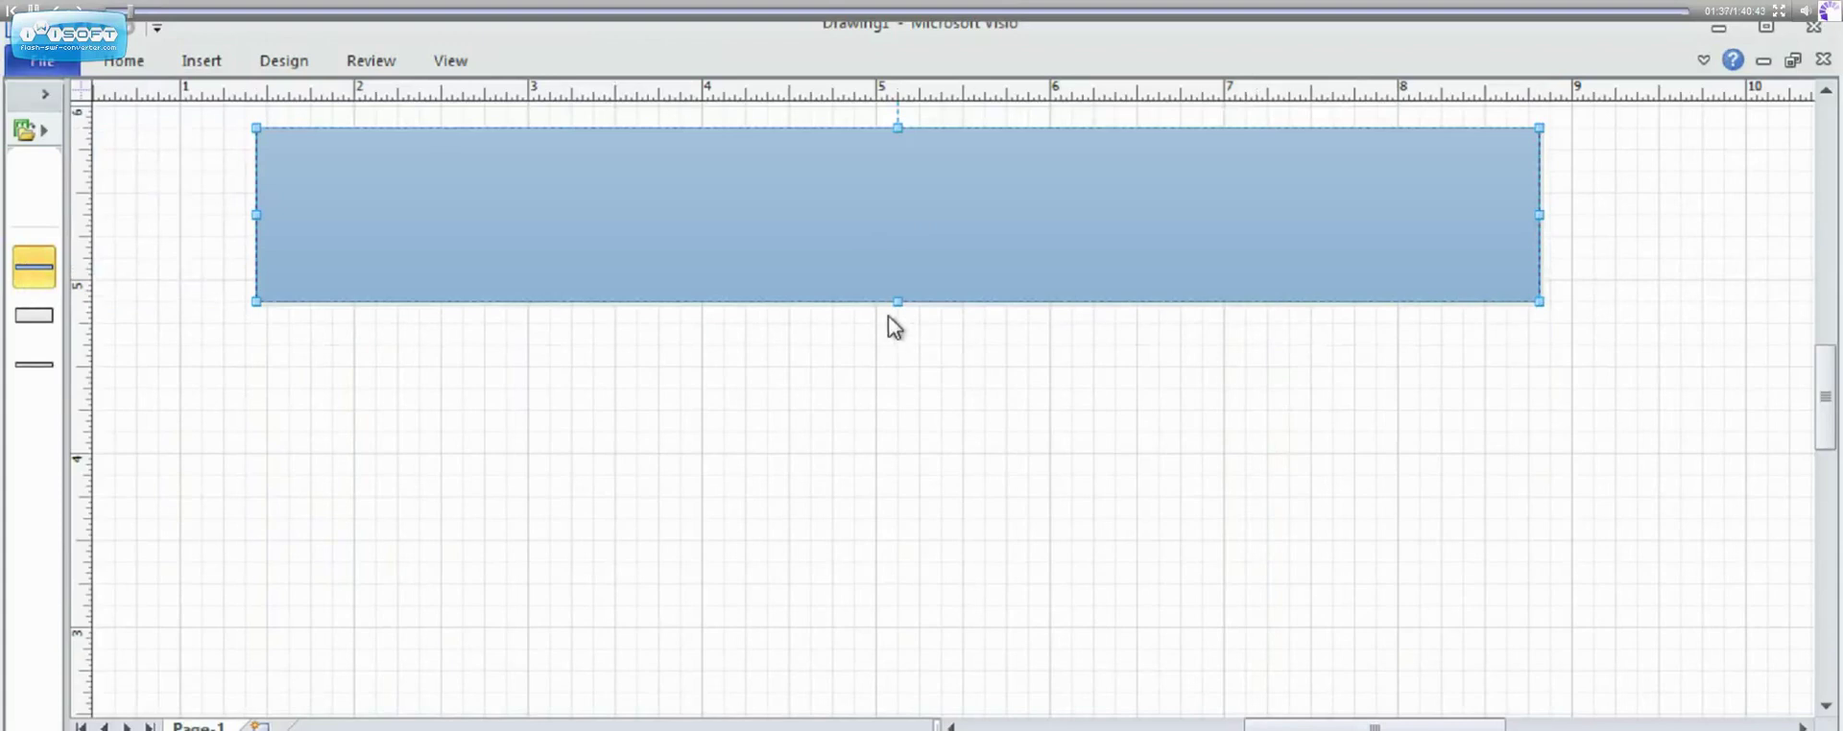
{"action": "left_click_drag", "start_coordinate": [898, 302], "coordinate": [897, 258]}
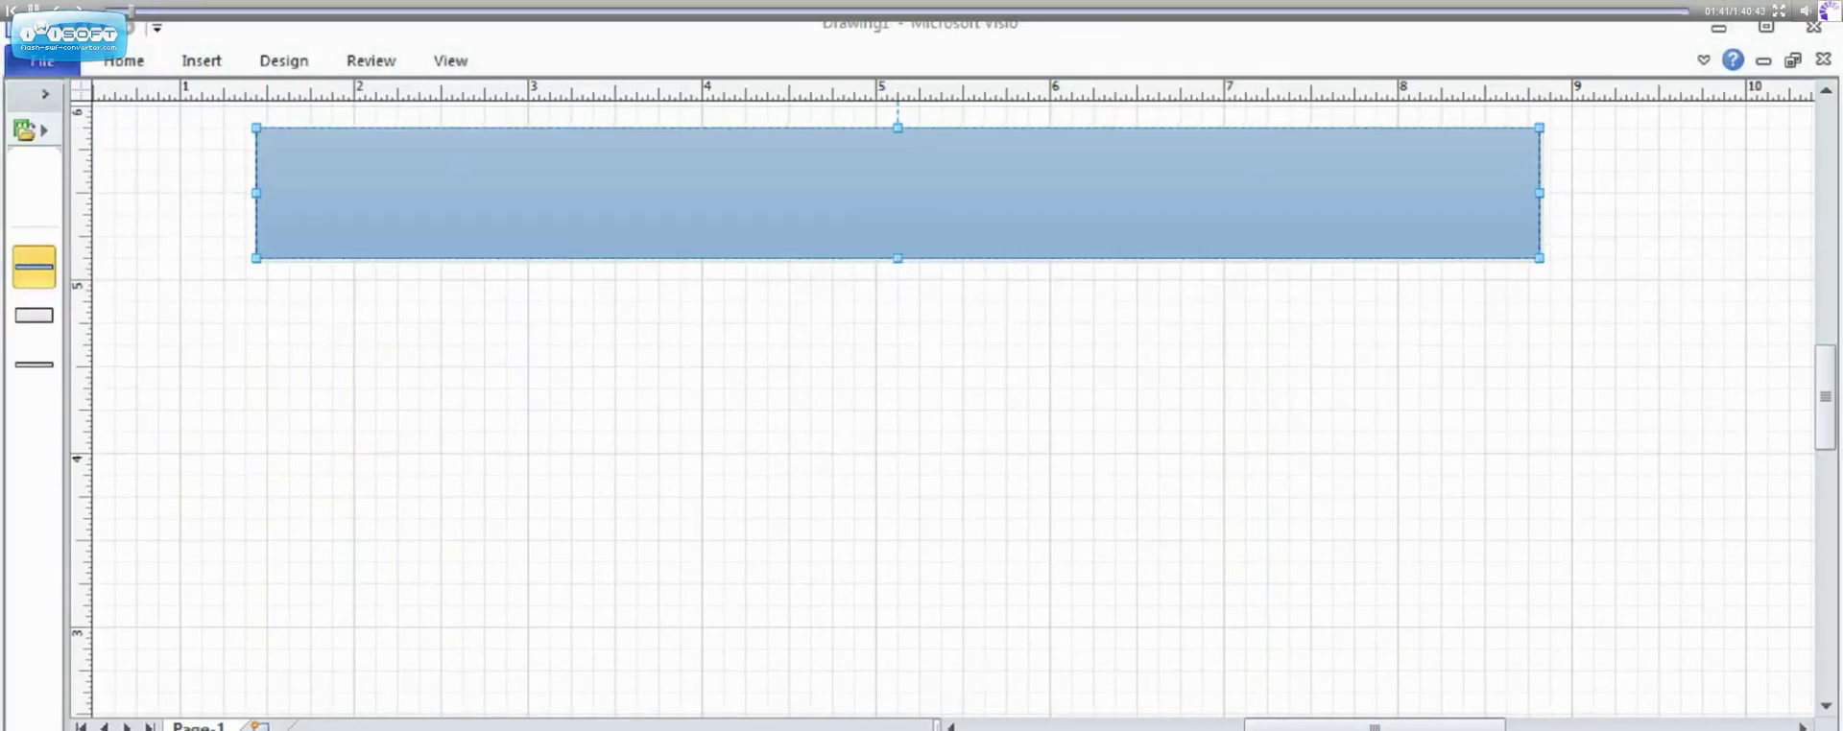
Enter the title "History of SAP BPC" in the blue bar
{"action": "double_click", "coordinate": [869, 216]}
{"action": "type", "text": "History of SAP BPC"}
{"action": "key", "text": "Return"}
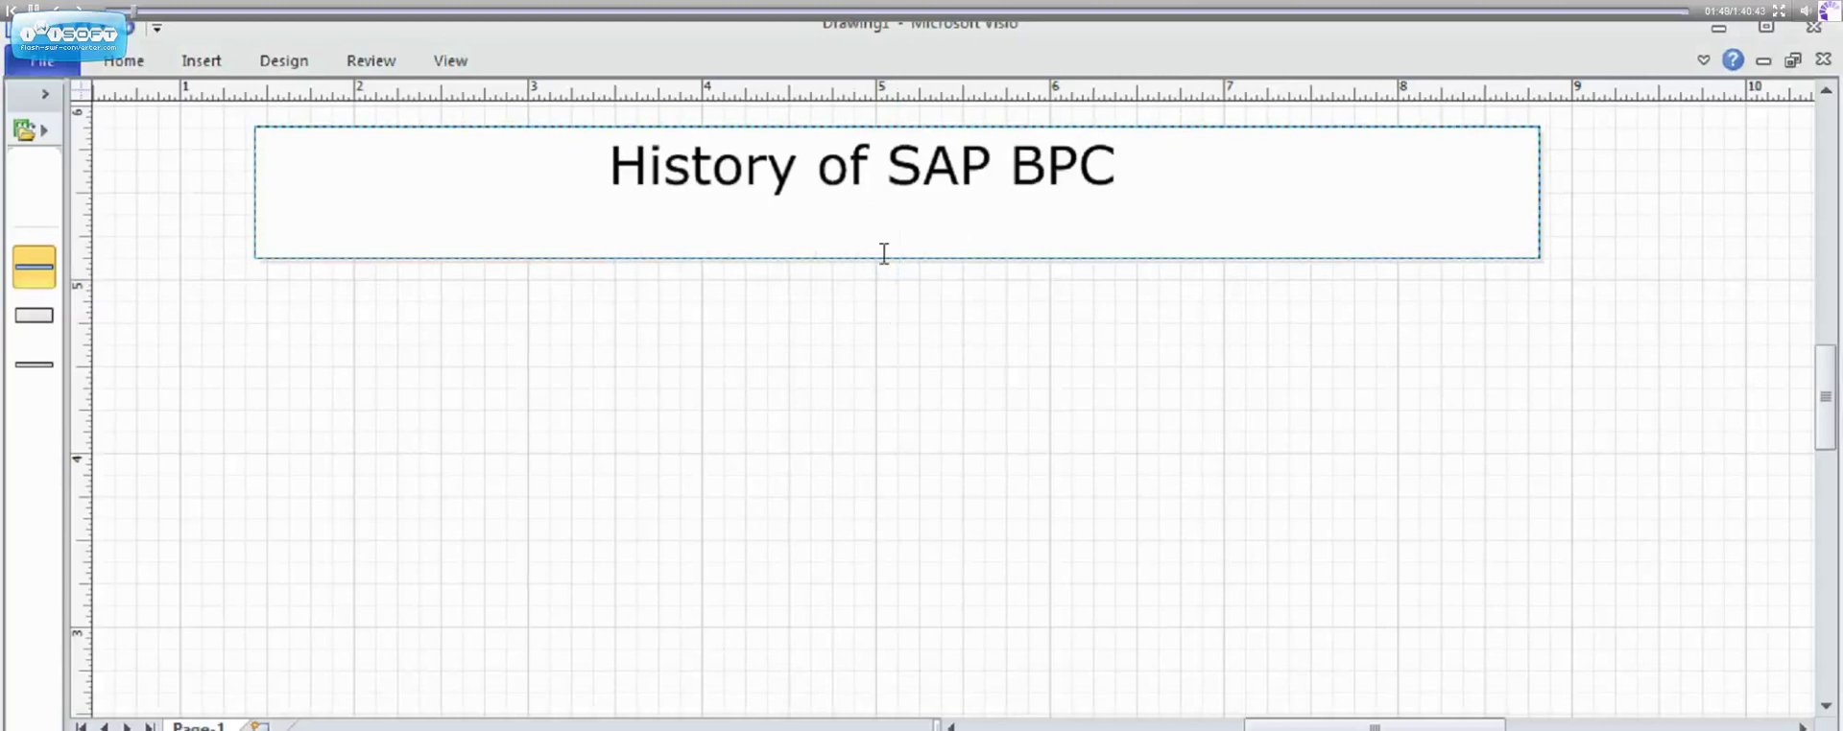
{"action": "key", "text": "Escape"}
Add a small grey box below the title bar, joined to it by an arrow connector
{"action": "double_click", "coordinate": [892, 259]}
{"action": "left_click", "coordinate": [897, 307]}
{"action": "left_click", "coordinate": [898, 307]}
{"action": "left_click_drag", "start_coordinate": [858, 350], "coordinate": [354, 316]}
{"action": "key", "text": "Escape"}
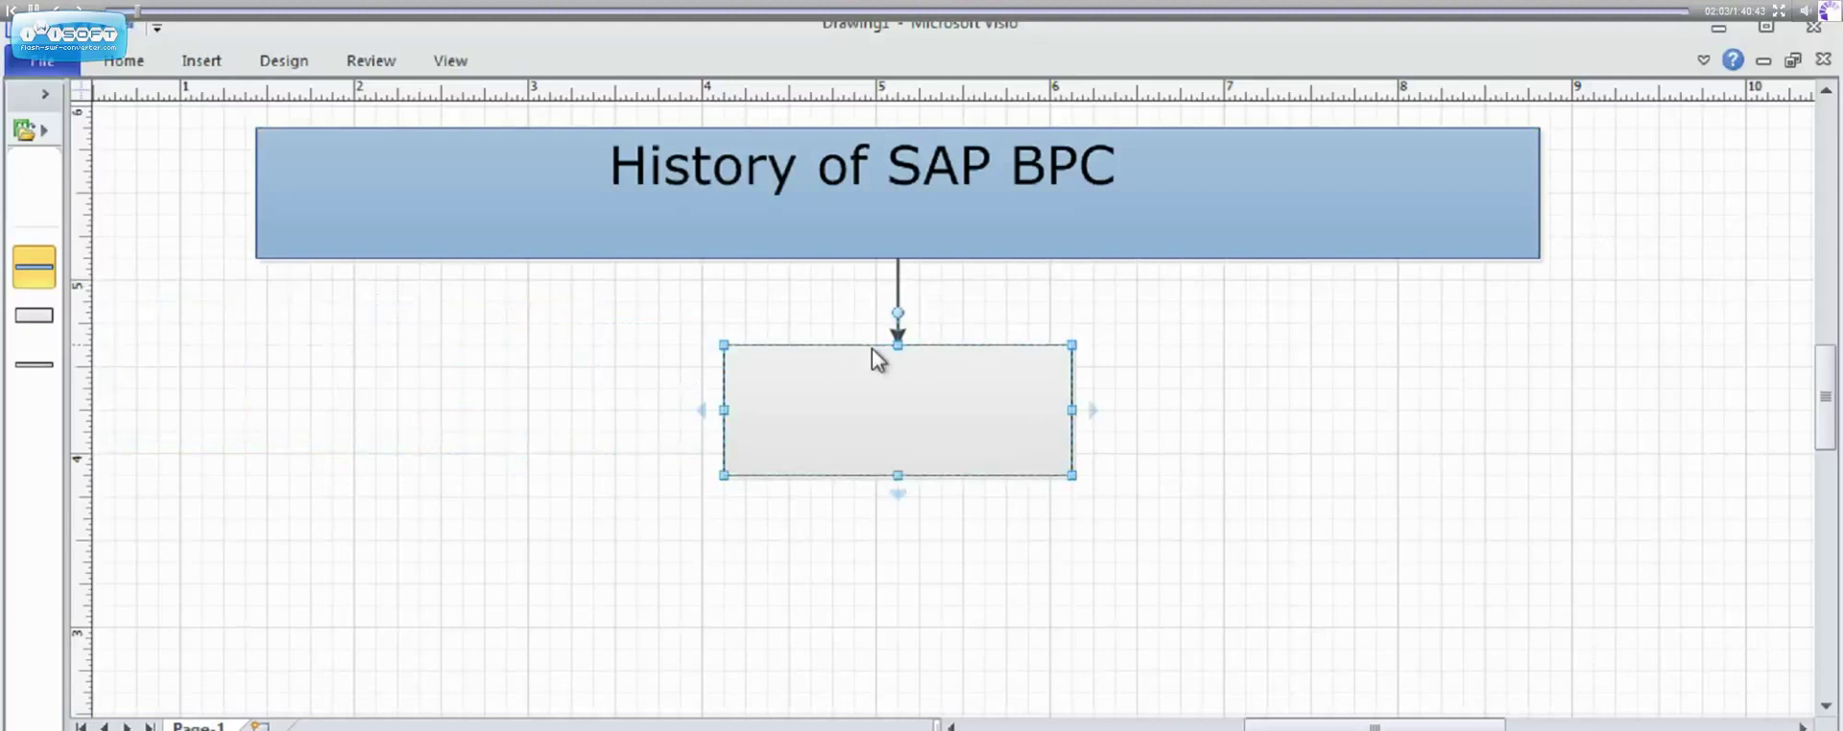
{"action": "left_click_drag", "start_coordinate": [874, 353], "coordinate": [330, 331]}
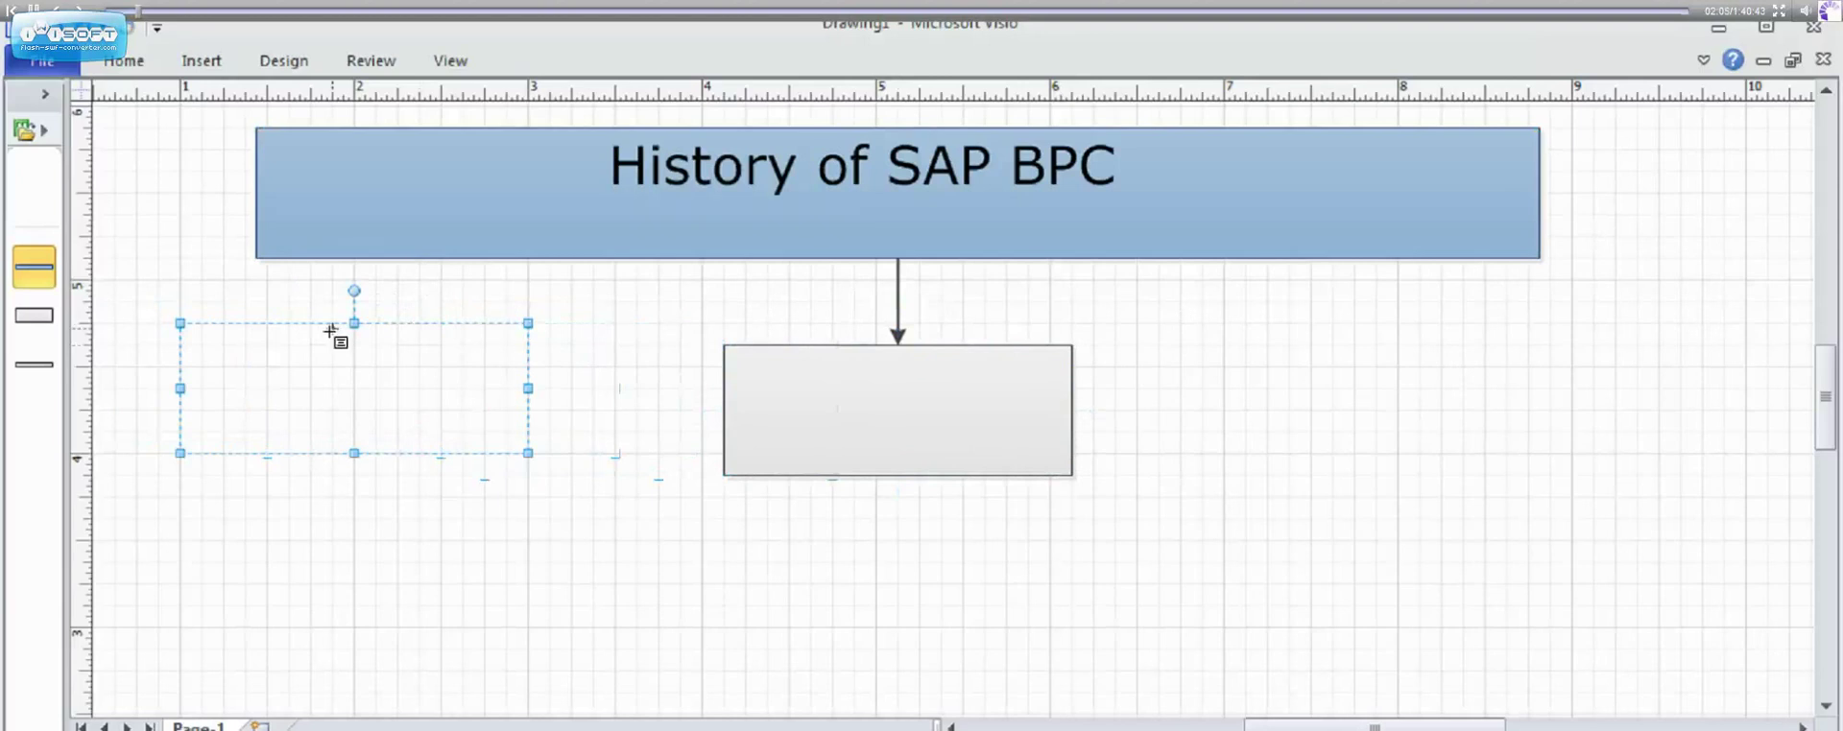
{"action": "key", "text": "Escape"}
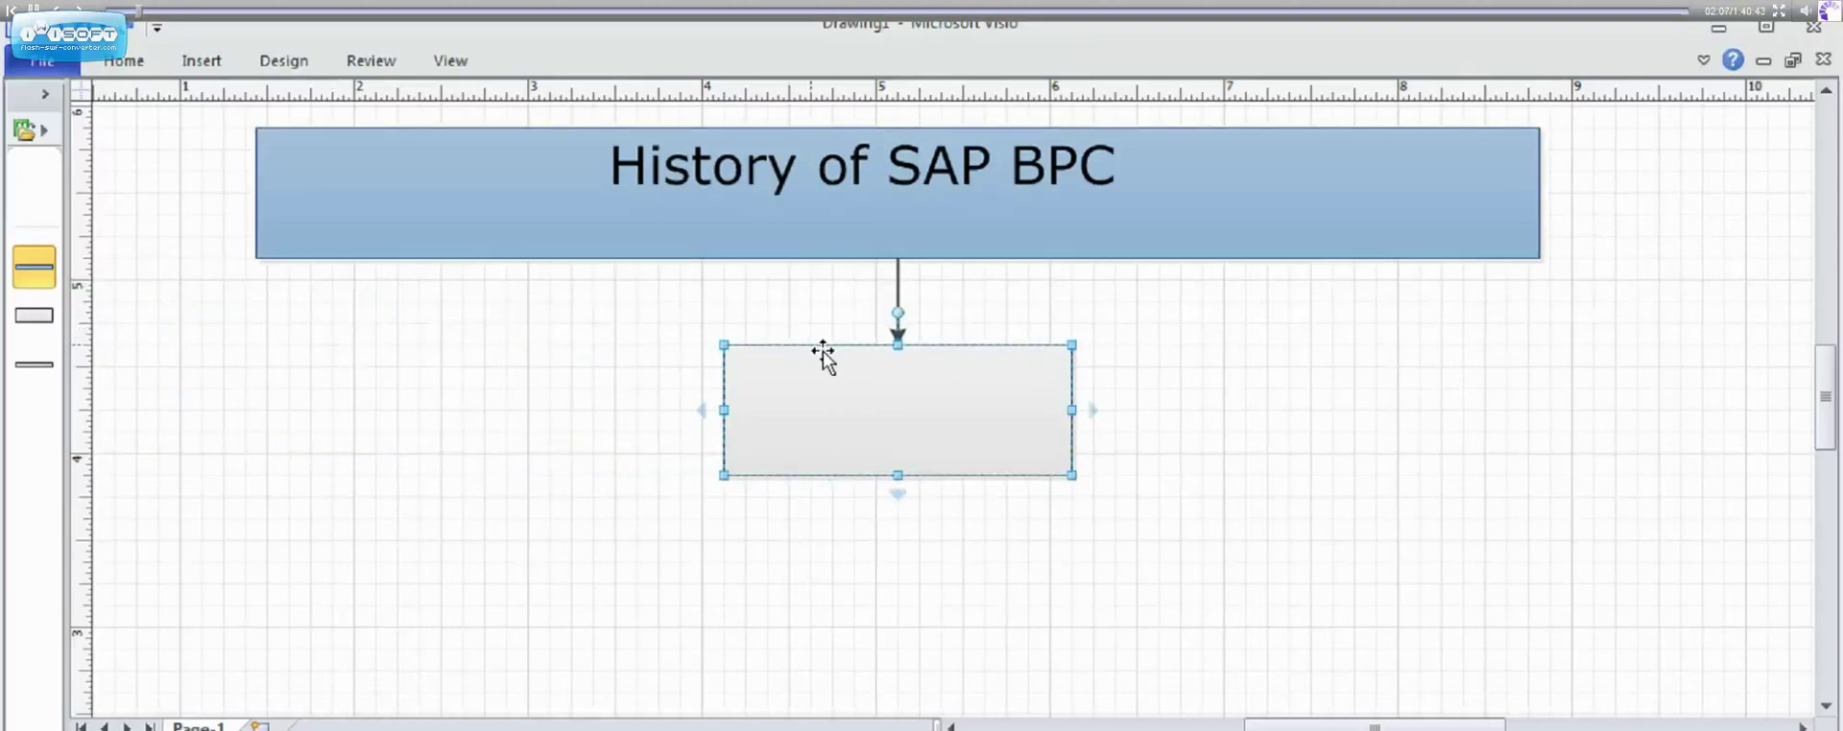
{"action": "left_click_drag", "start_coordinate": [827, 358], "coordinate": [337, 345]}
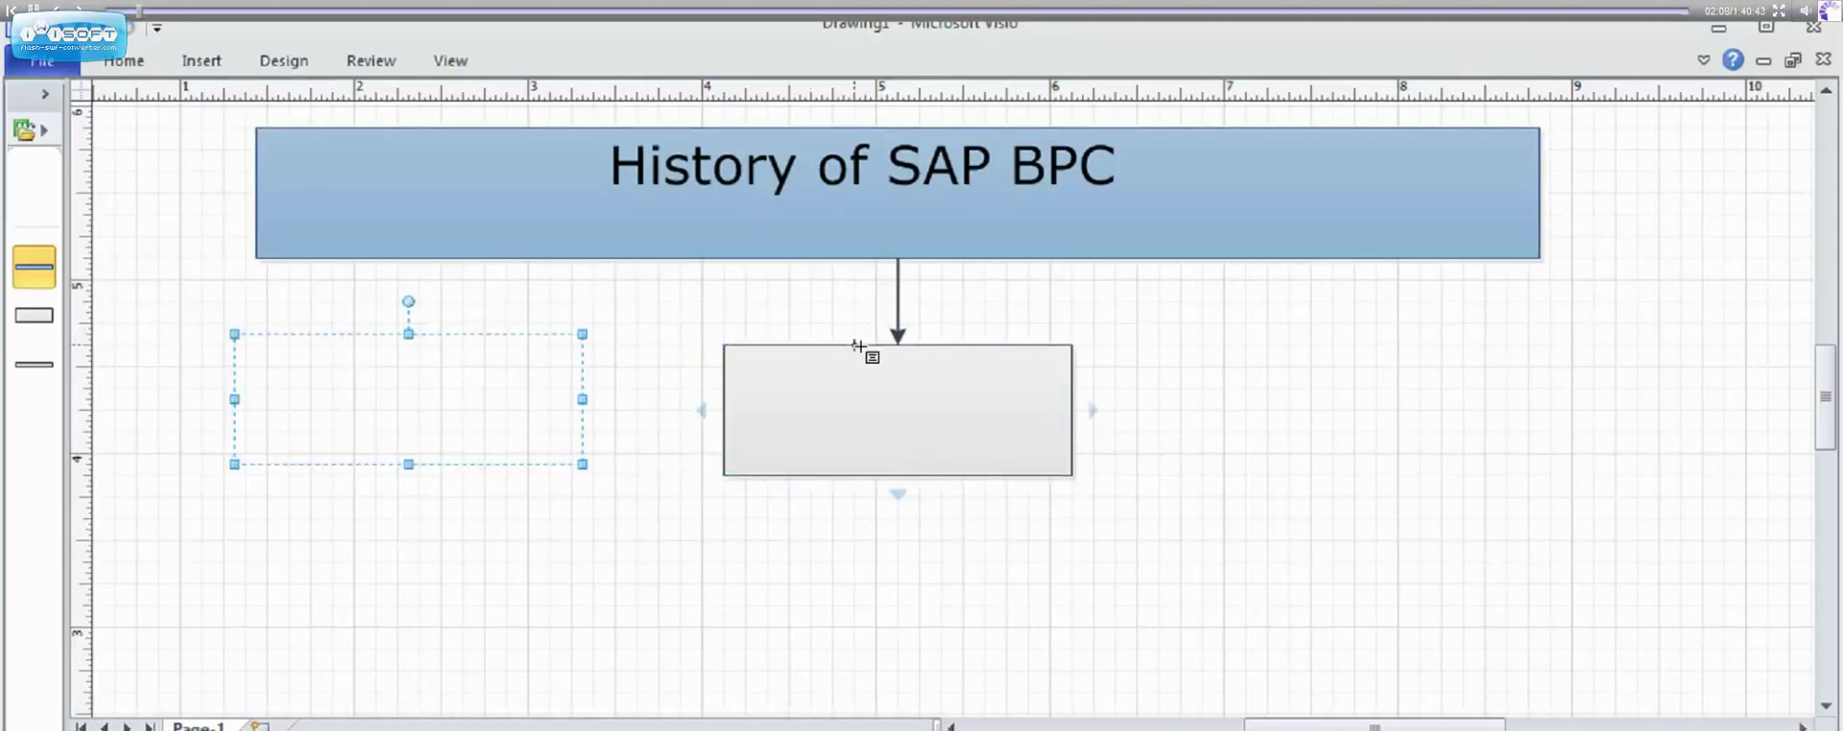
{"action": "left_click", "coordinate": [858, 346]}
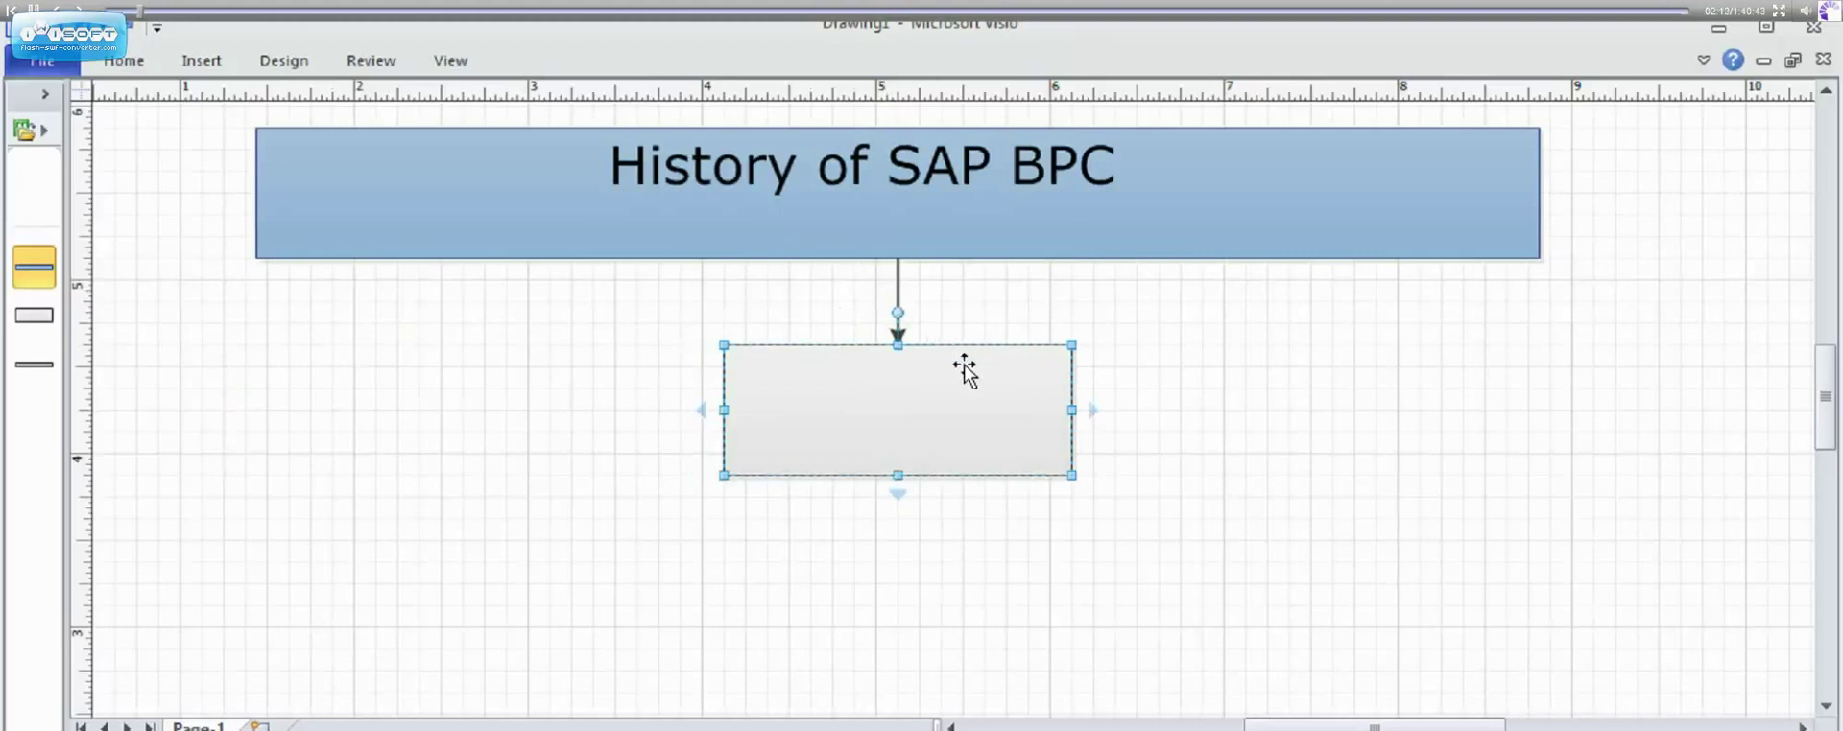
Move the connected grey box beneath the title bar's left end and reduce its height to about 0.55 on the ruler
{"action": "left_click_drag", "start_coordinate": [975, 349], "coordinate": [432, 317]}
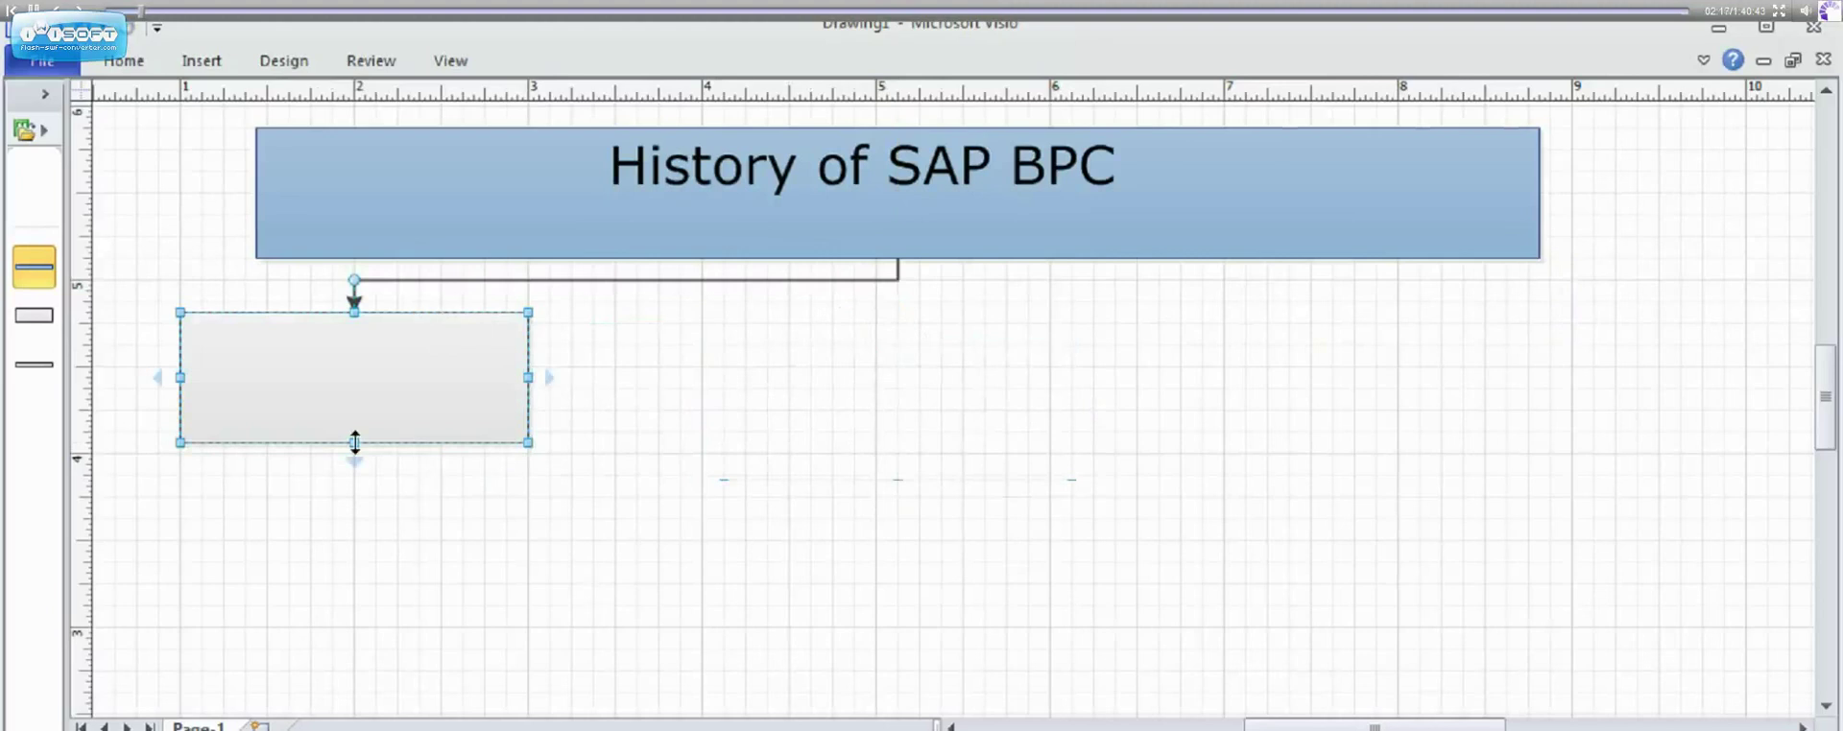
{"action": "left_click_drag", "start_coordinate": [354, 443], "coordinate": [354, 411]}
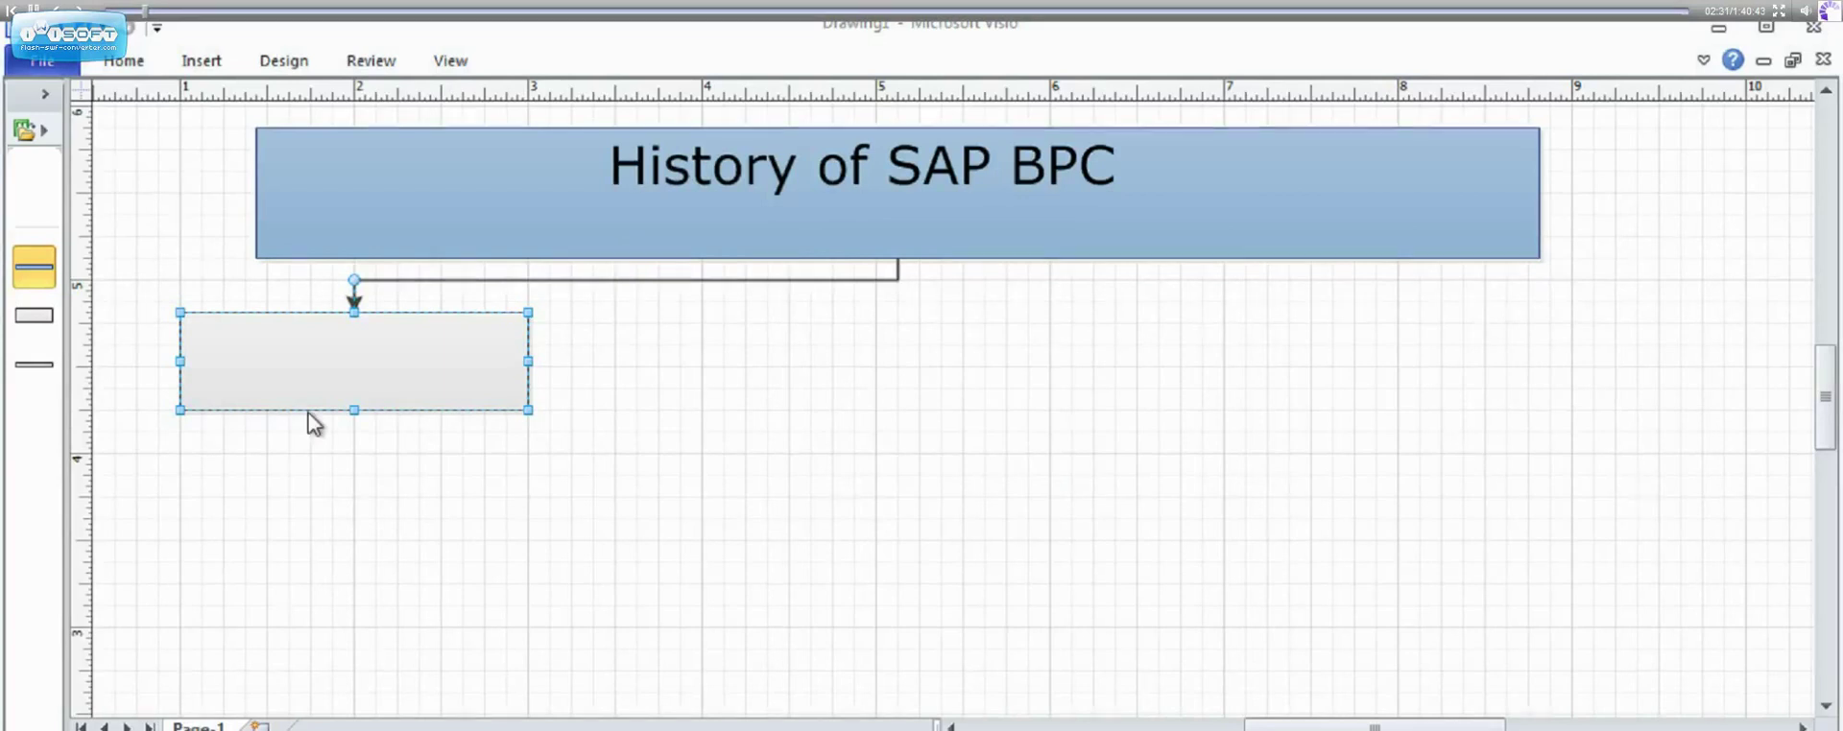
Label the small grey box "Hyperion"
{"action": "double_click", "coordinate": [330, 365]}
{"action": "type", "text": "Hyperion"}
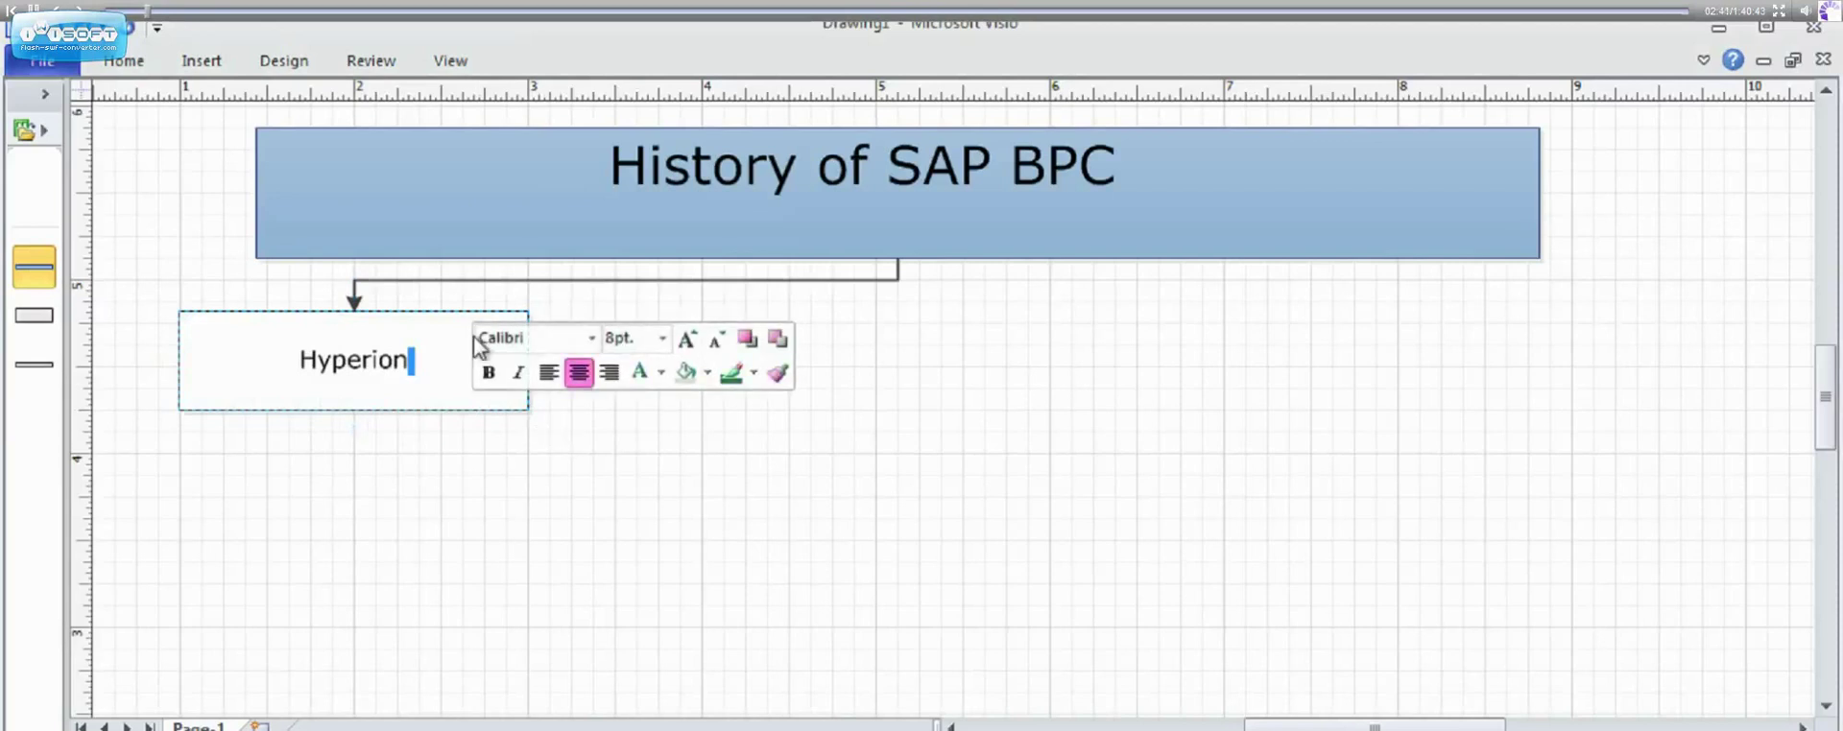
{"action": "key", "text": "Escape"}
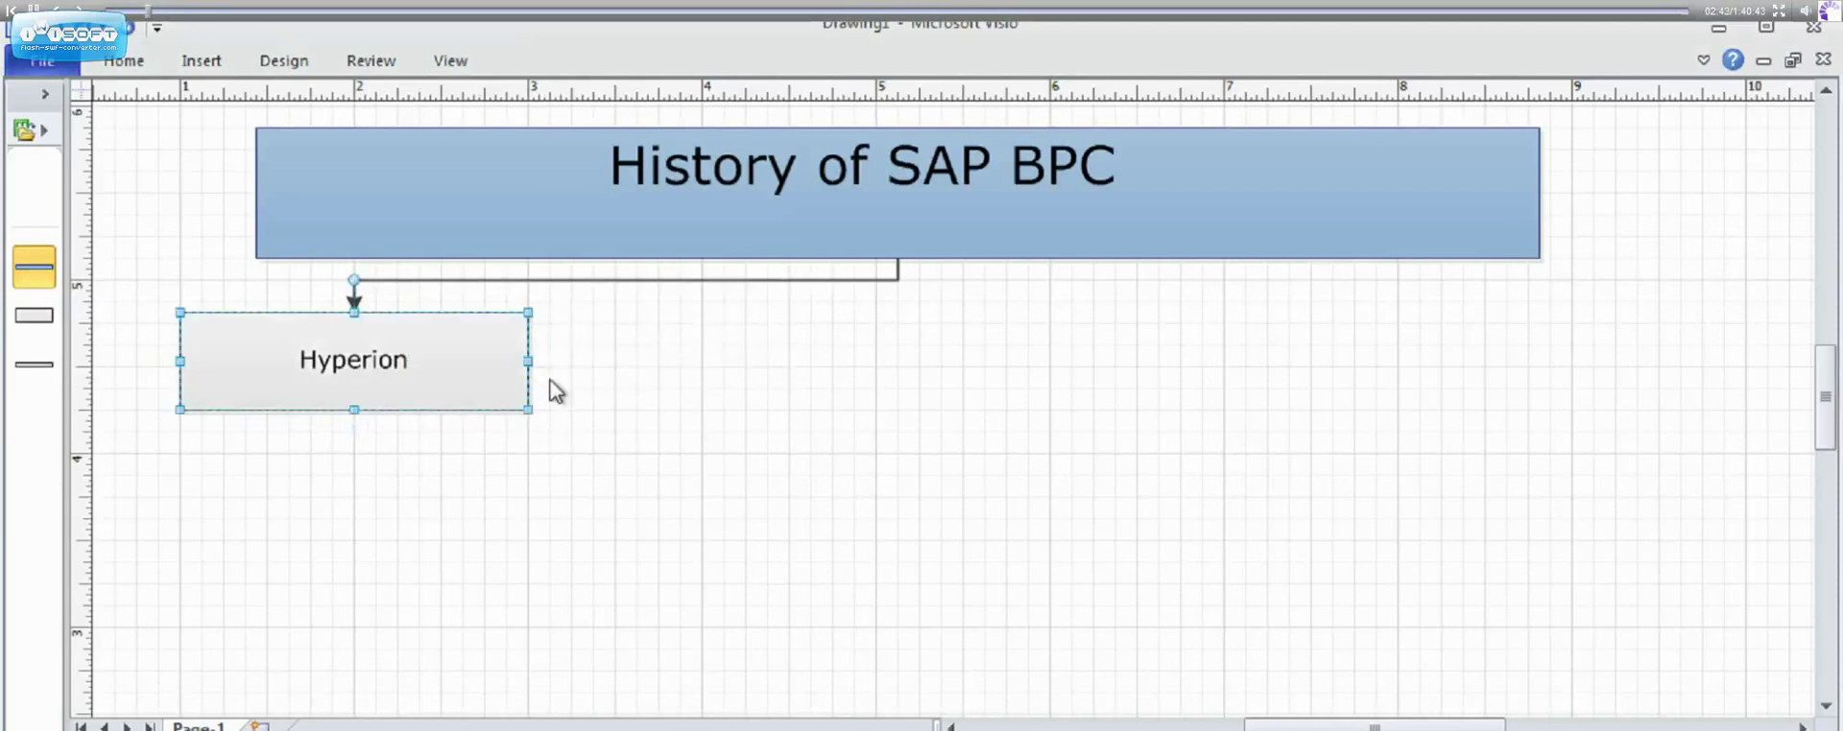
{"action": "mouse_move", "coordinate": [563, 387]}
{"action": "left_click", "coordinate": [545, 361]}
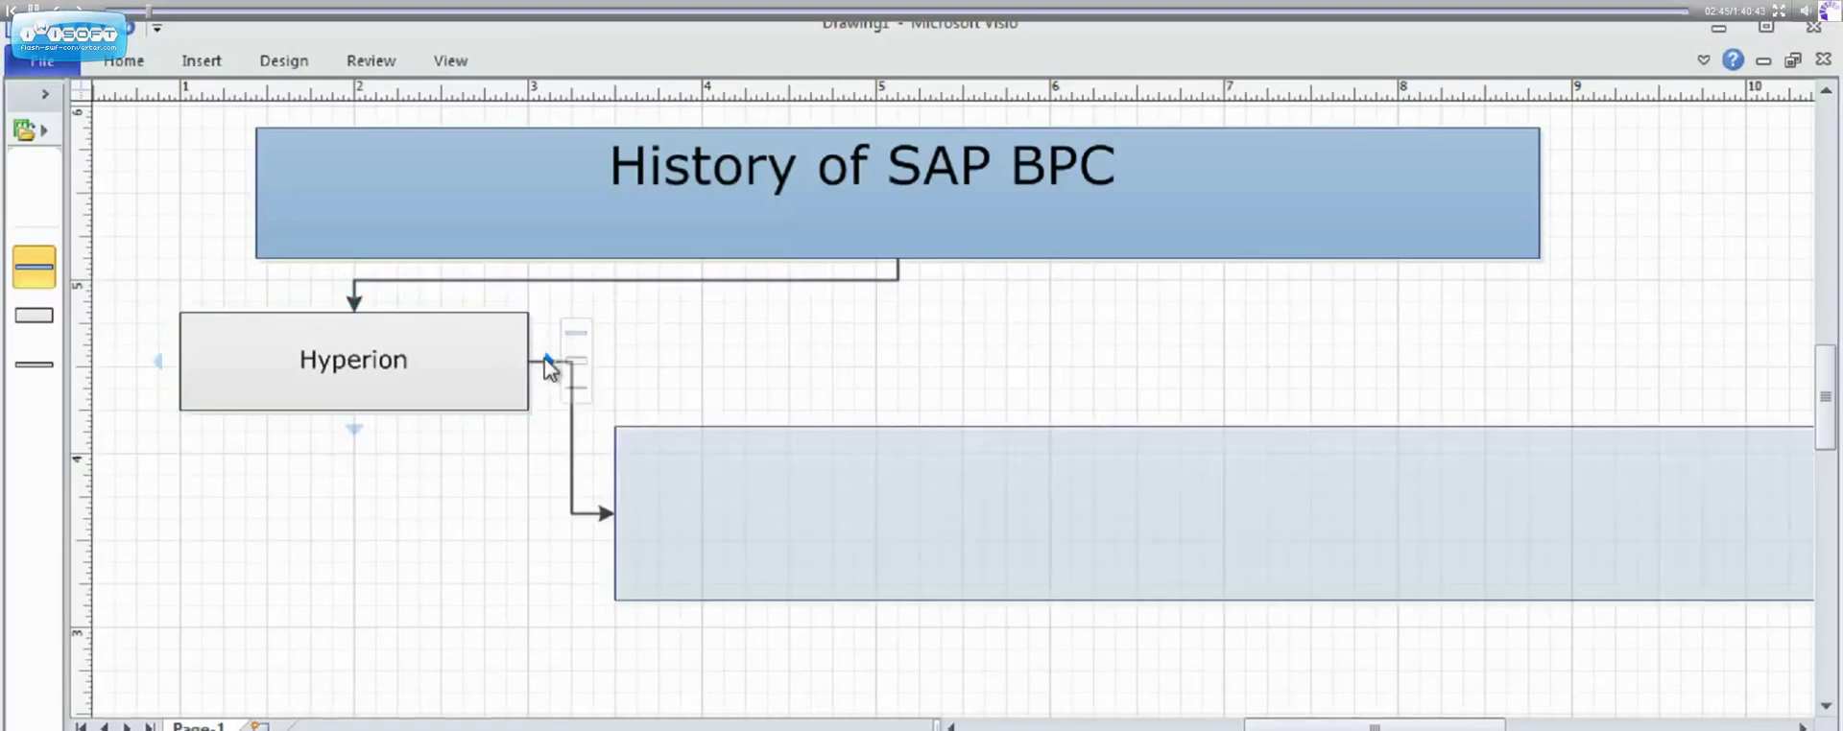
{"action": "key", "text": "ctrl+z"}
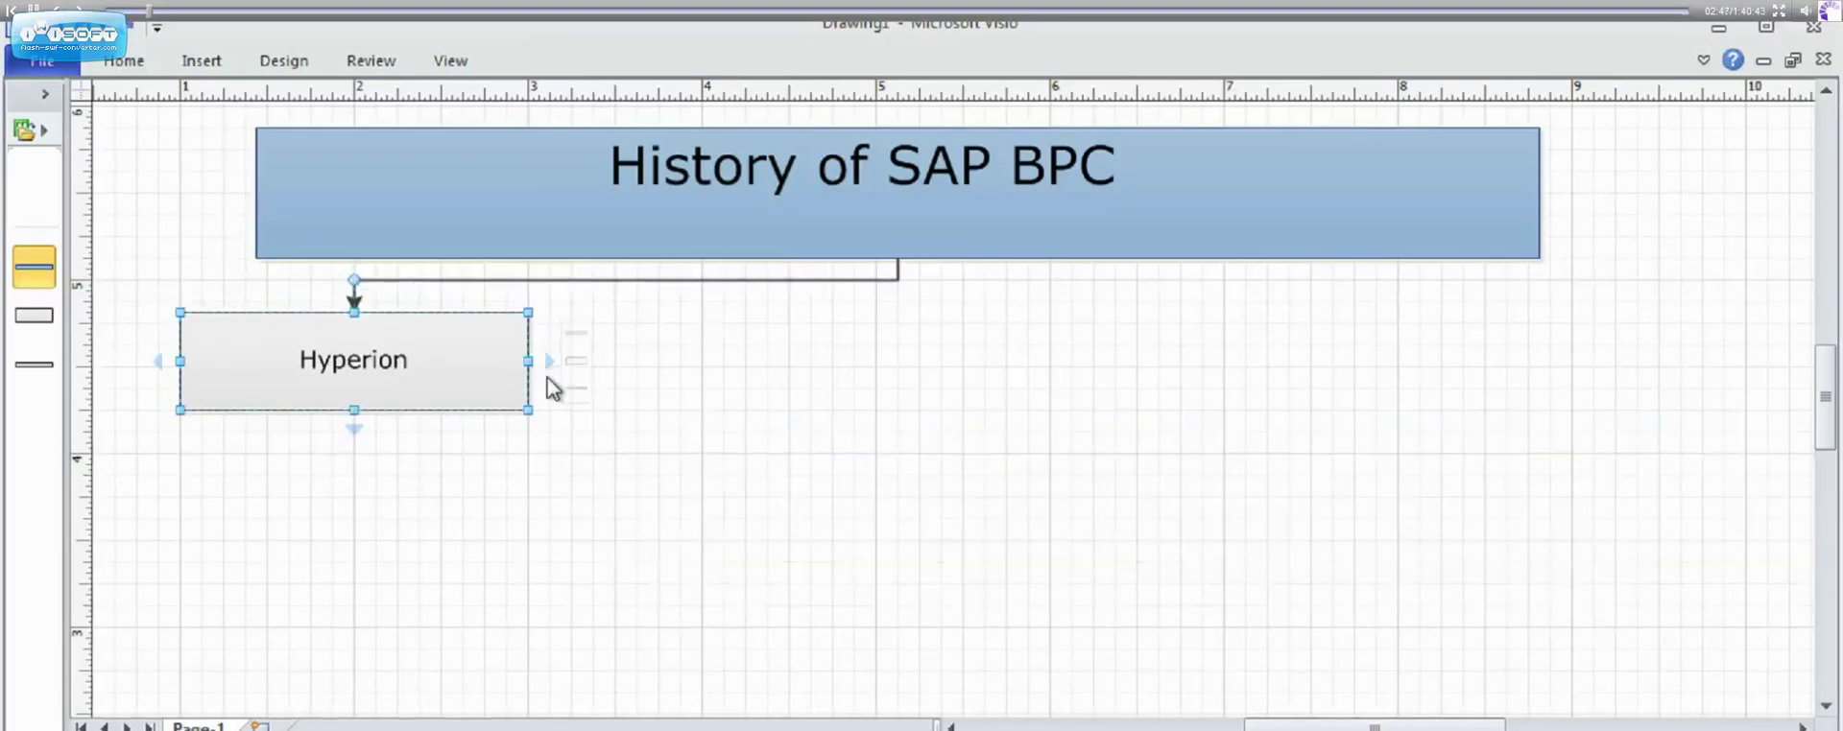
Add a wide connected grey box to the right of Hyperion and label it "Then later taken over by Oracle"
{"action": "mouse_move", "coordinate": [578, 371]}
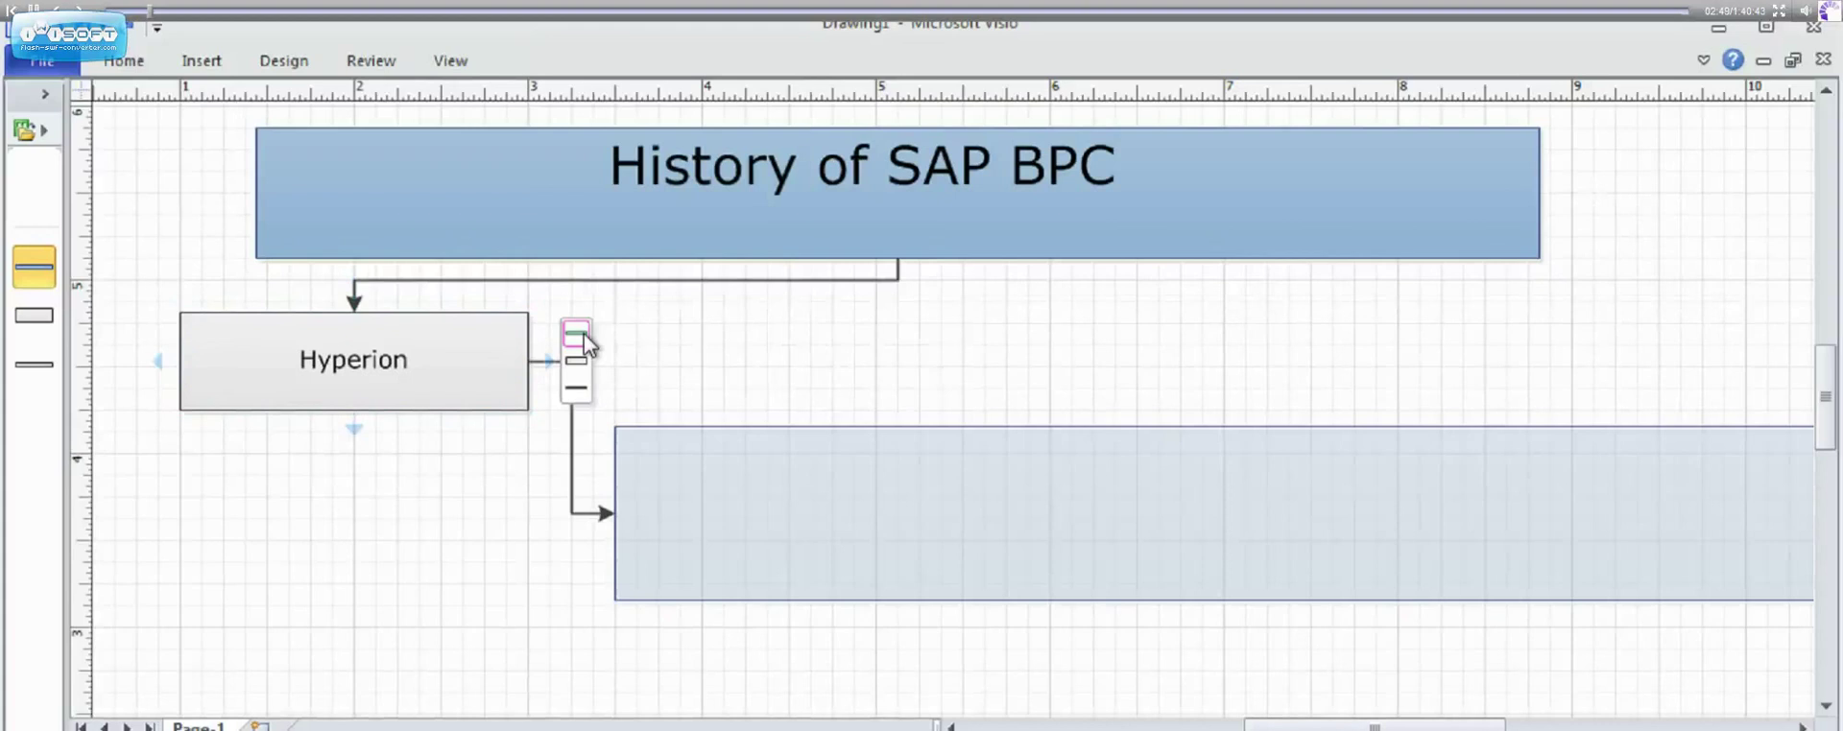
{"action": "left_click", "coordinate": [576, 389]}
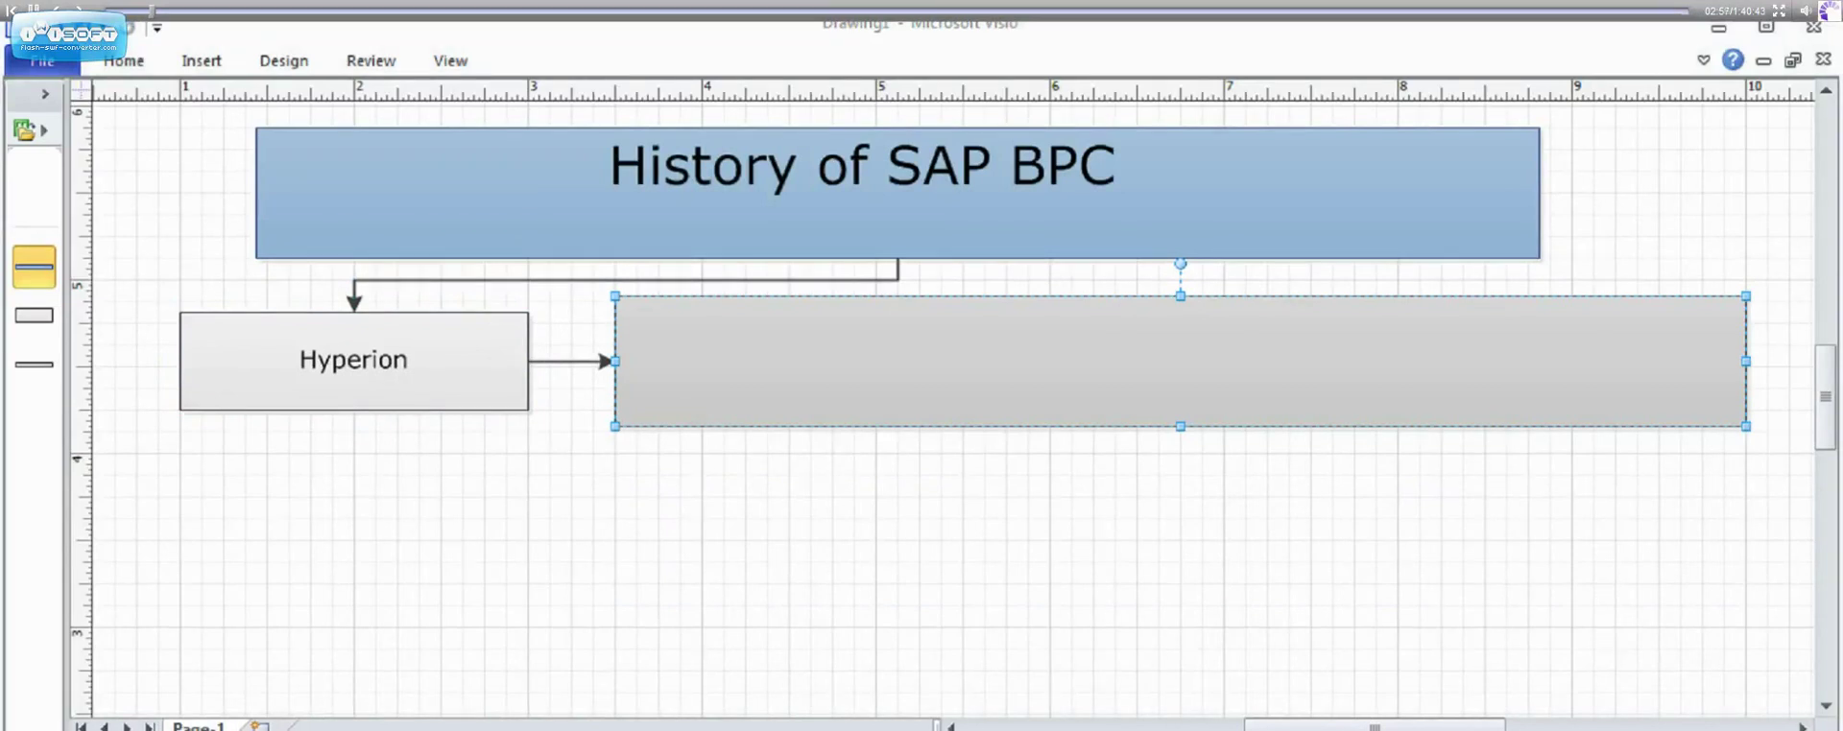
{"action": "double_click", "coordinate": [1050, 384]}
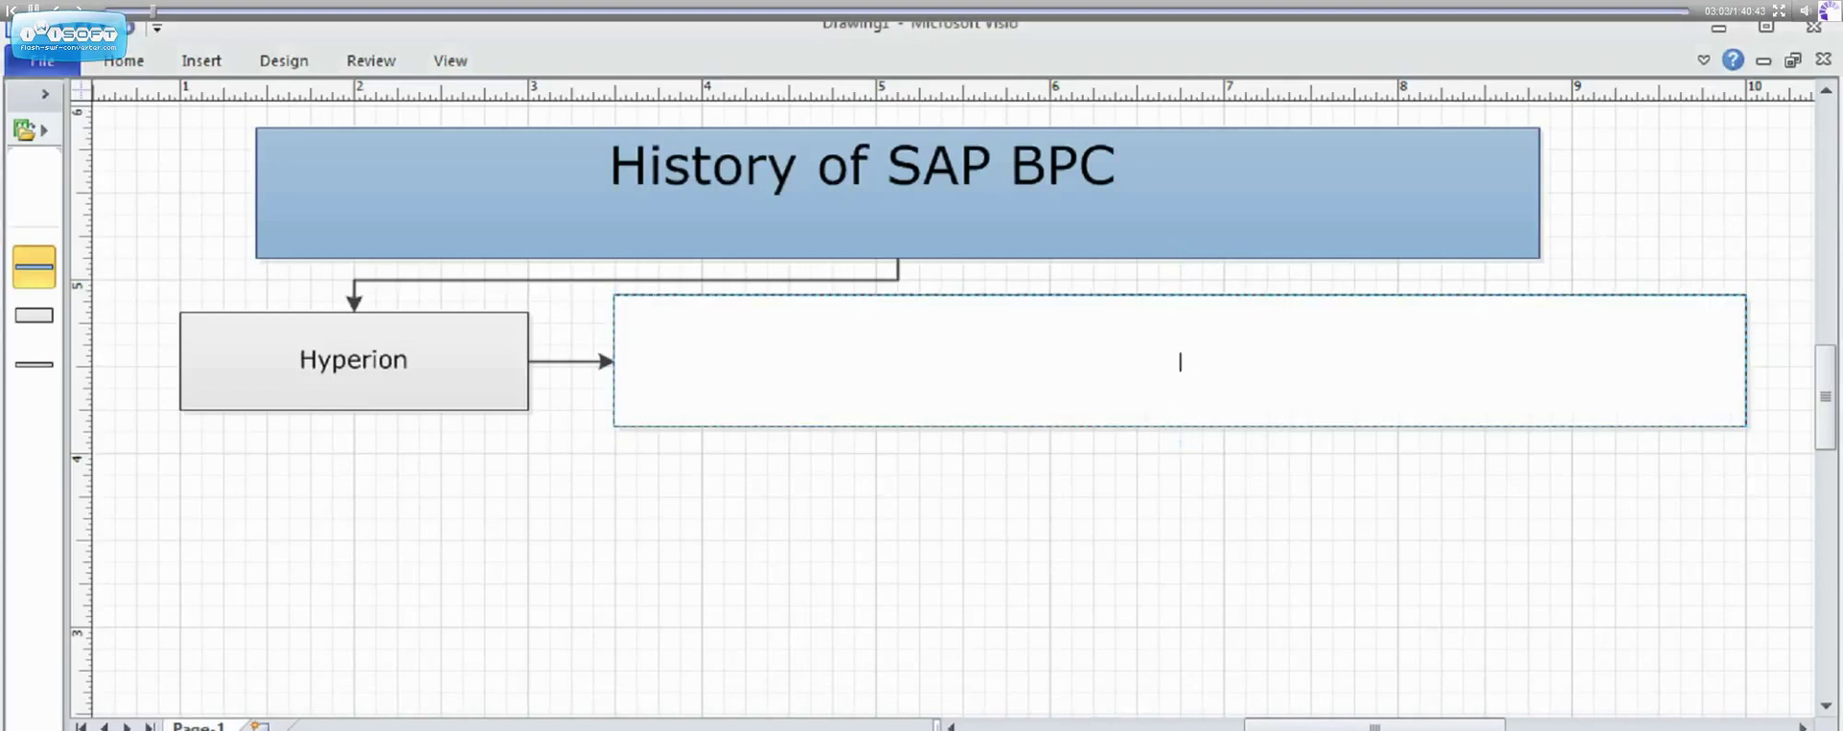
{"action": "type", "text": "Then later taken over by Oracle"}
{"action": "left_click", "coordinate": [1024, 595]}
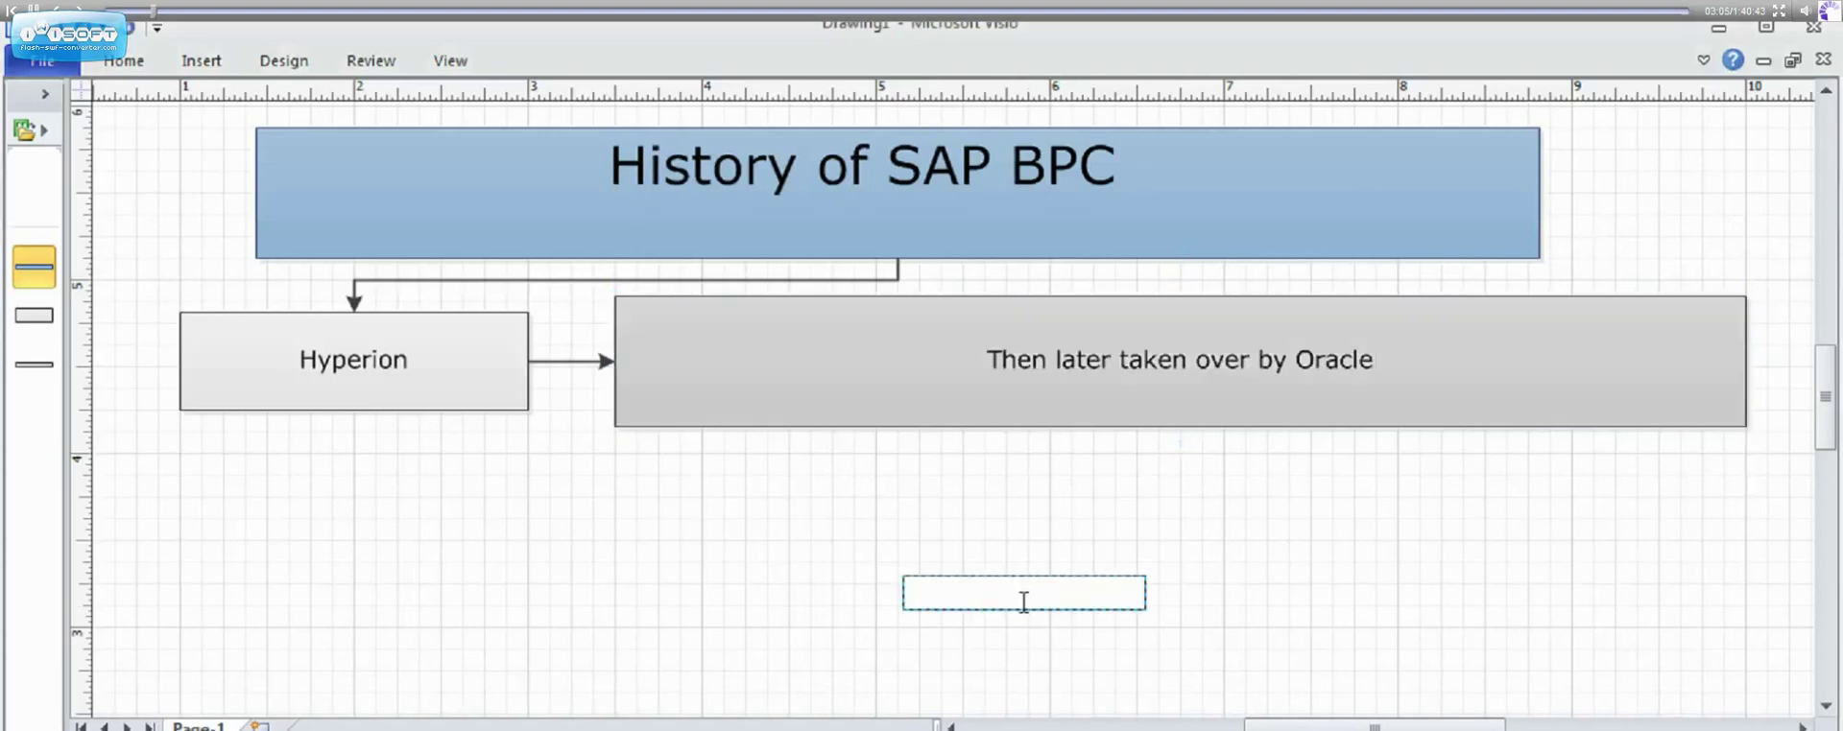
Add a small connected grey box below Hyperion and label it "OutLookSoft"
{"action": "left_click", "coordinate": [371, 326]}
{"action": "mouse_move", "coordinate": [354, 430]}
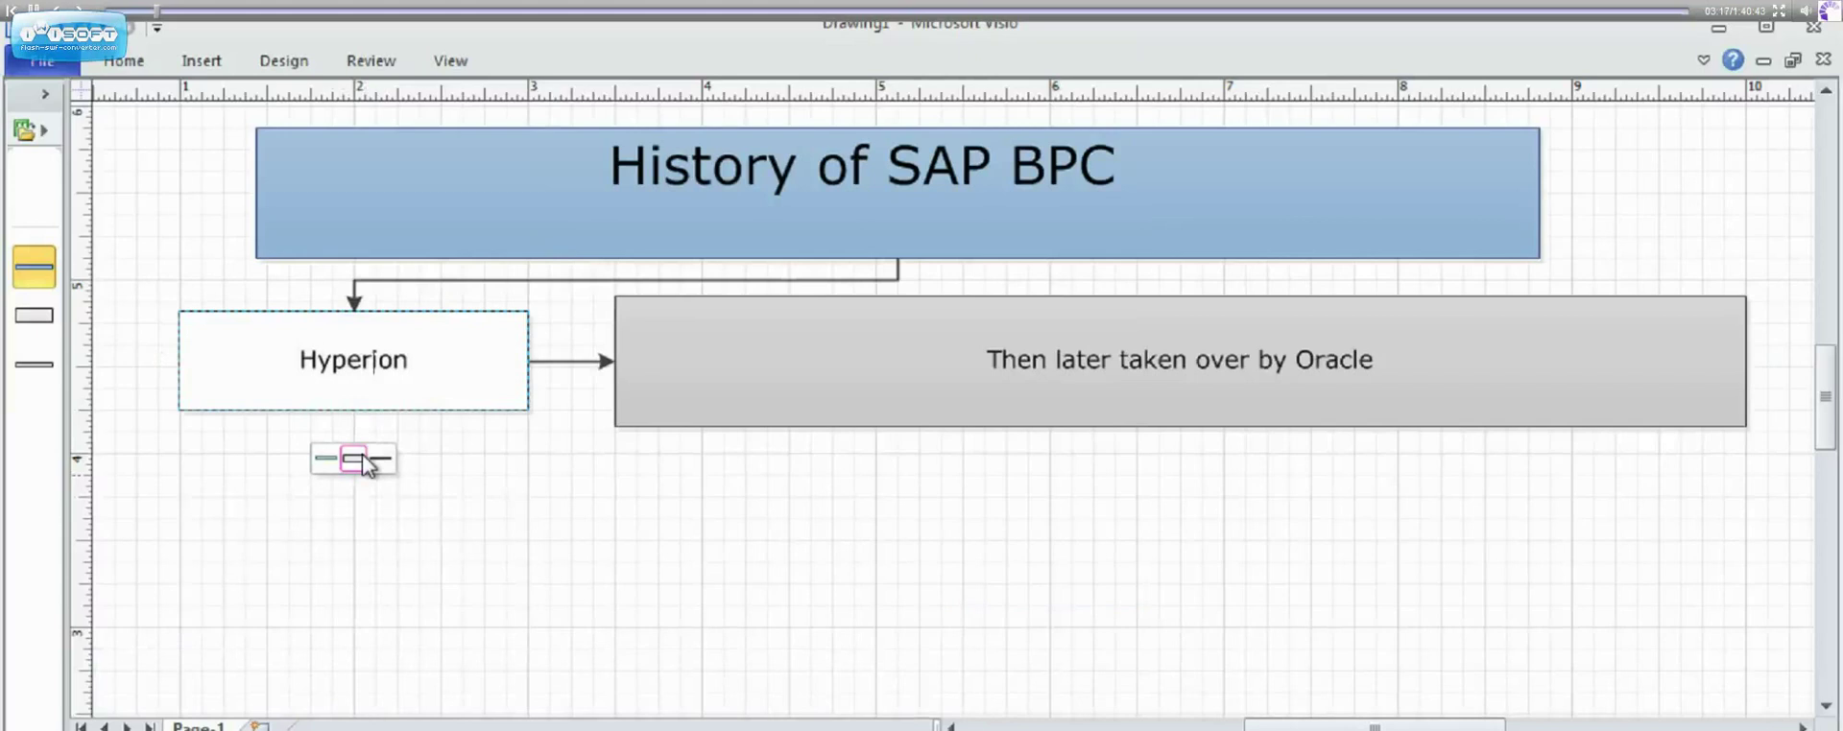
{"action": "left_click", "coordinate": [361, 459]}
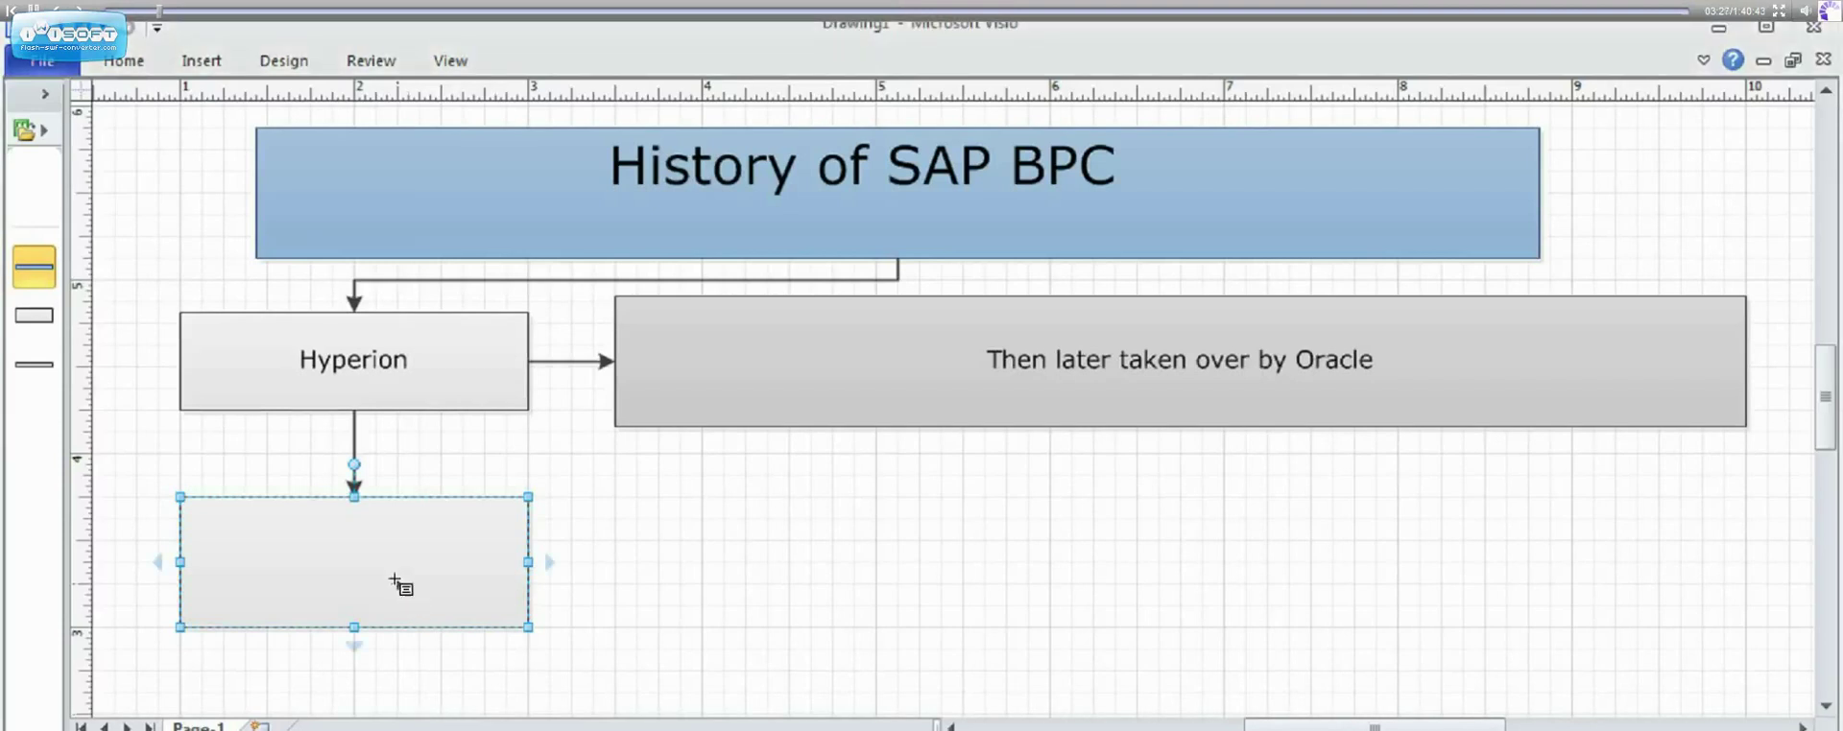
{"action": "double_click", "coordinate": [342, 550]}
{"action": "type", "text": "OutLookSoft"}
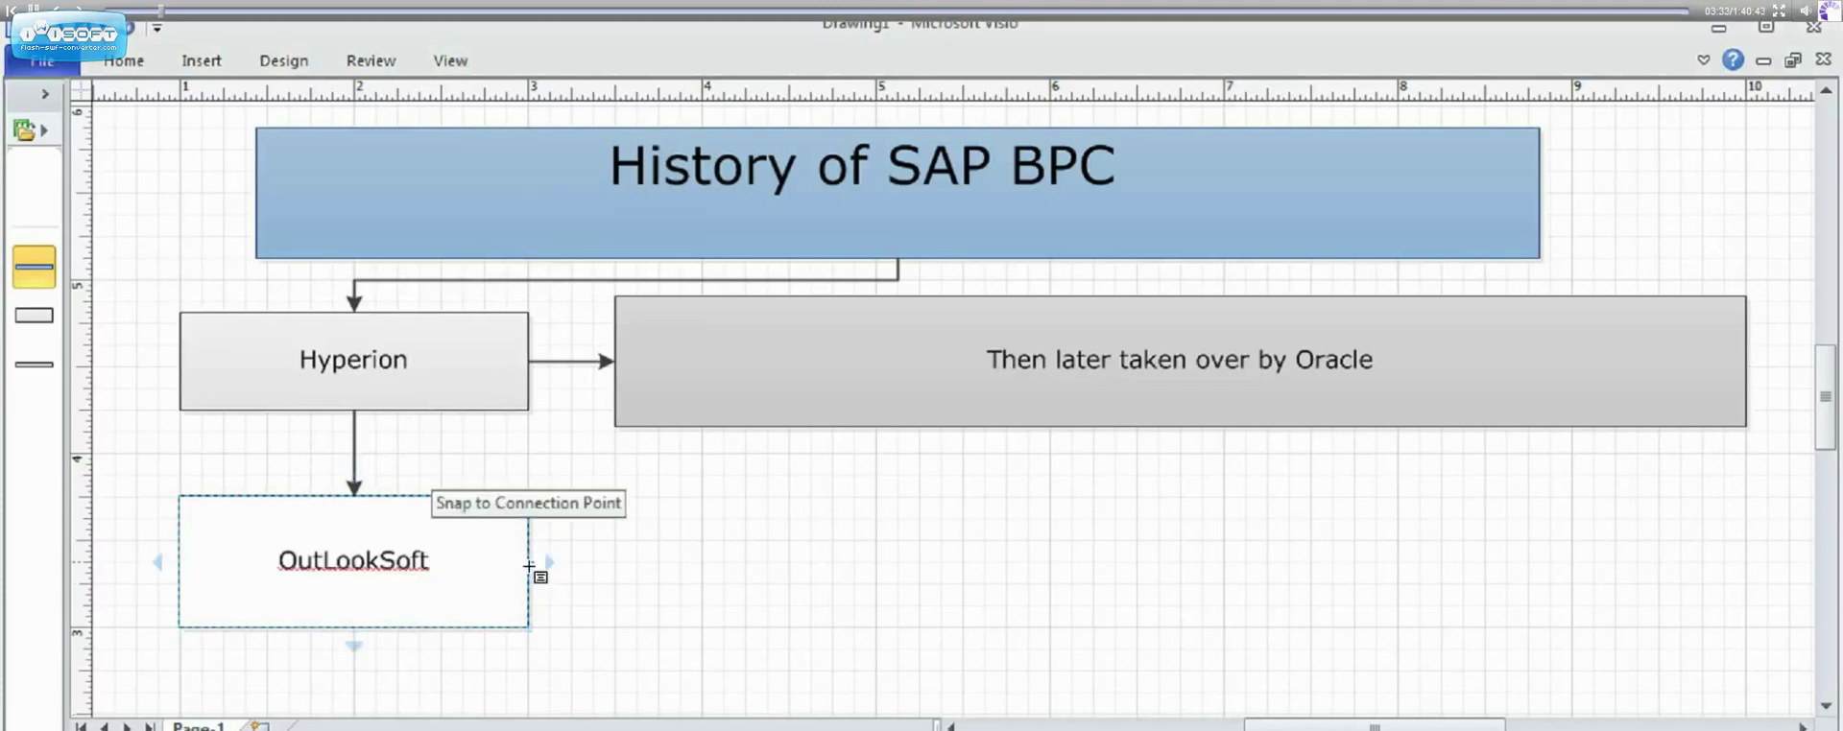
{"action": "mouse_move", "coordinate": [550, 562]}
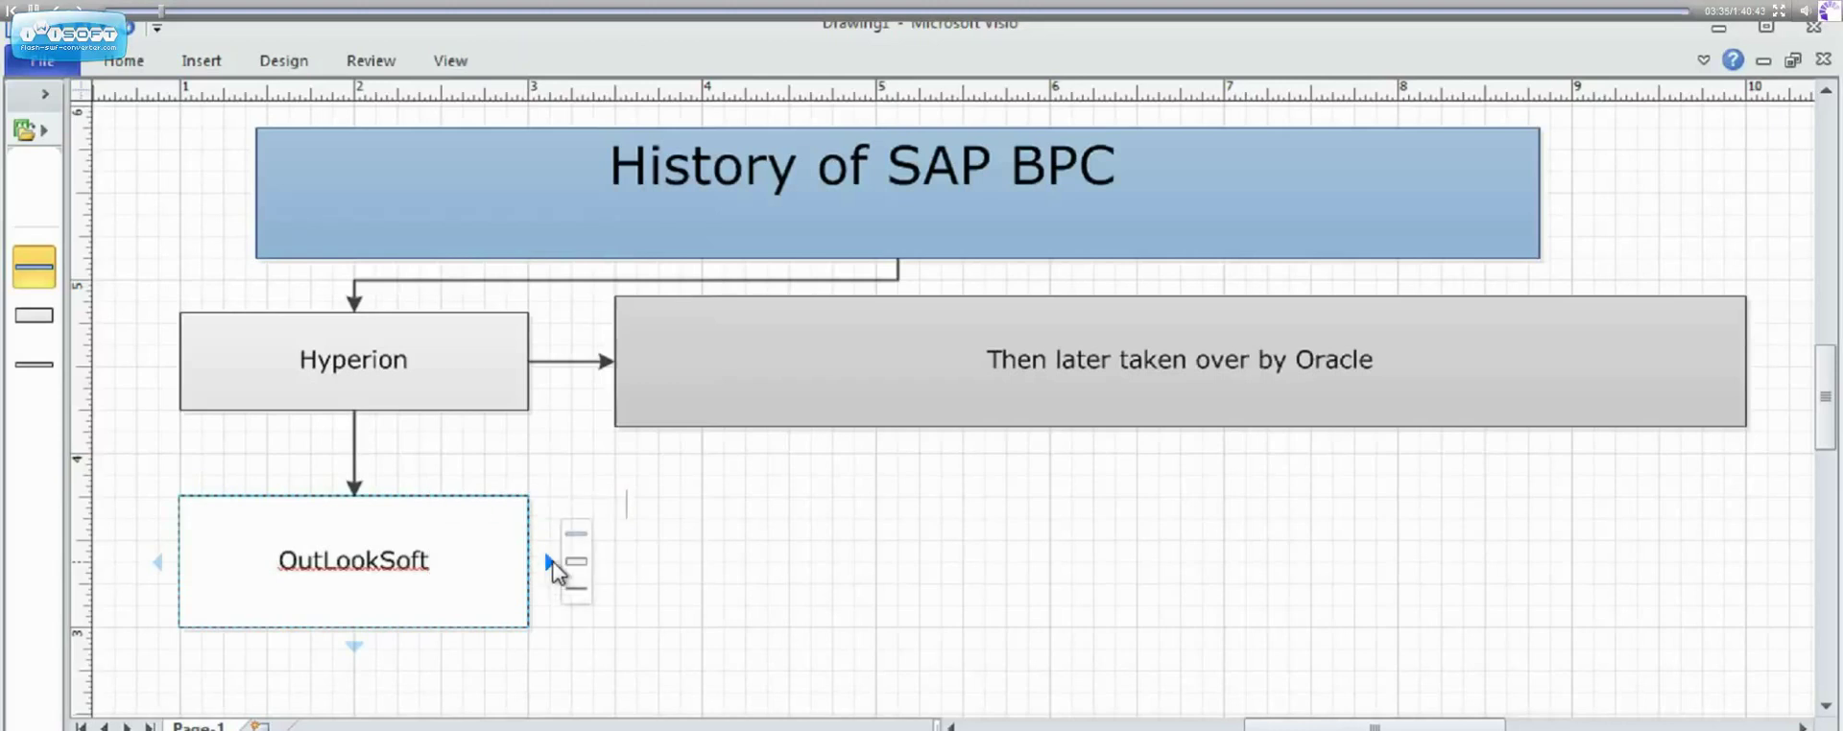
{"action": "left_click", "coordinate": [568, 563]}
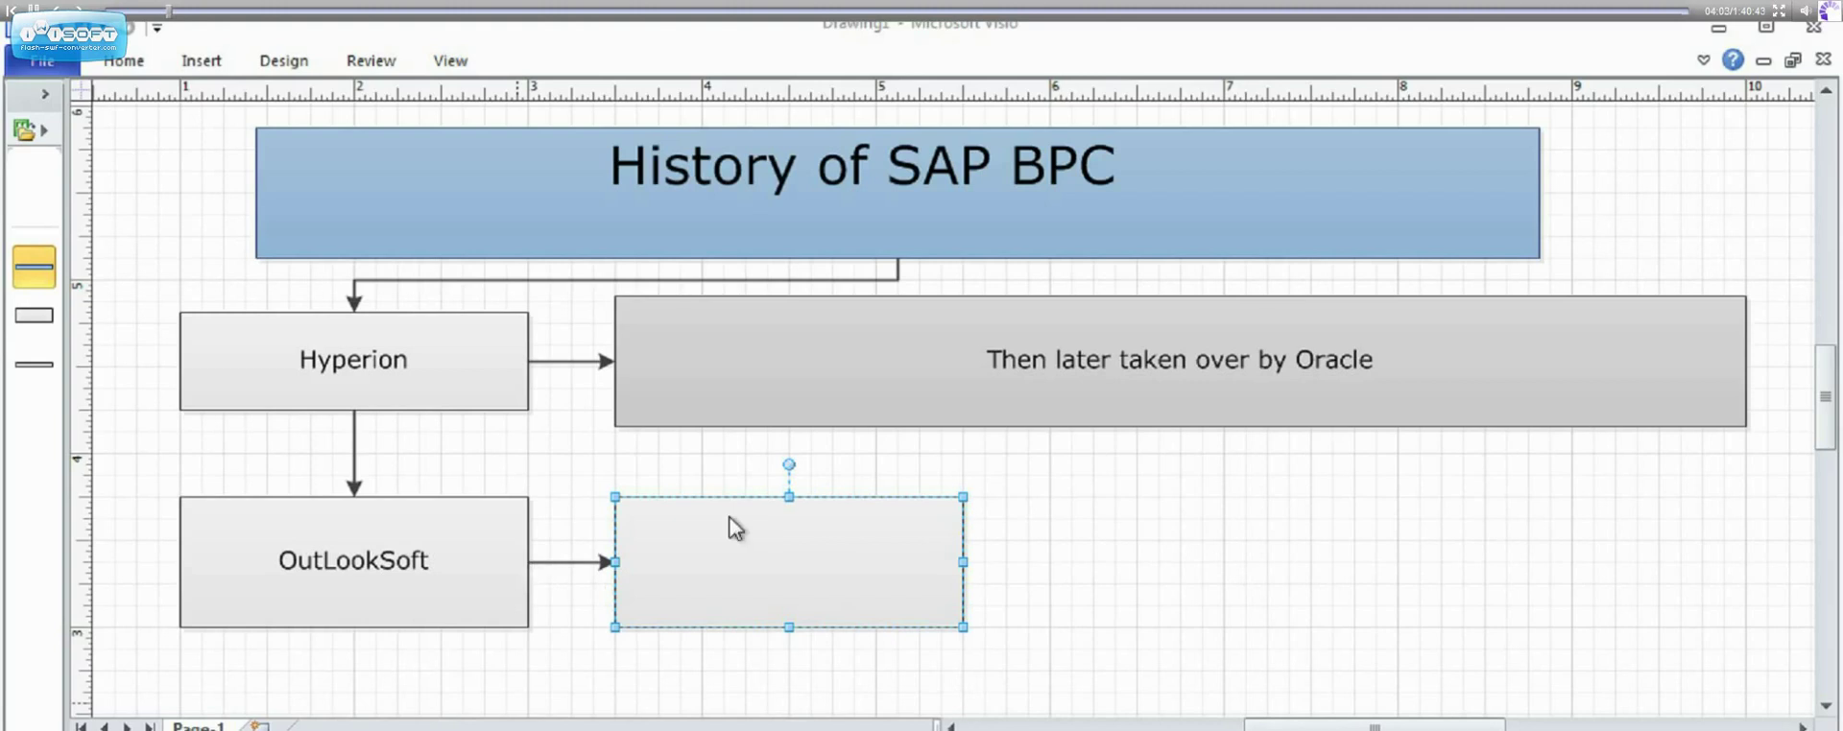
{"action": "key", "text": "Delete"}
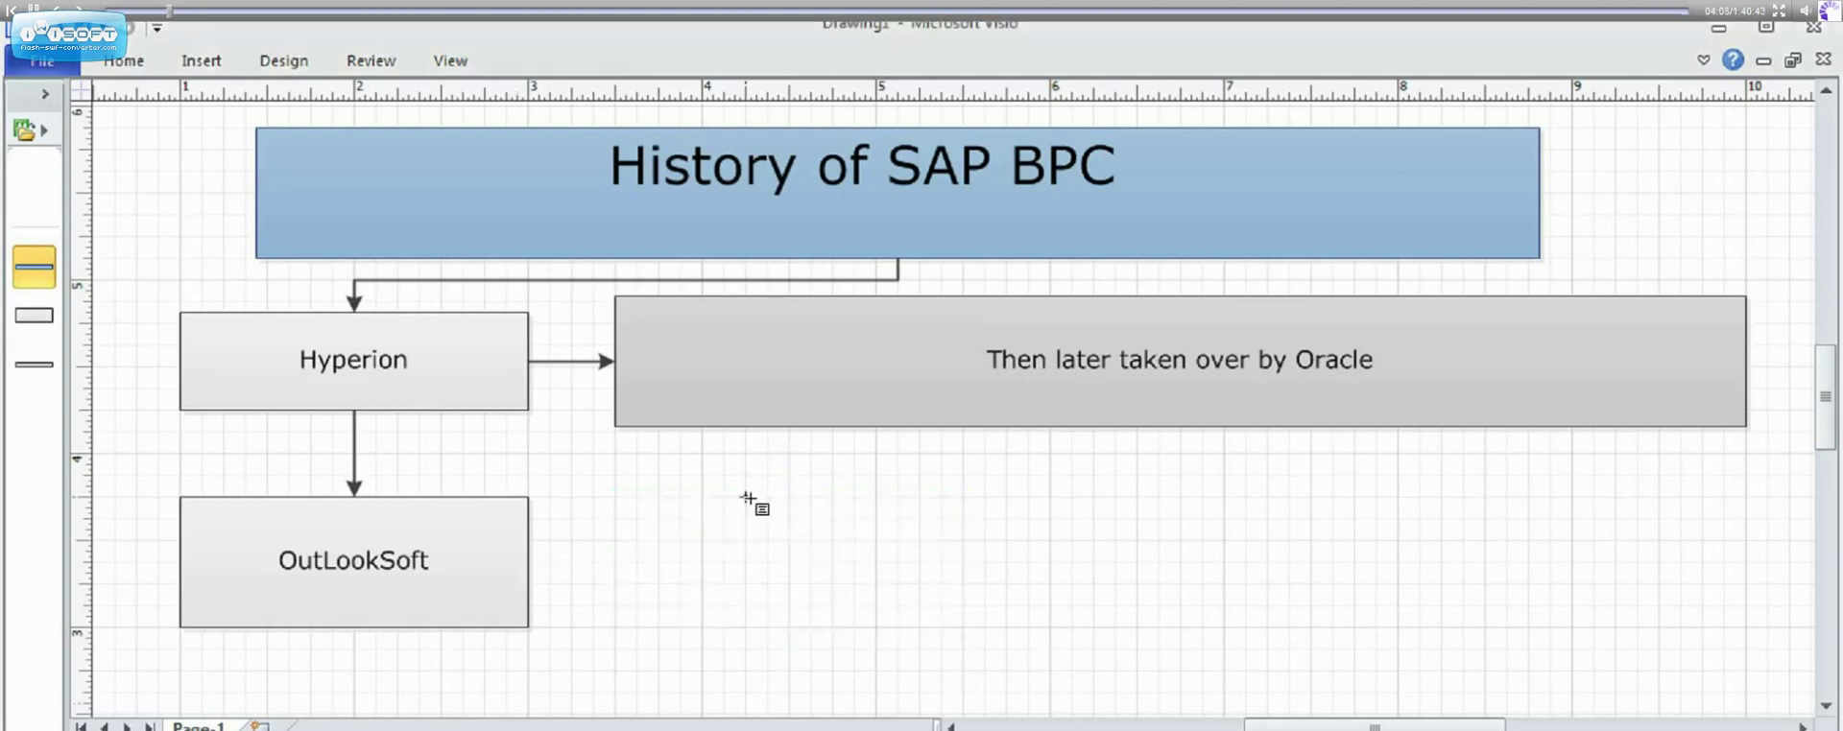
Add a wide connected grey box beside OutLookSoft reading "OutlookSoft was acquired by SAP AG as a part of SAP's strategy to challenge Oracle Corporation"
{"action": "mouse_move", "coordinate": [544, 573]}
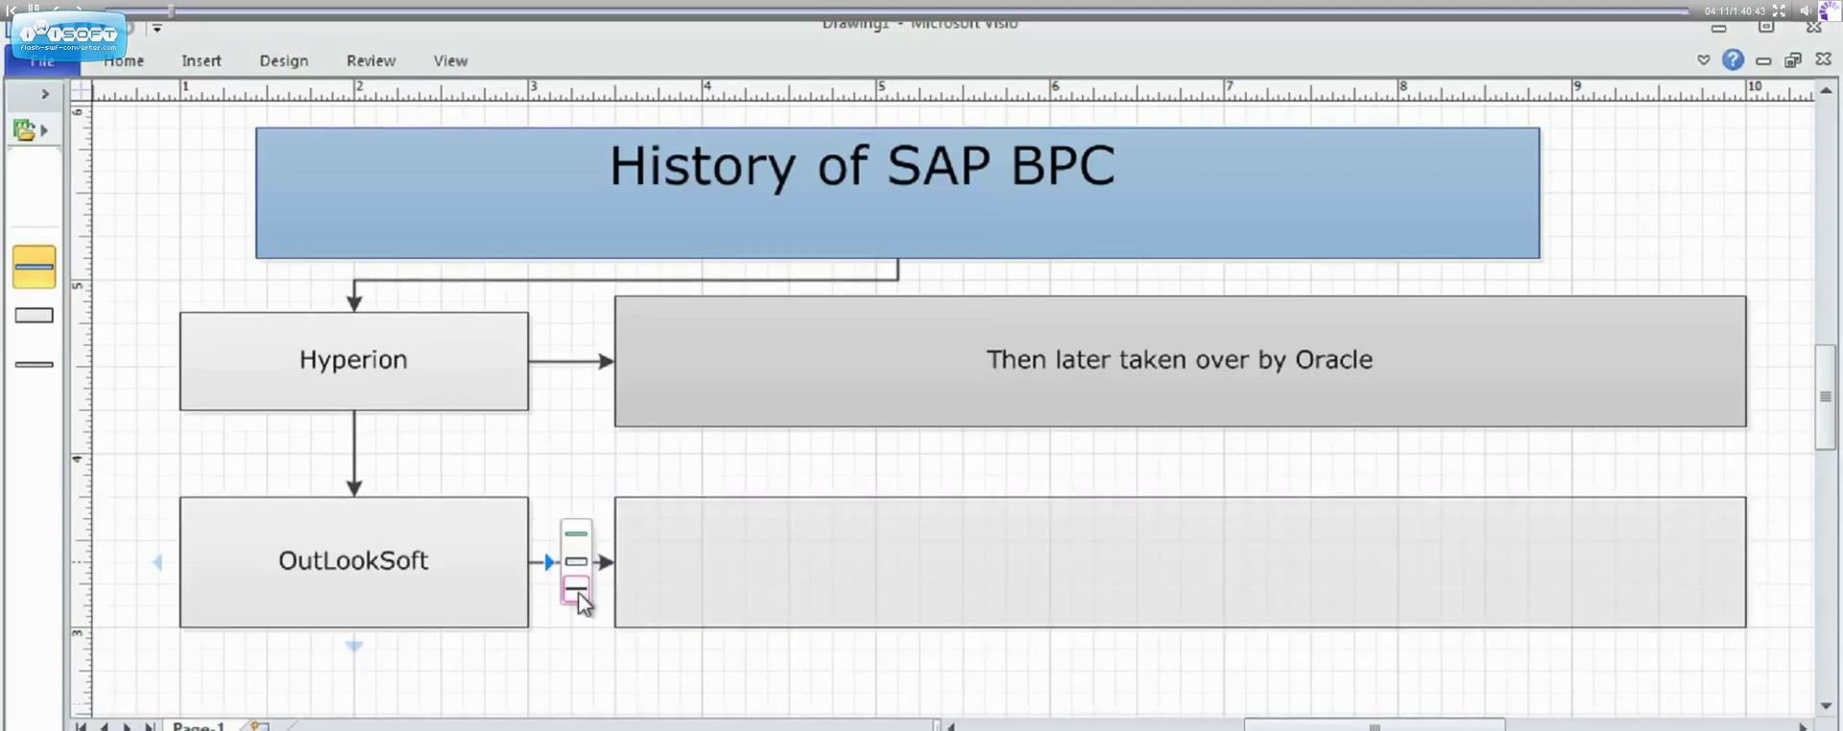
{"action": "left_click", "coordinate": [578, 595]}
{"action": "double_click", "coordinate": [864, 542]}
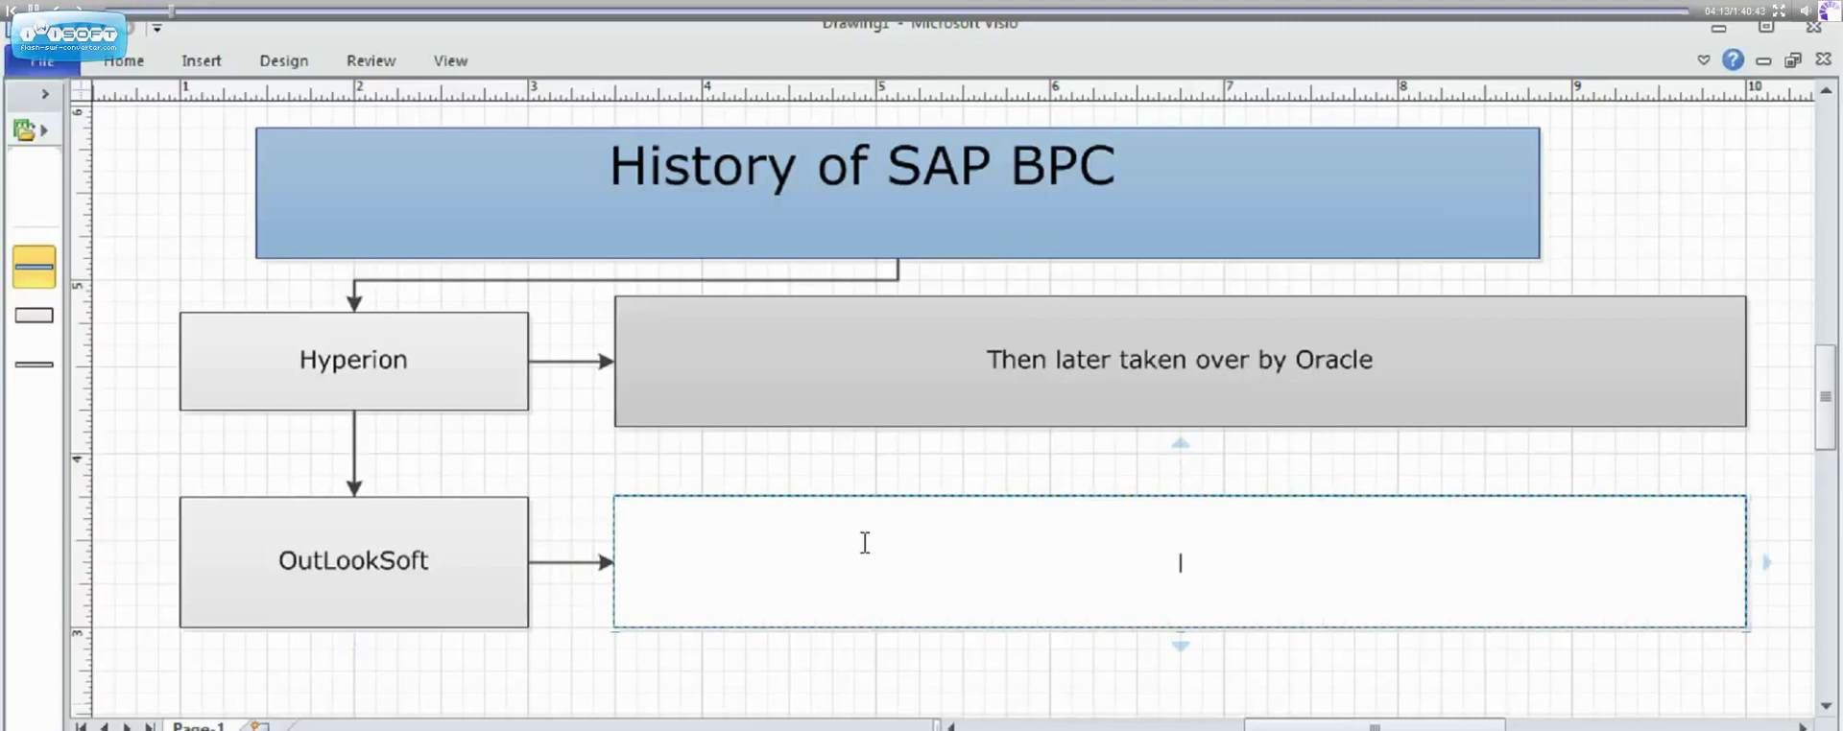
{"action": "type", "text": "OutlookSoft was acquired by SAP AG as a part of SAP's strategy to challenge Oracle Corporation"}
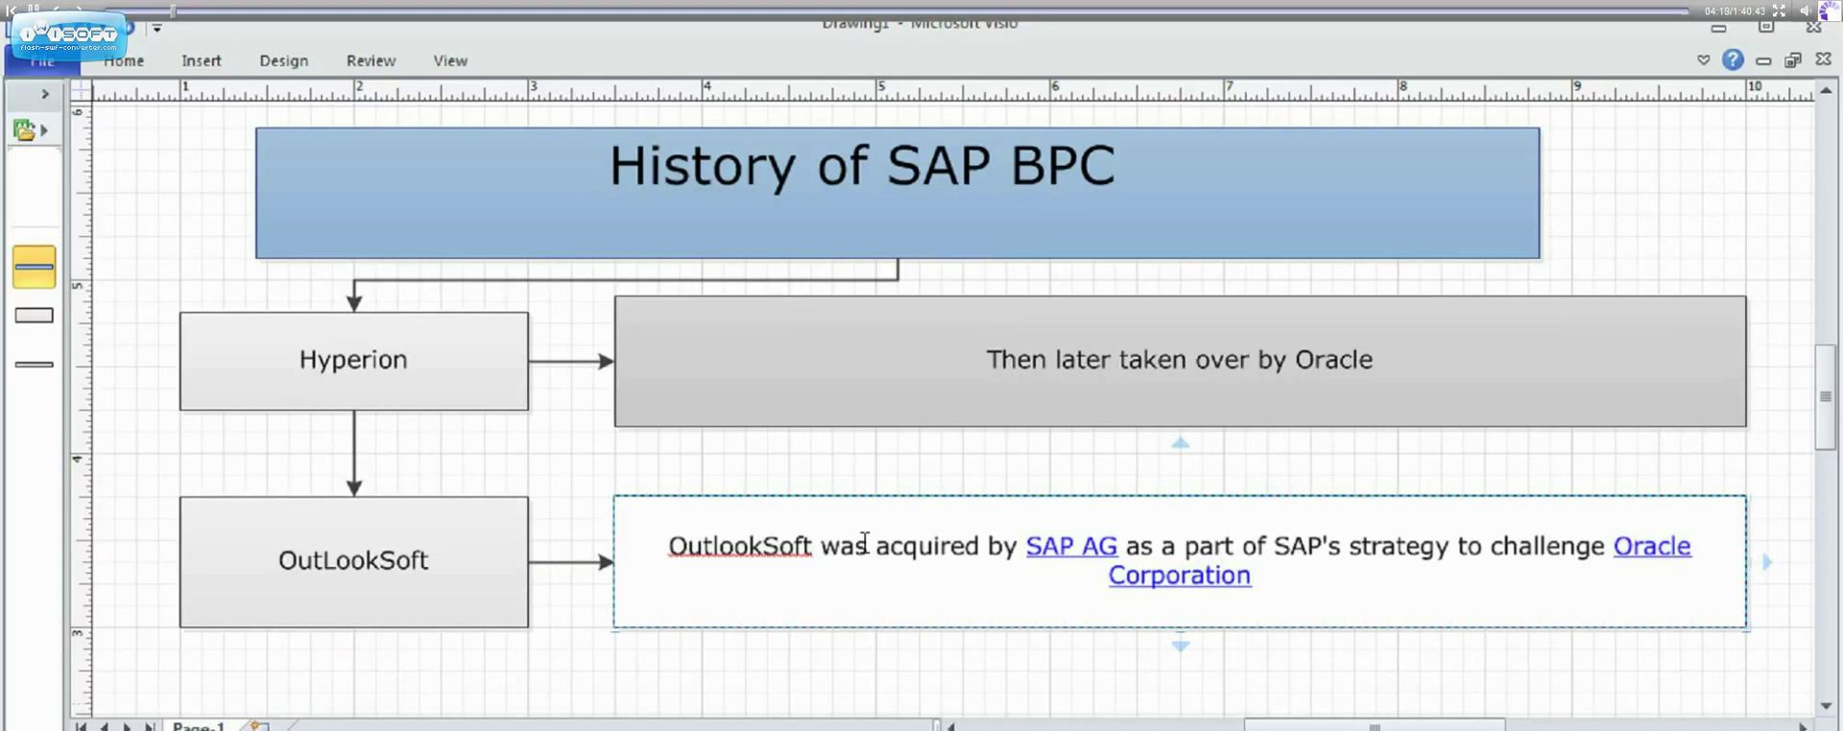
{"action": "left_click", "coordinate": [1157, 672]}
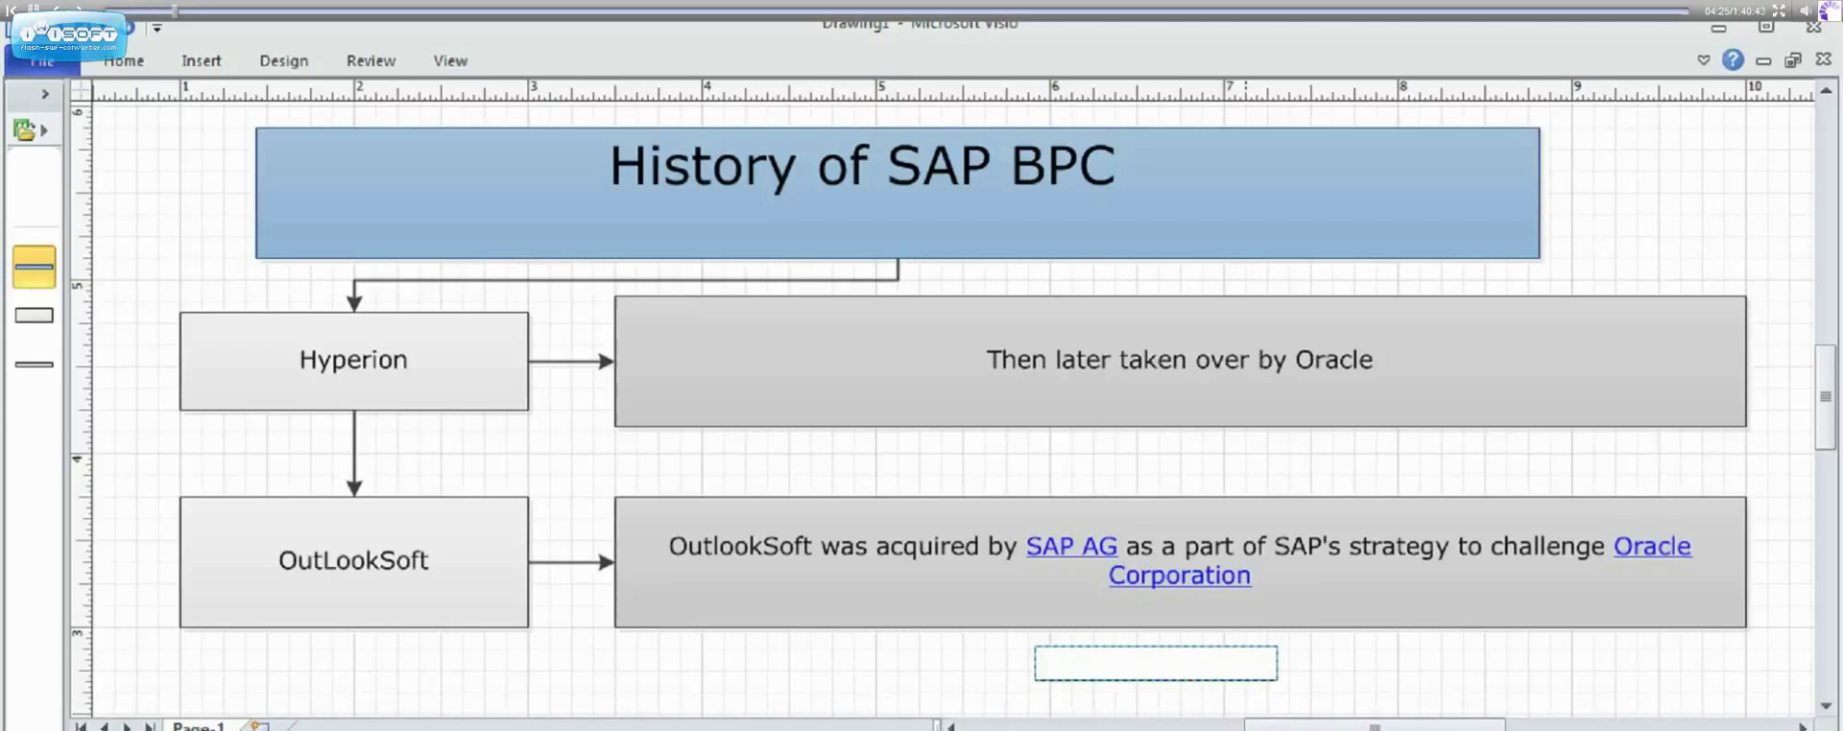
Place a second wide blue bar below the OutLookSoft row and reduce its height to about 0.6 on the ruler
{"action": "left_click", "coordinate": [1826, 709]}
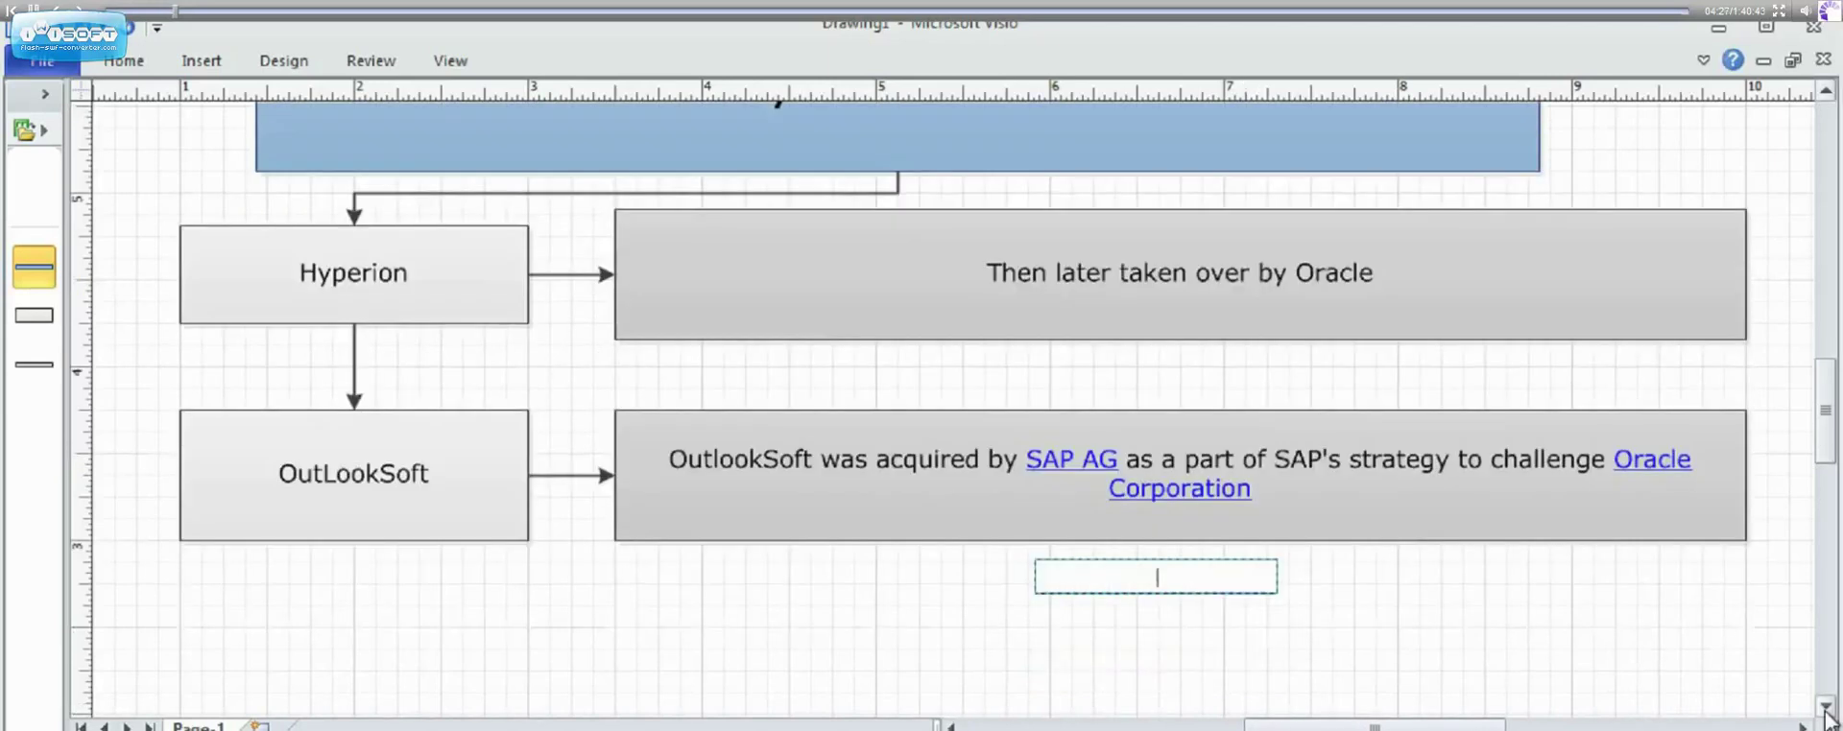
{"action": "left_click", "coordinate": [1826, 708]}
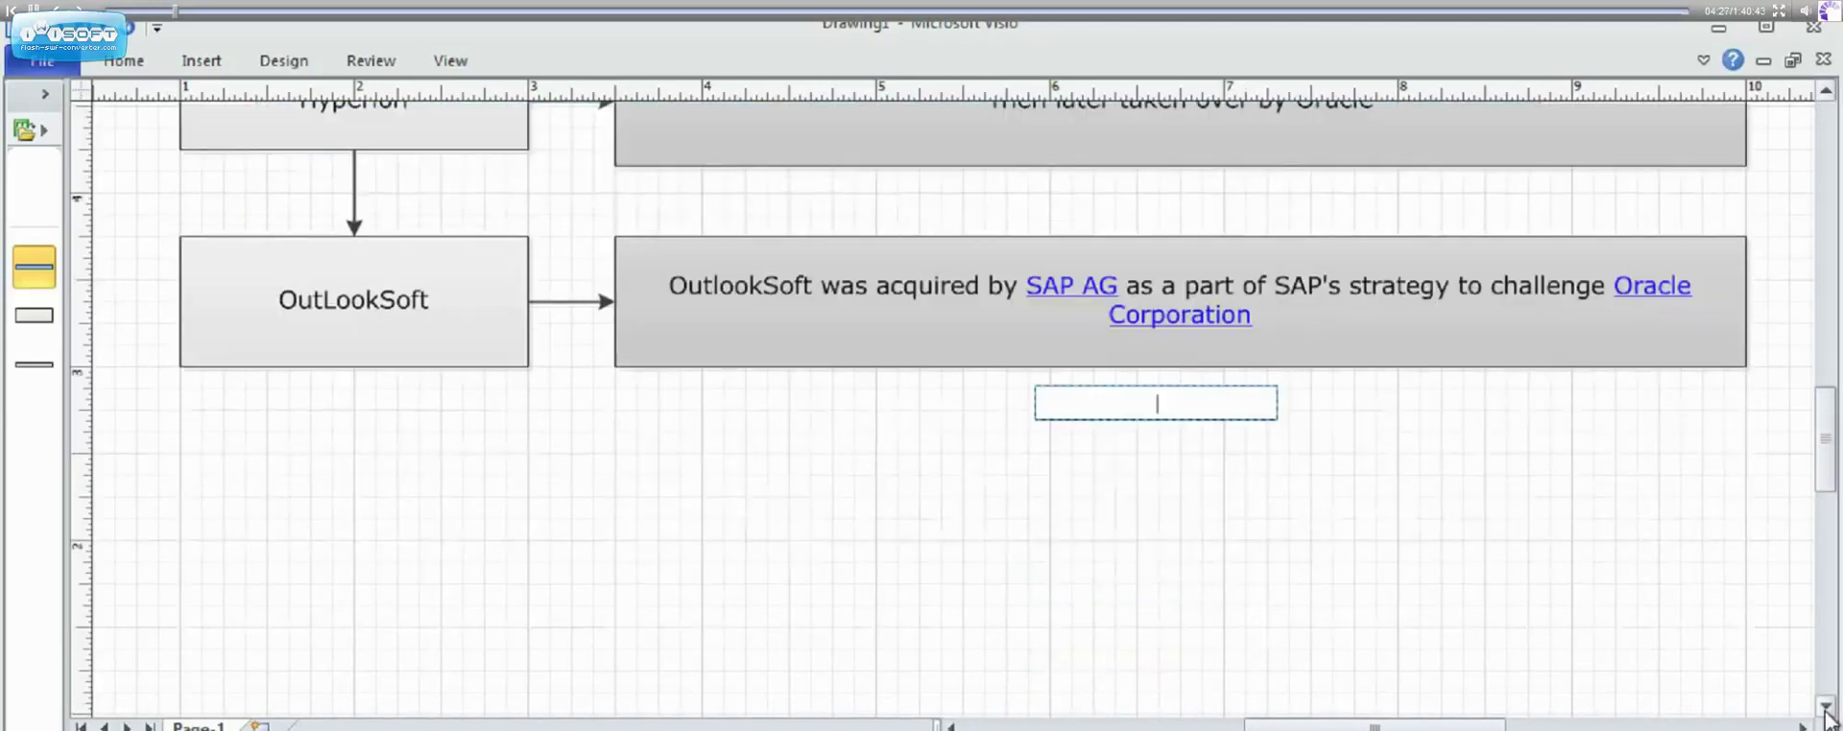
{"action": "left_click", "coordinate": [380, 238]}
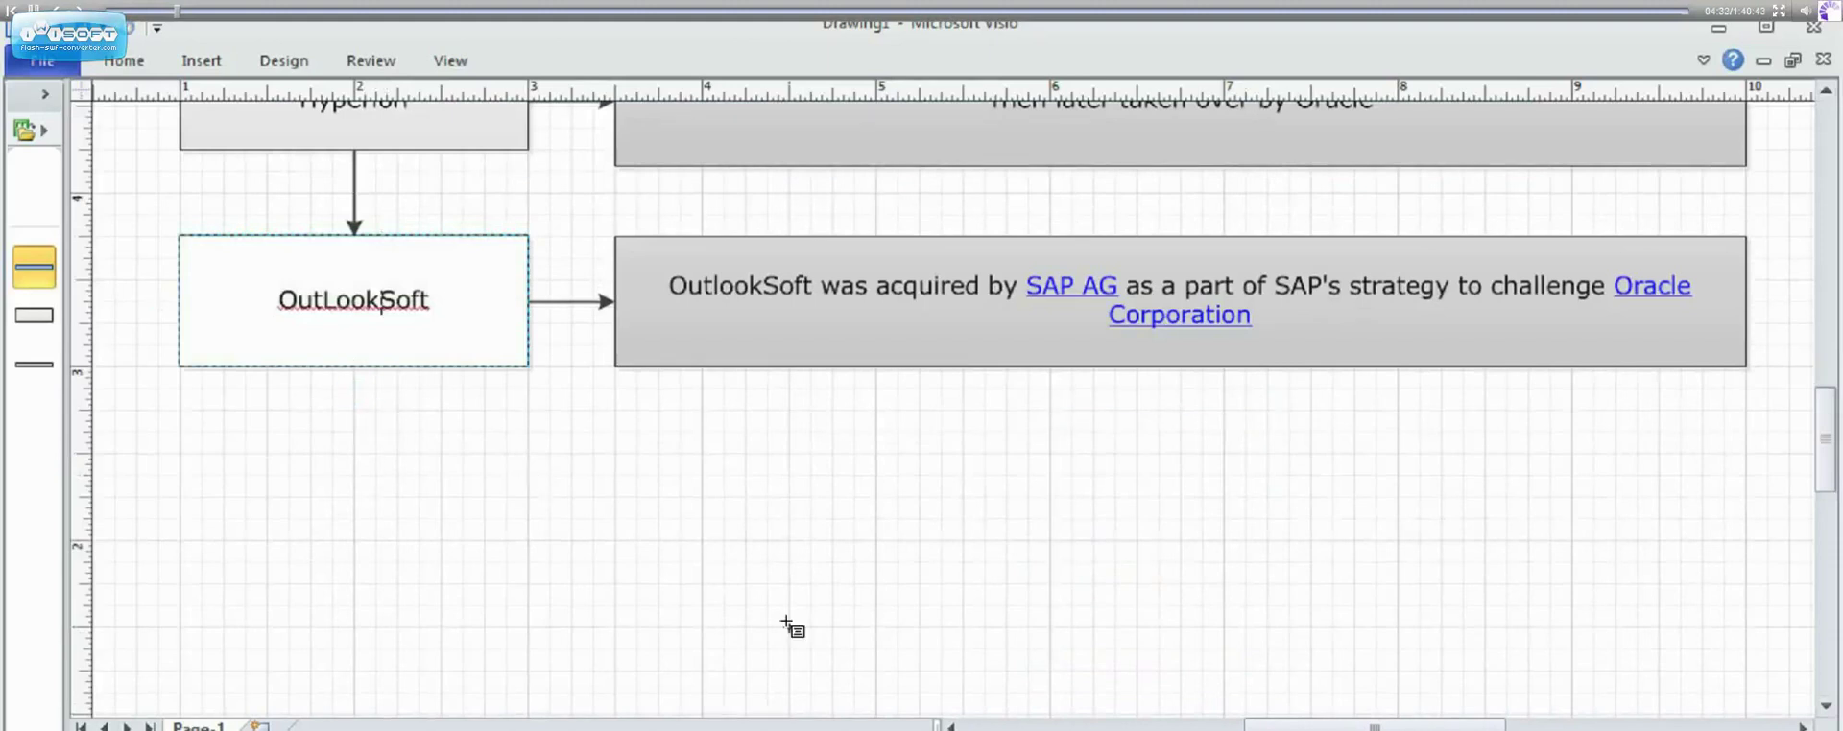
{"action": "scroll", "coordinate": [786, 625], "scroll_direction": "up", "scroll_amount": 3}
{"action": "scroll", "coordinate": [786, 625], "scroll_direction": "down", "scroll_amount": 3}
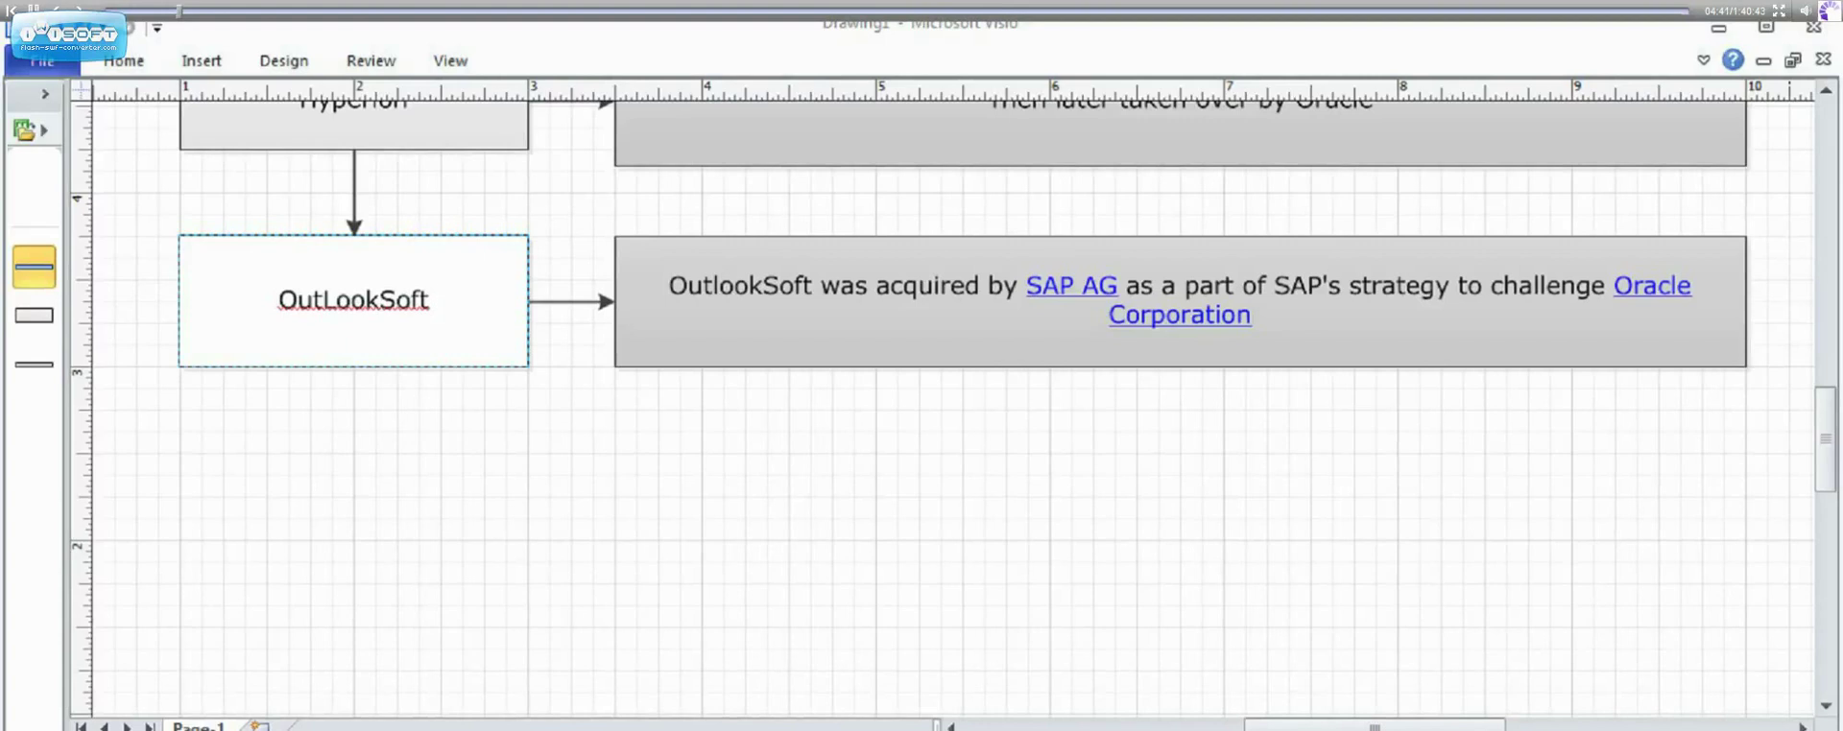
{"action": "left_click_drag", "start_coordinate": [34, 266], "coordinate": [1092, 486]}
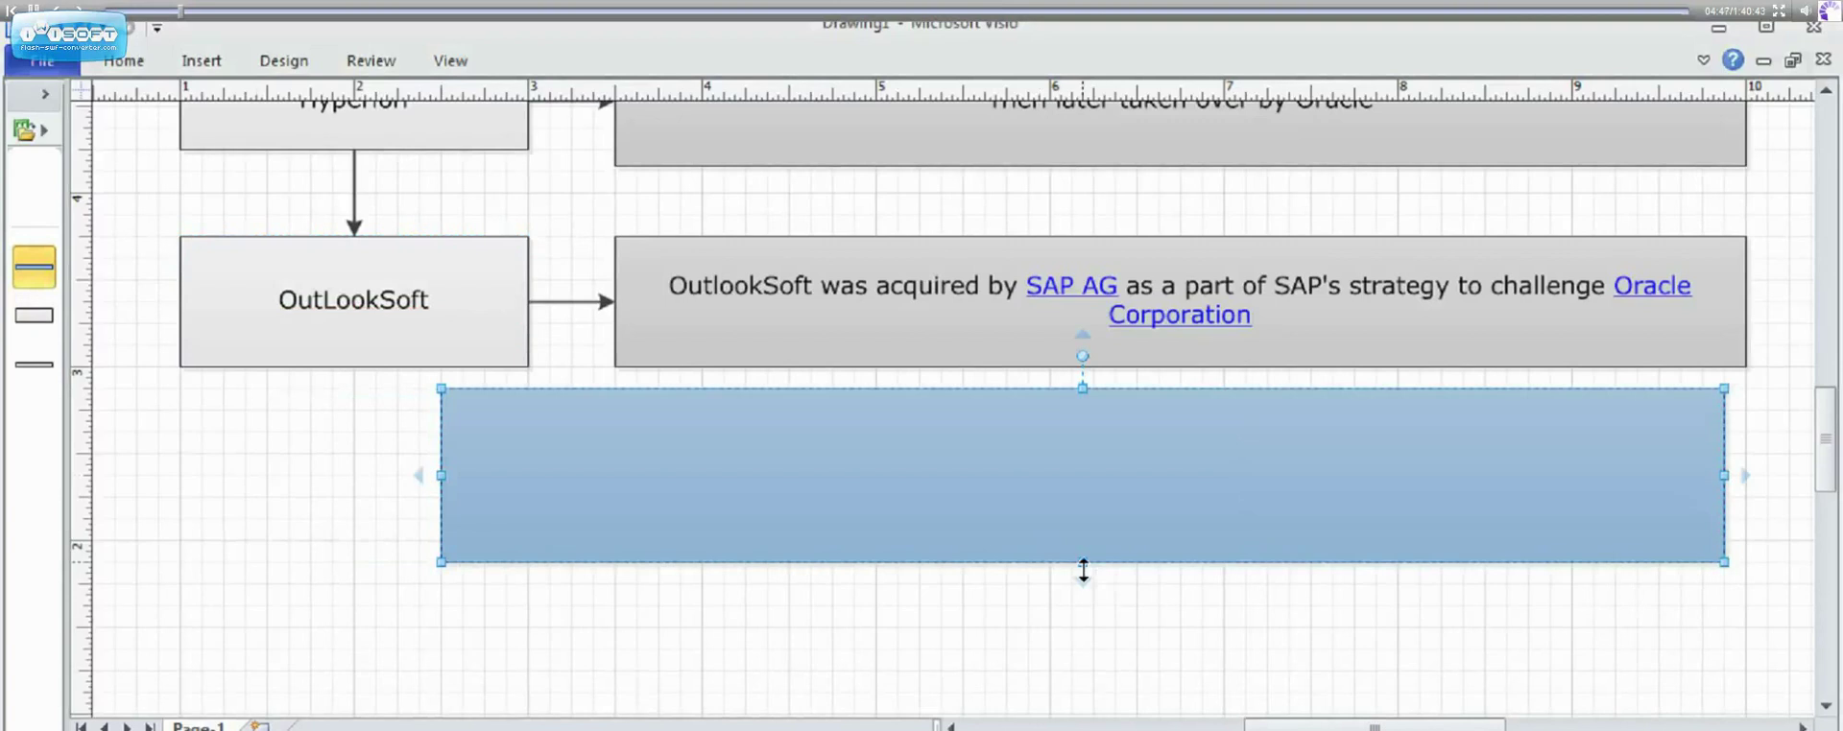
{"action": "left_click_drag", "start_coordinate": [1083, 571], "coordinate": [993, 516]}
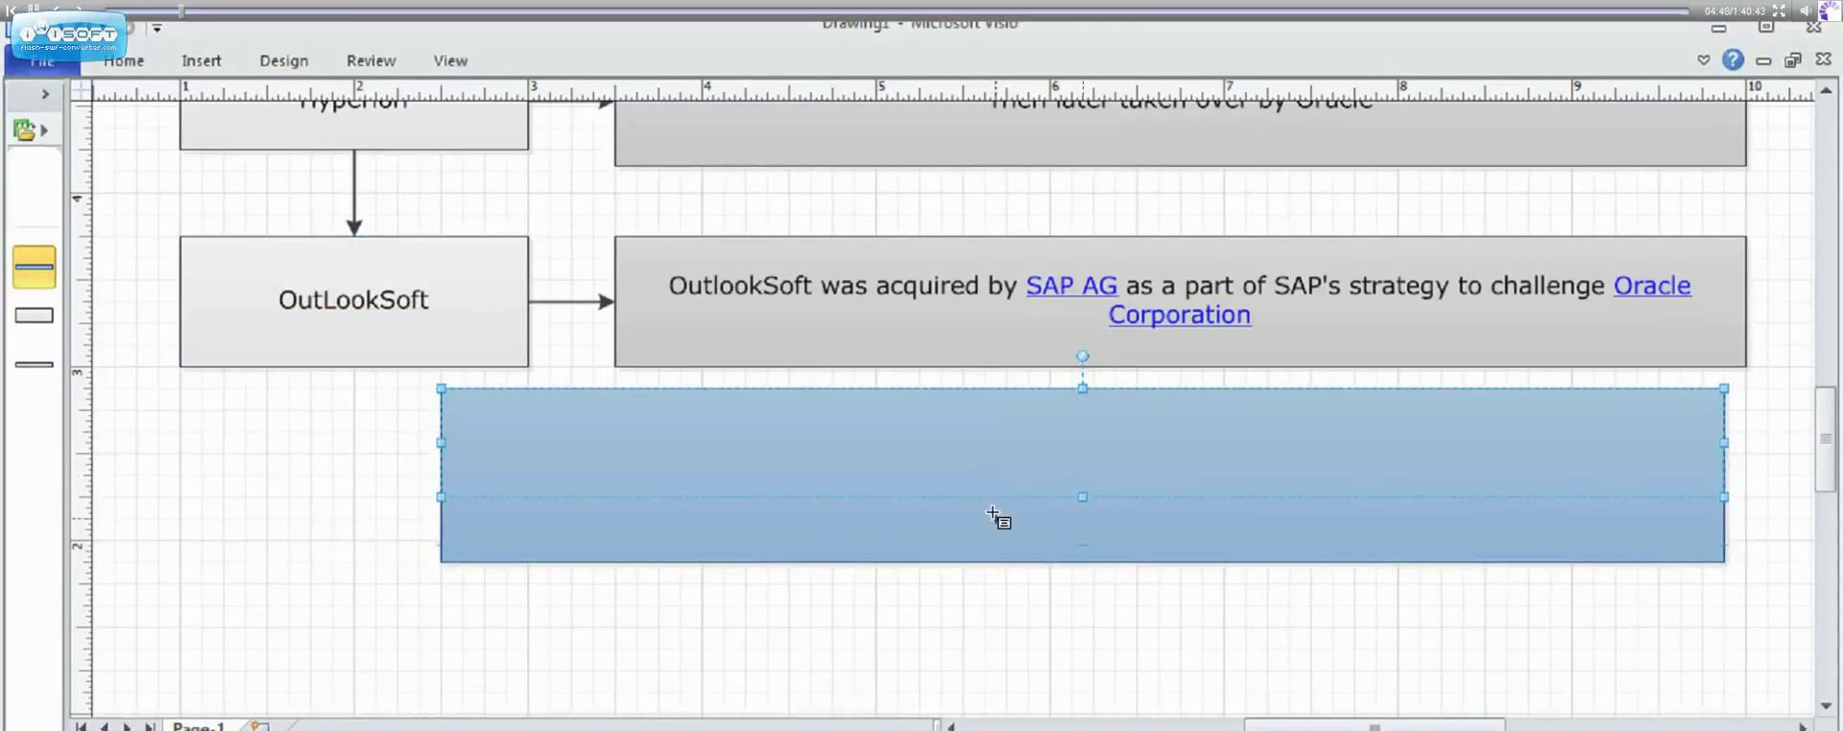
Label the blue bar below the OutLookSoft row "Two Version" and set its text size to 18 pt
{"action": "key", "text": "Escape"}
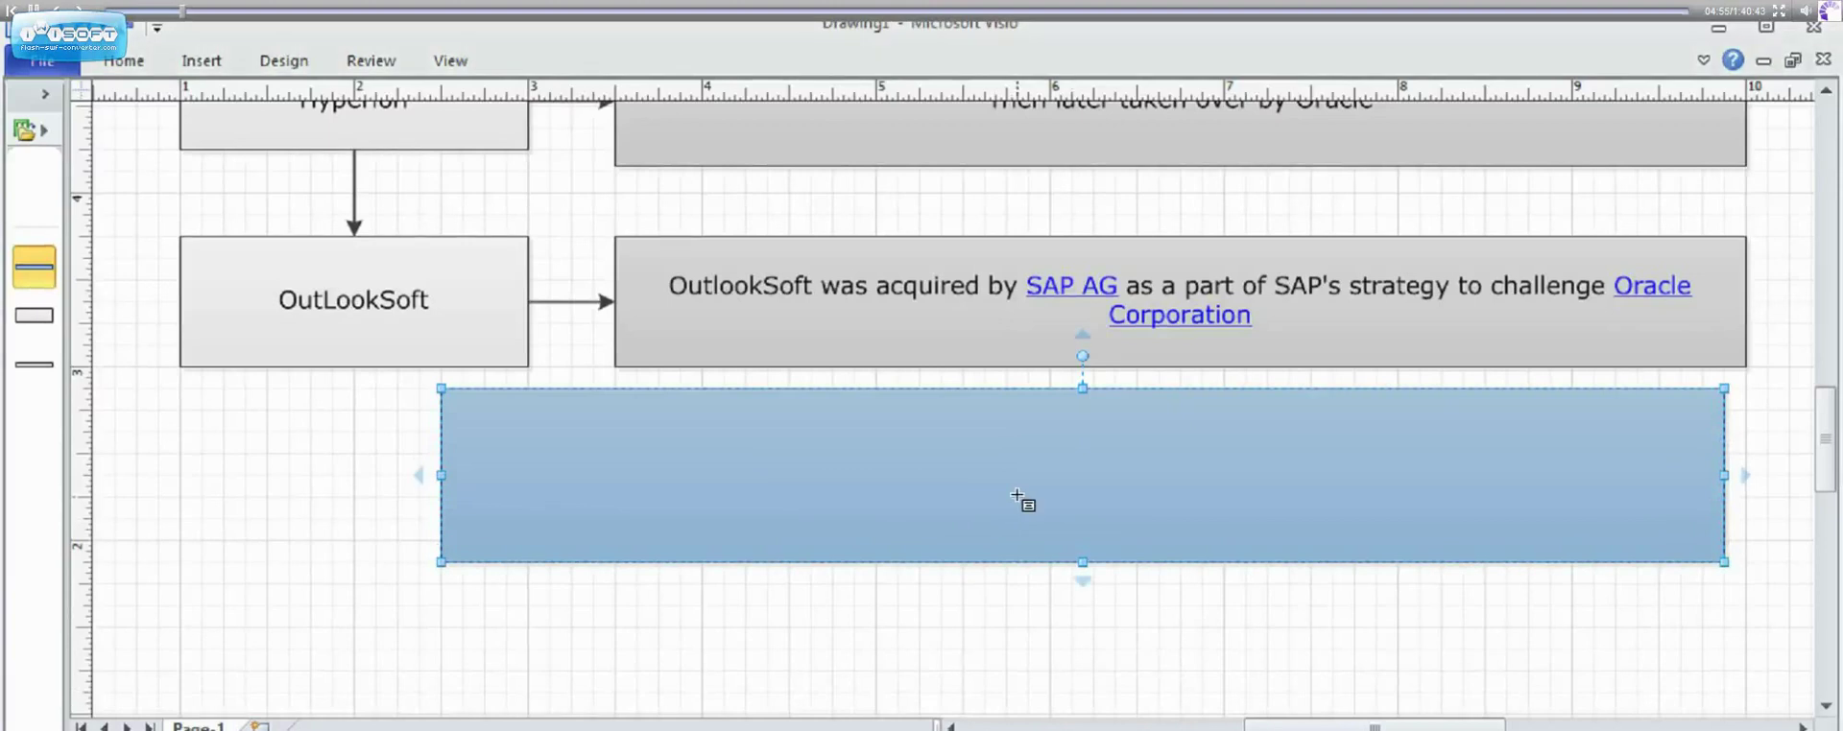
{"action": "left_click", "coordinate": [1017, 496]}
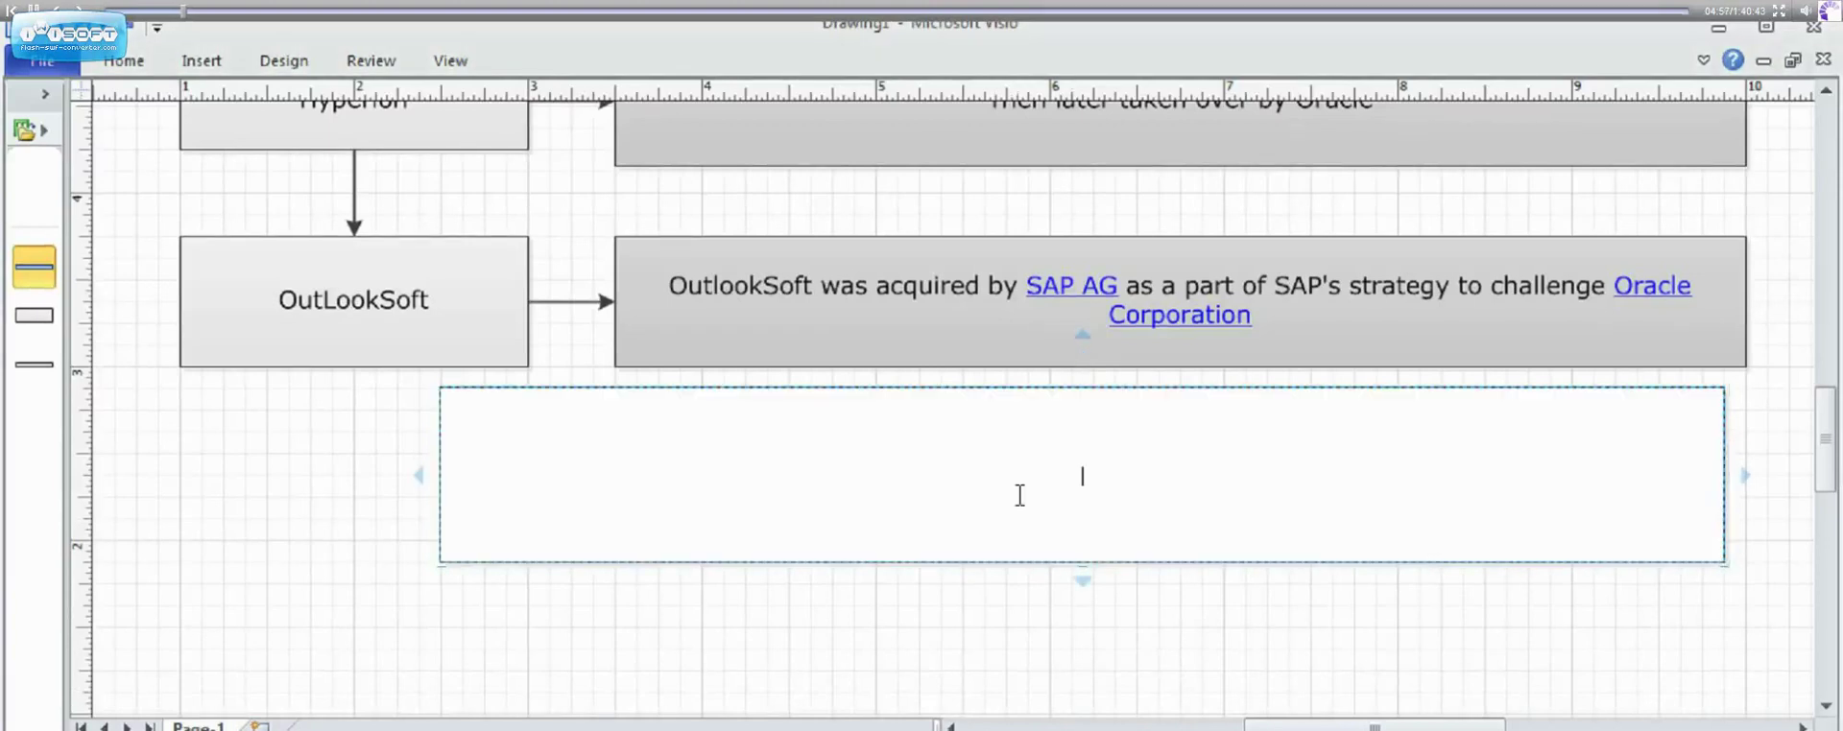
{"action": "type", "text": "Two Version"}
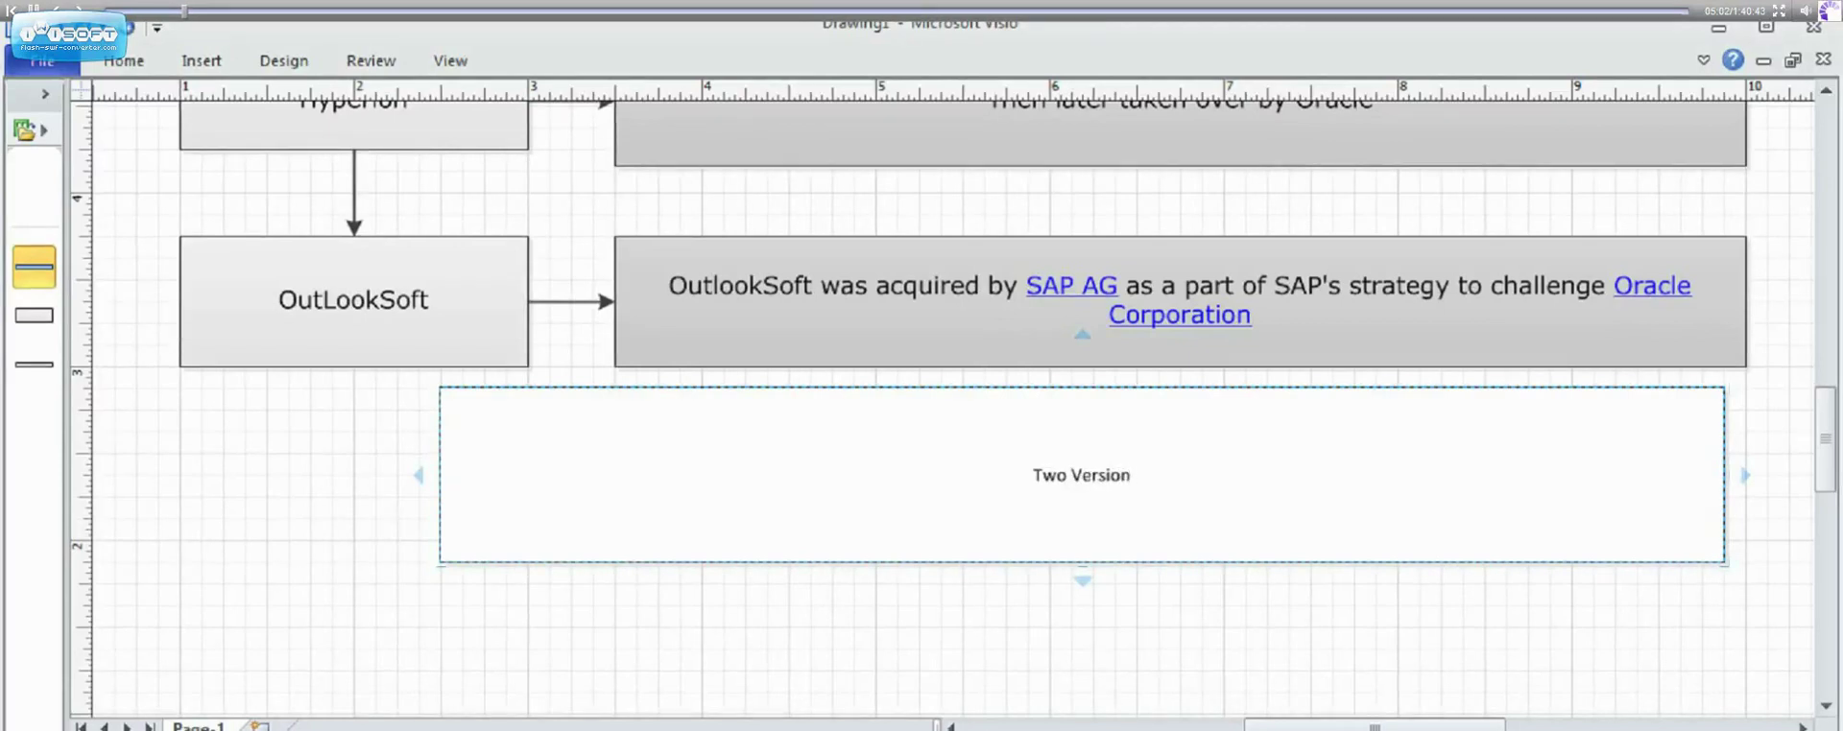
{"action": "key", "text": "ctrl+a"}
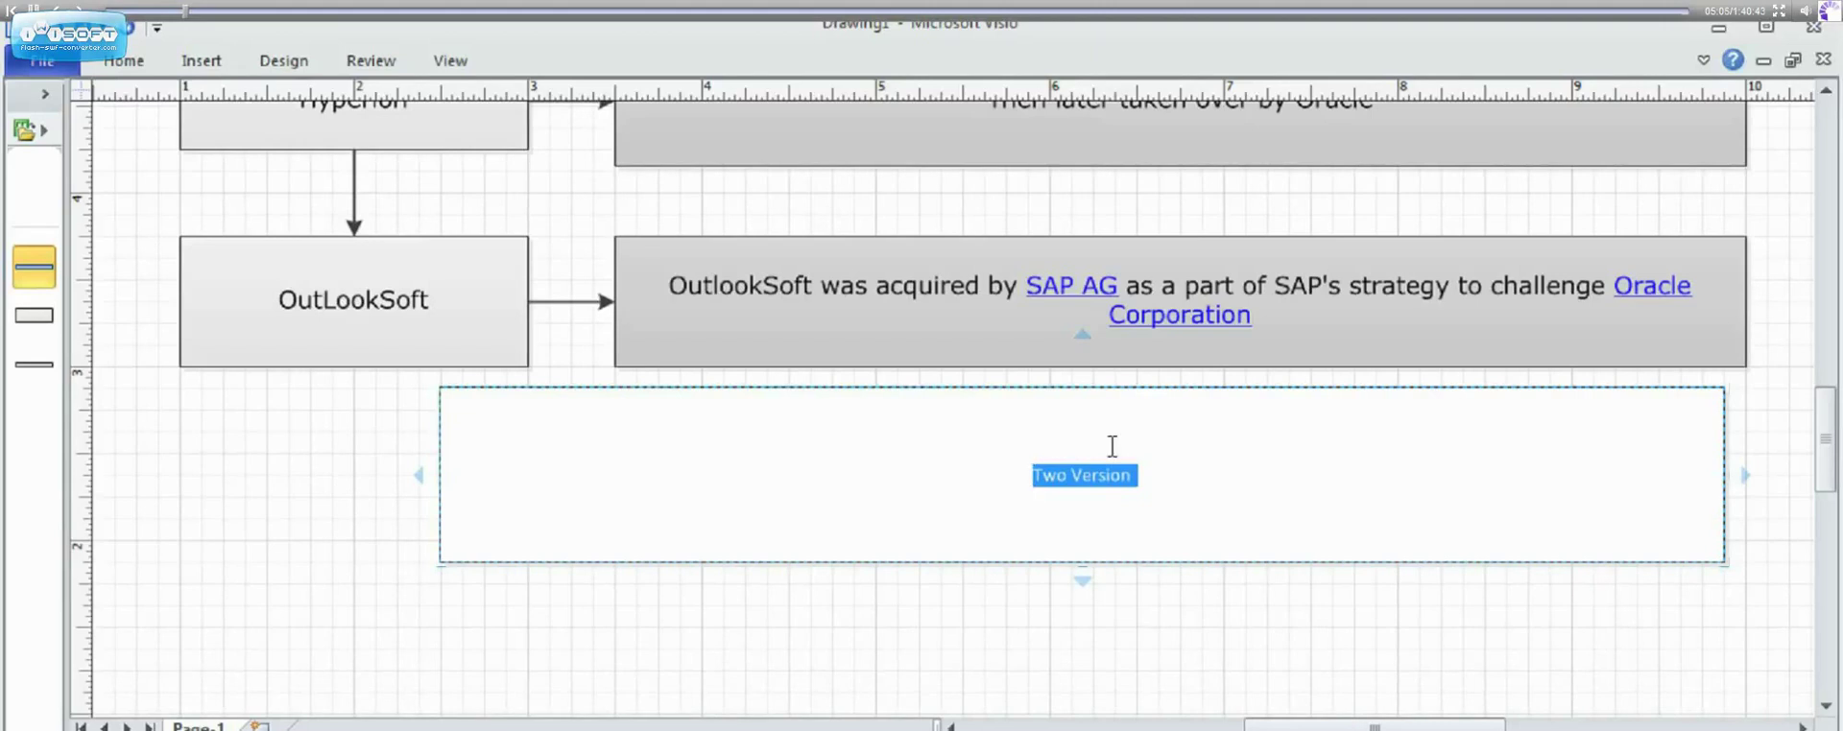
{"action": "right_click", "coordinate": [1107, 485]}
{"action": "left_click", "coordinate": [1296, 405]}
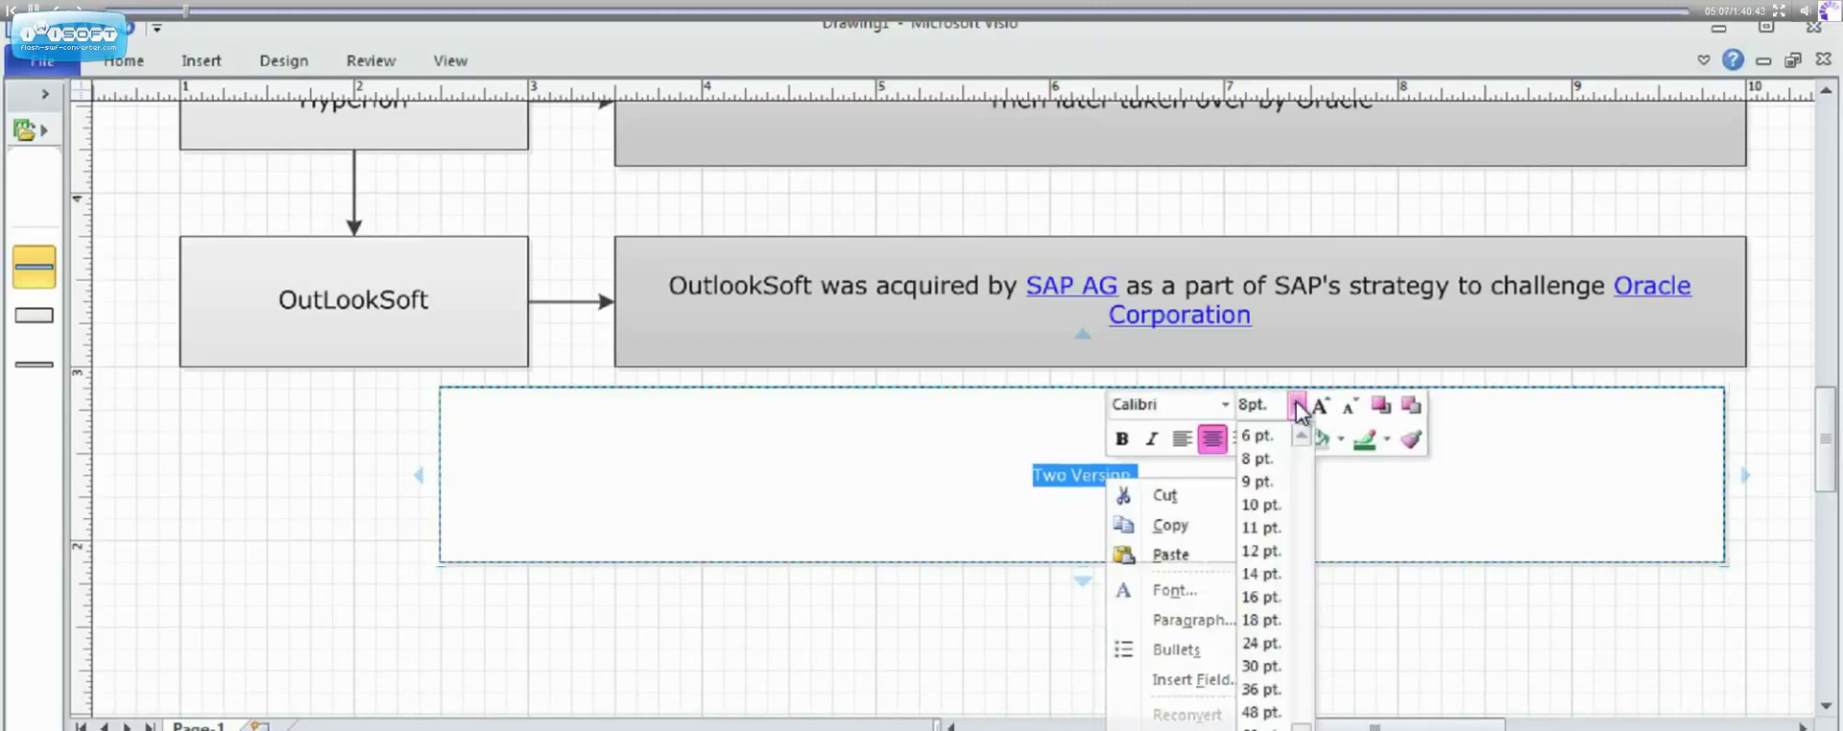
{"action": "left_click", "coordinate": [1258, 620]}
{"action": "left_click", "coordinate": [1077, 650]}
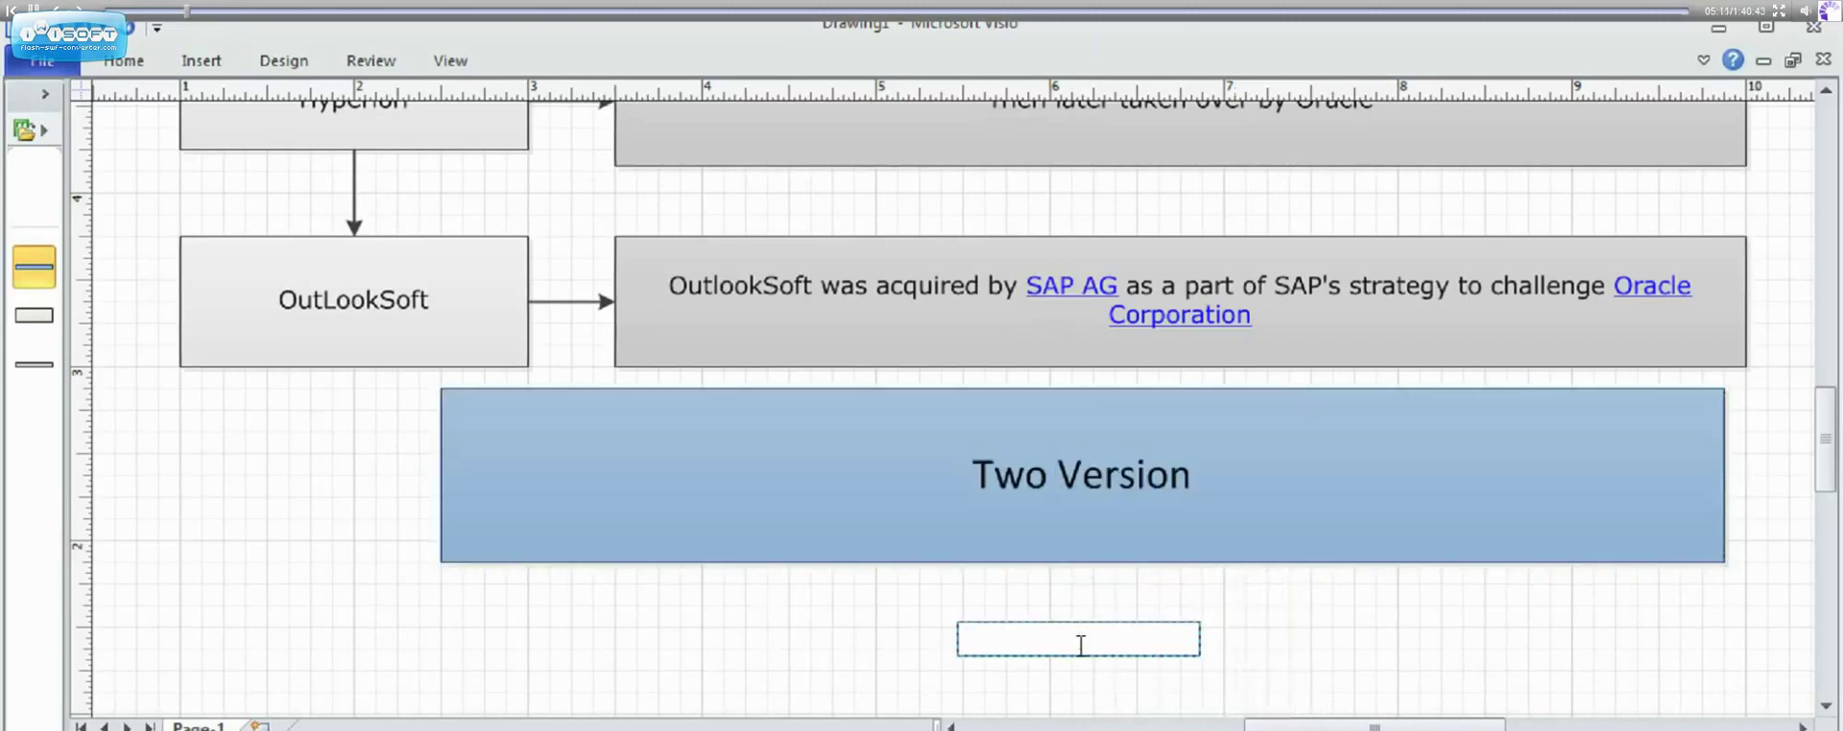
Add a small connected grey box below the Two Version bar
{"action": "scroll", "coordinate": [960, 403], "scroll_direction": "down", "scroll_amount": 3}
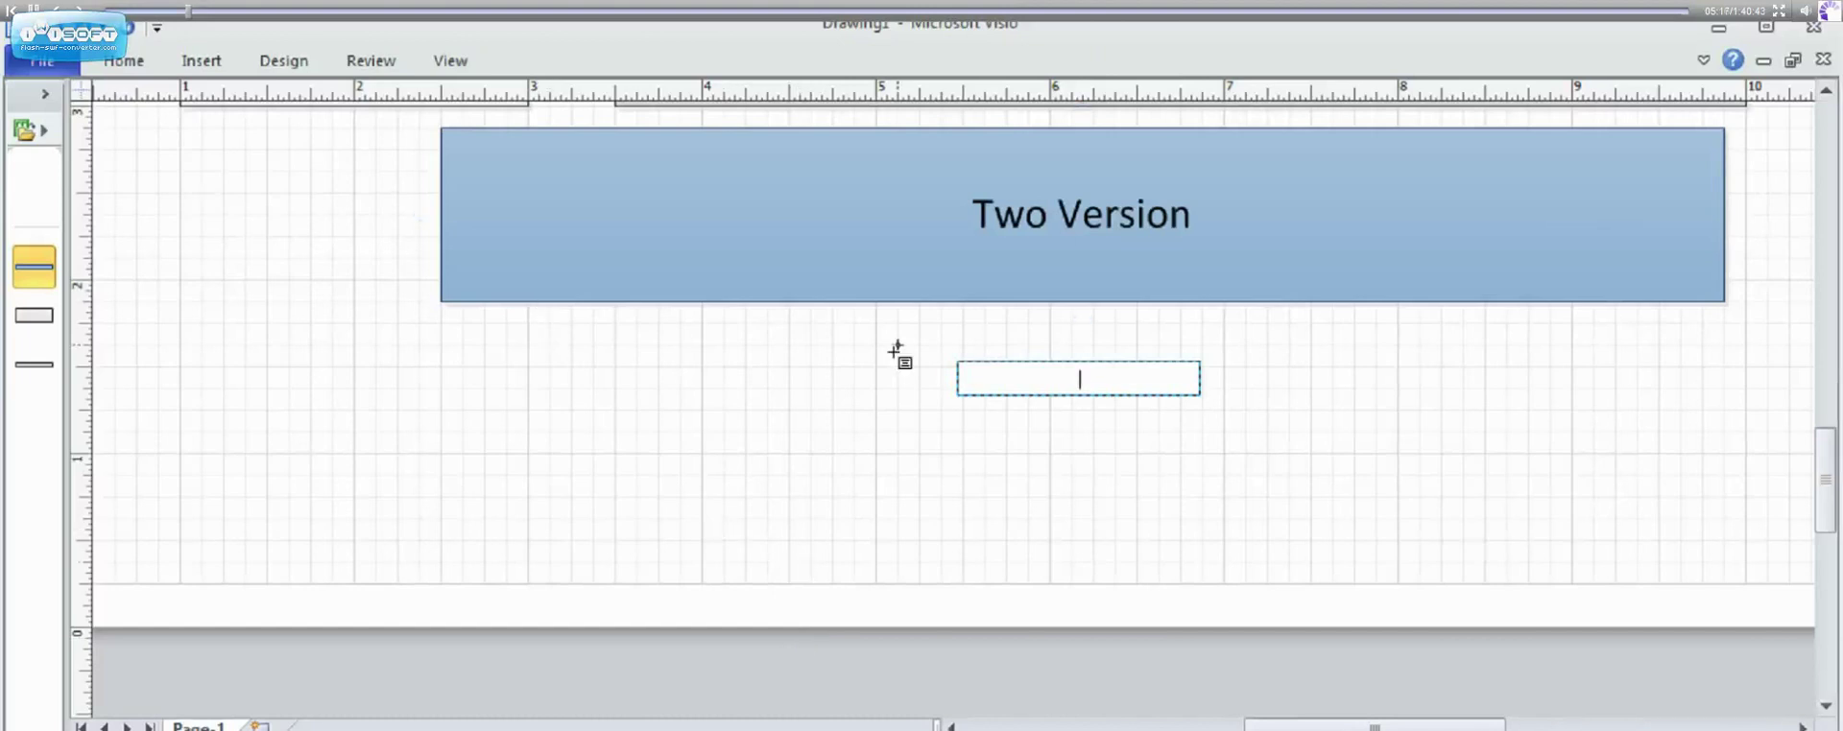
{"action": "mouse_move", "coordinate": [1083, 331]}
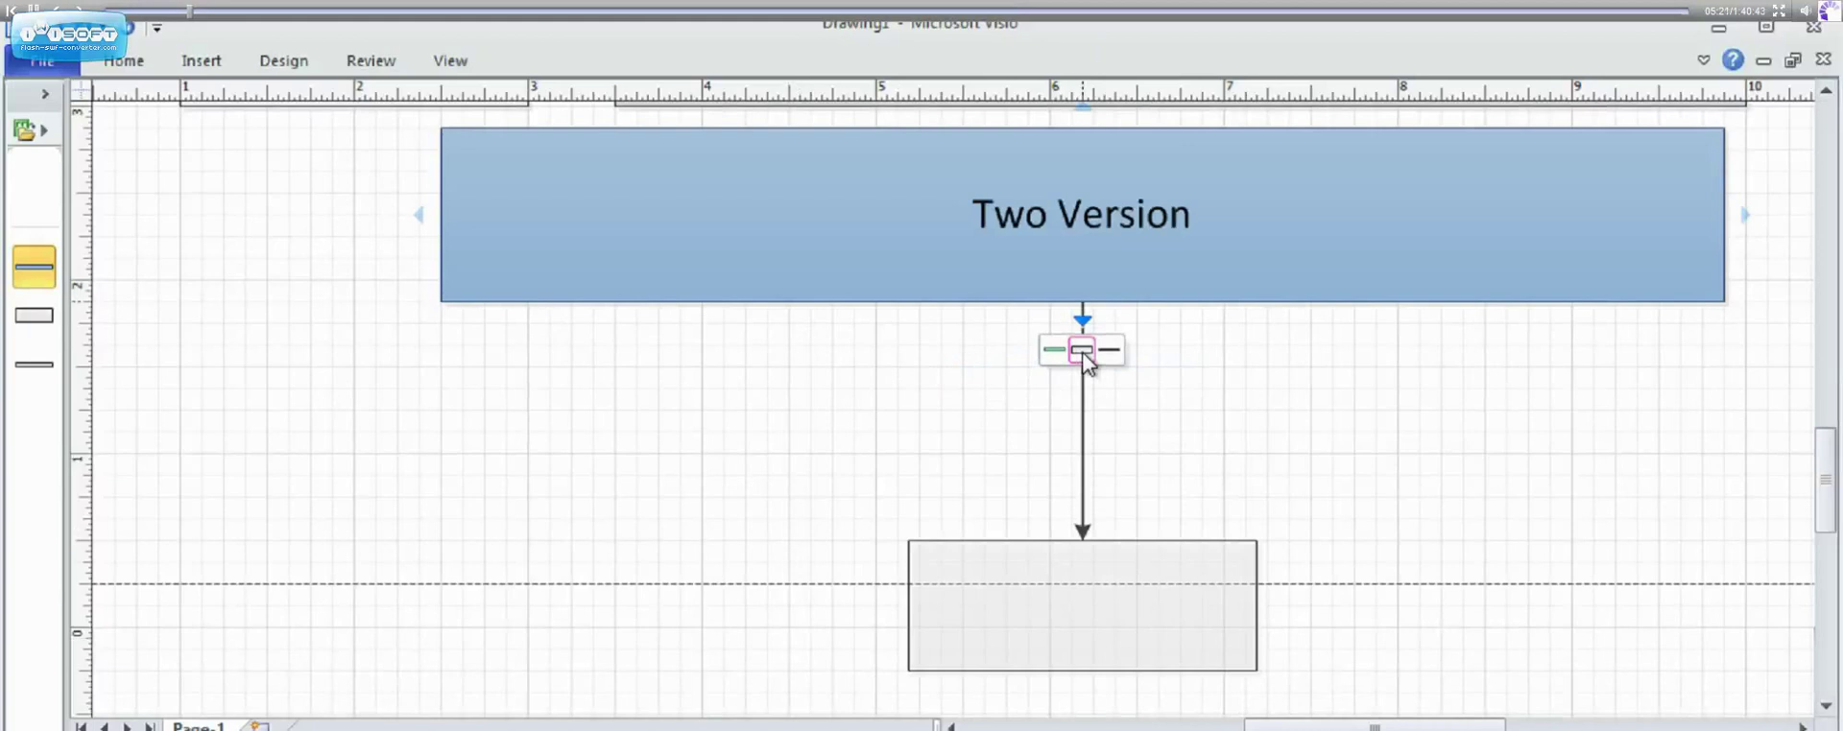
{"action": "left_click", "coordinate": [1083, 352]}
{"action": "left_click_drag", "start_coordinate": [1124, 394], "coordinate": [649, 360]}
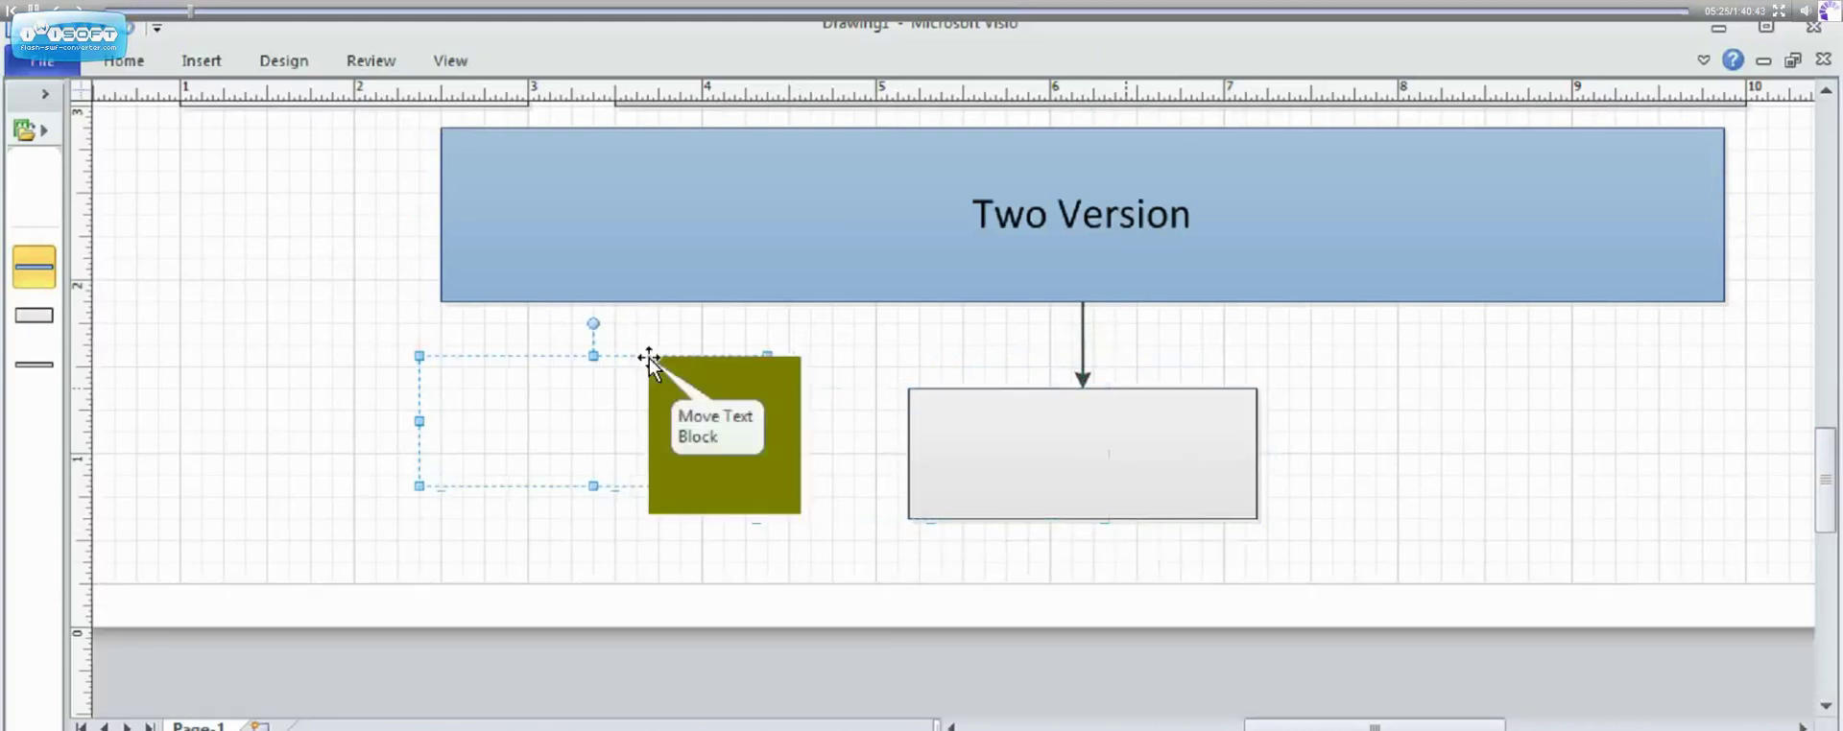
{"action": "key", "text": "Escape"}
{"action": "left_click_drag", "start_coordinate": [1033, 398], "coordinate": [547, 378]}
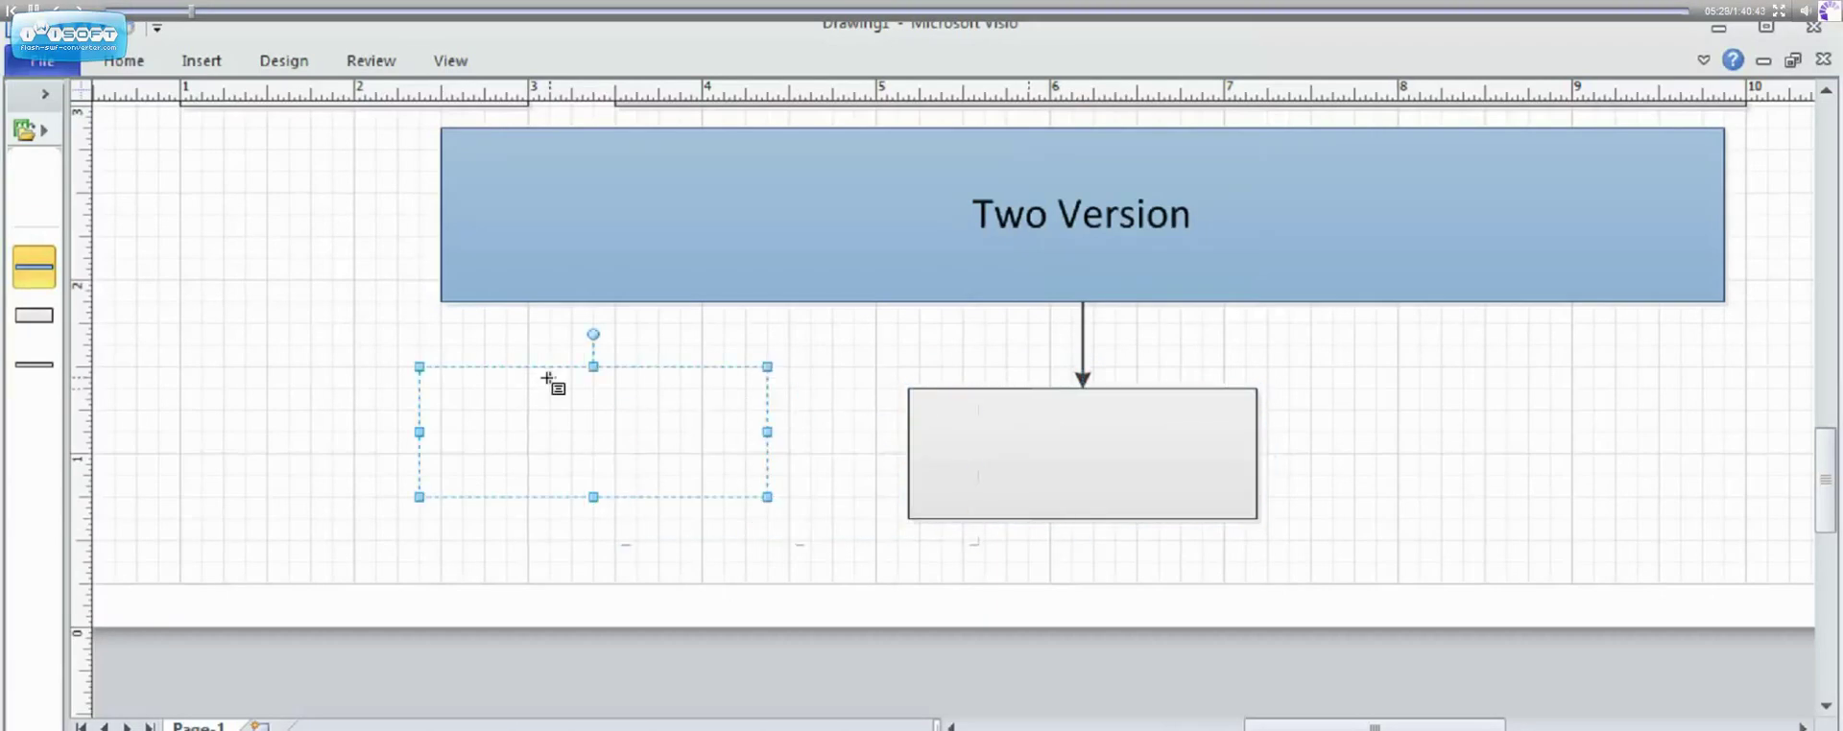
{"action": "key", "text": "Escape"}
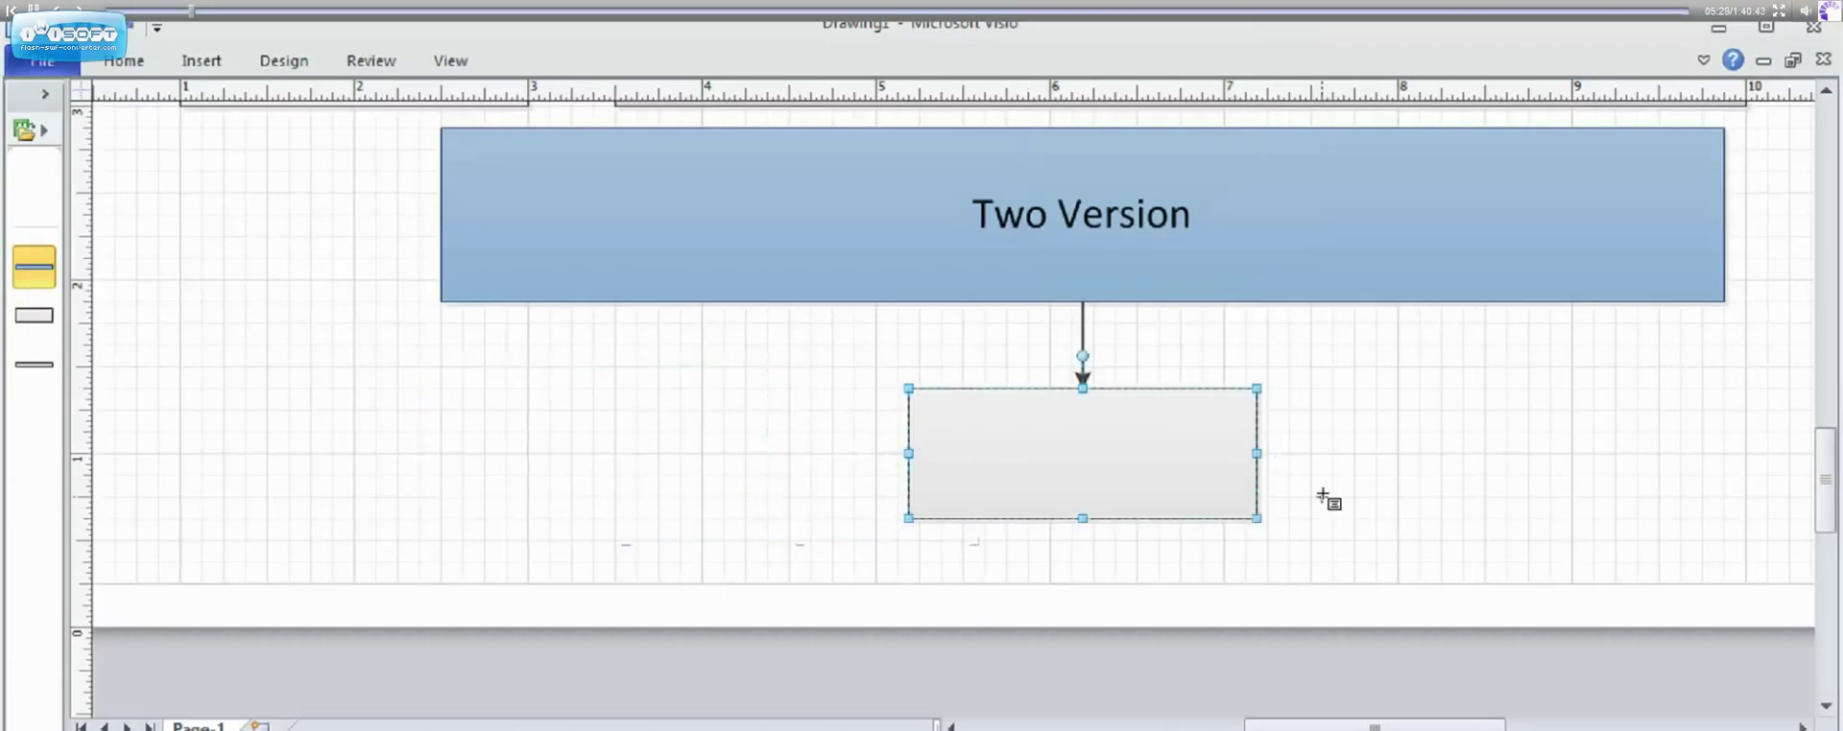
Move the small grey box under the left part of the Two Version bar and label it "Microsoft"
{"action": "left_click", "coordinate": [1825, 708]}
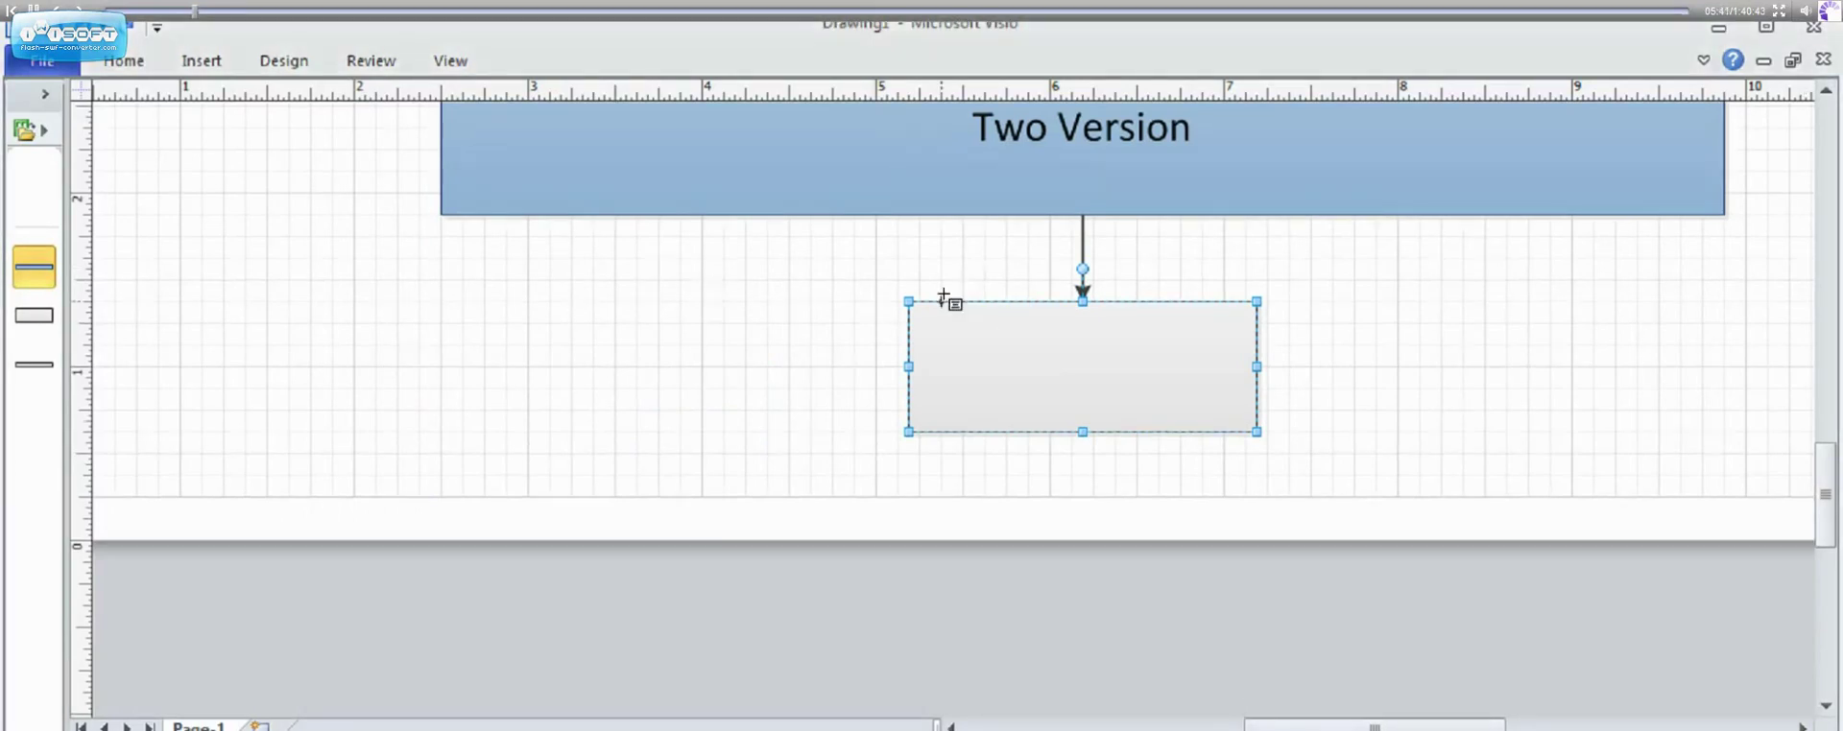
{"action": "left_click_drag", "start_coordinate": [988, 312], "coordinate": [584, 272]}
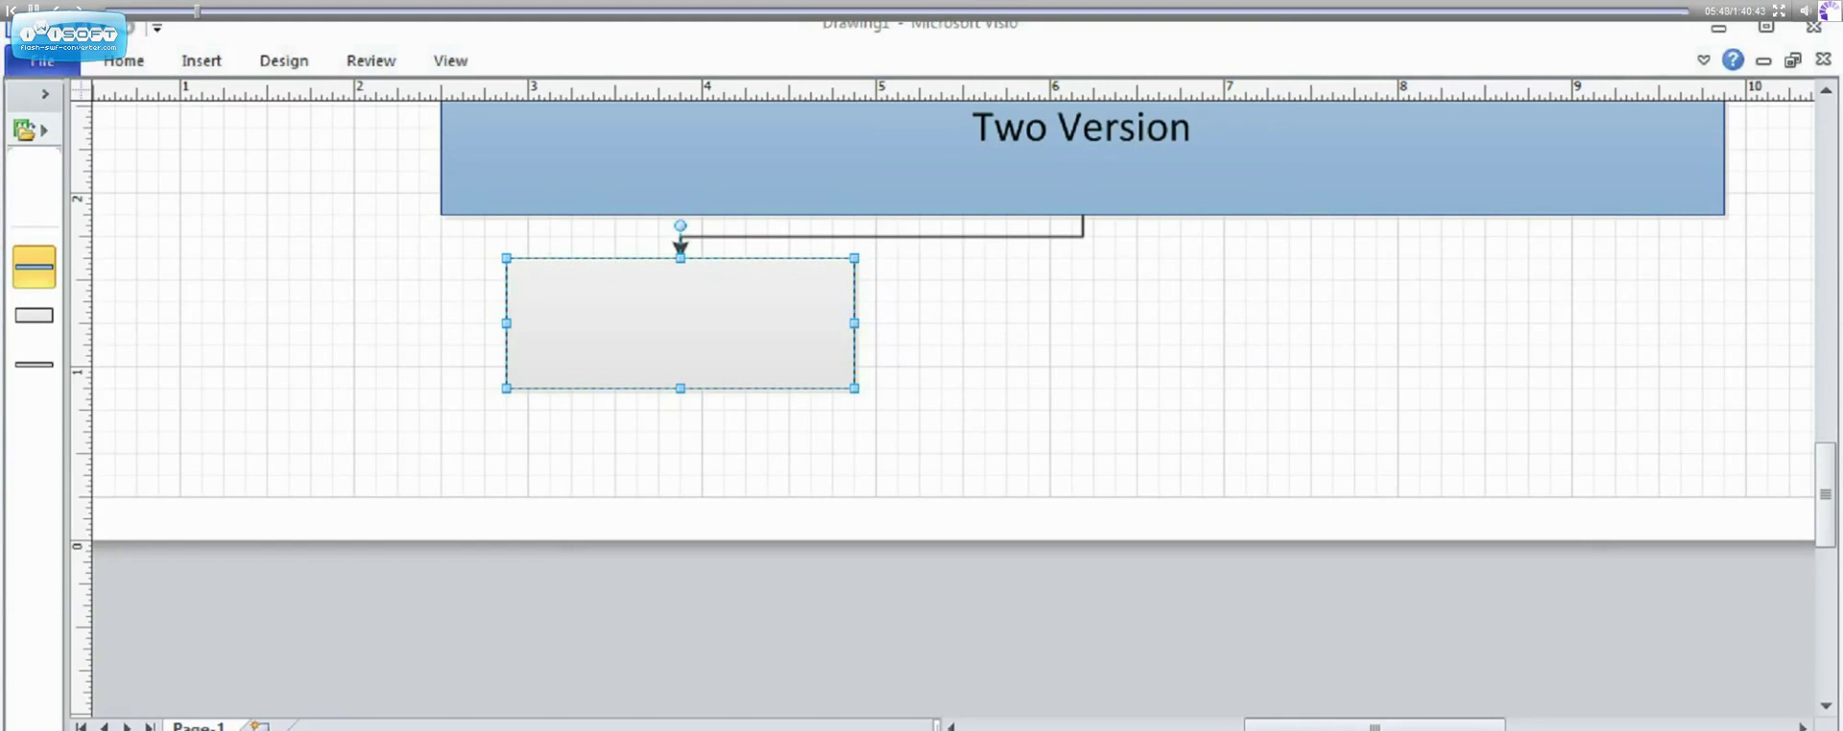
{"action": "double_click", "coordinate": [638, 325]}
{"action": "type", "text": "Microsoft"}
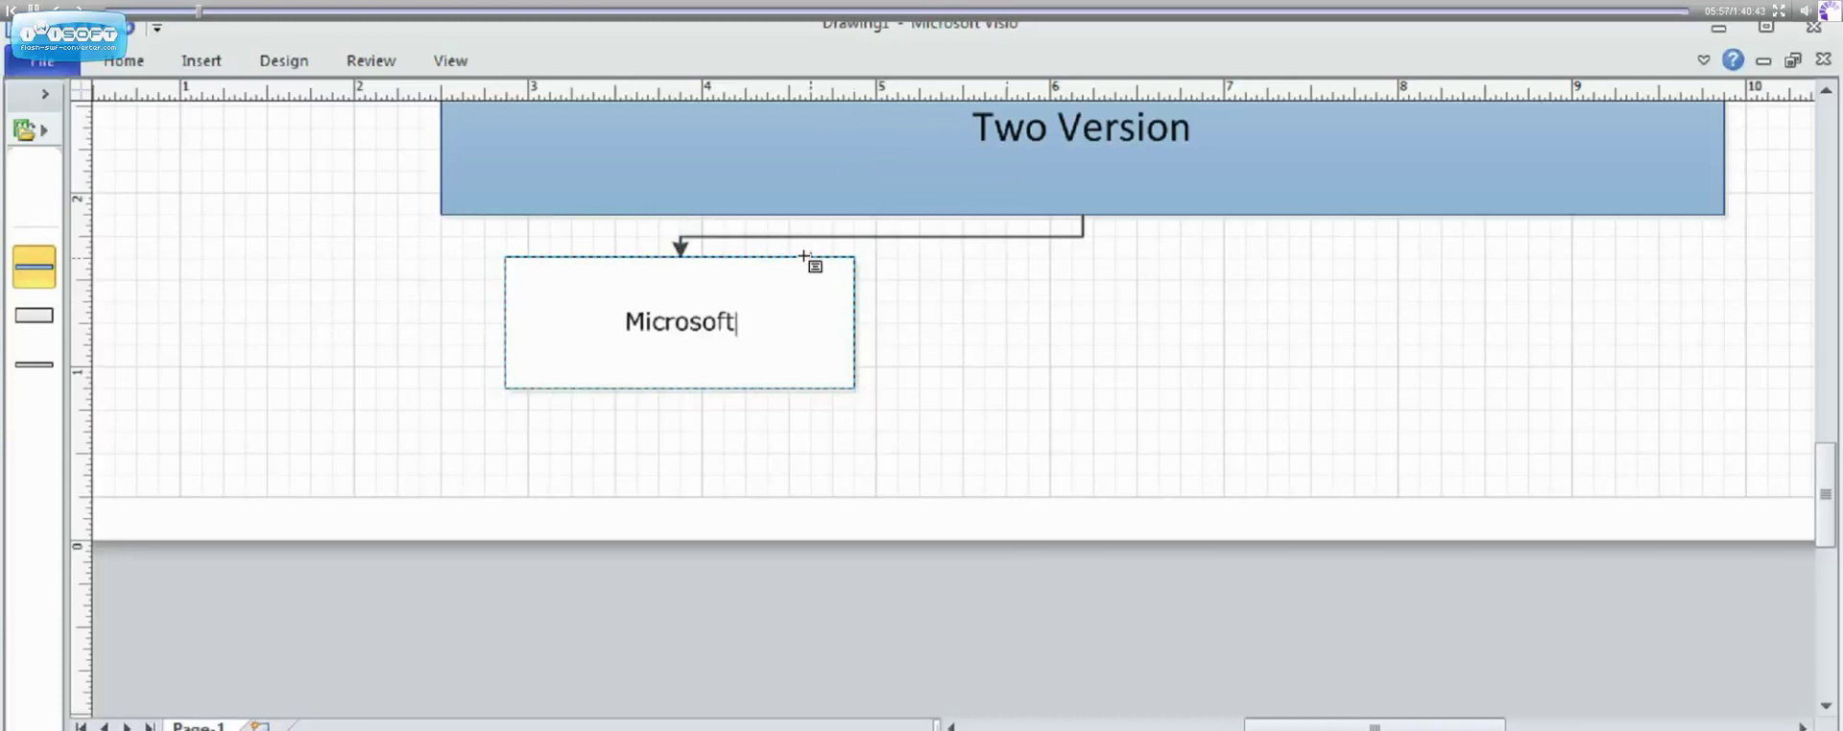
{"action": "key", "text": "Escape"}
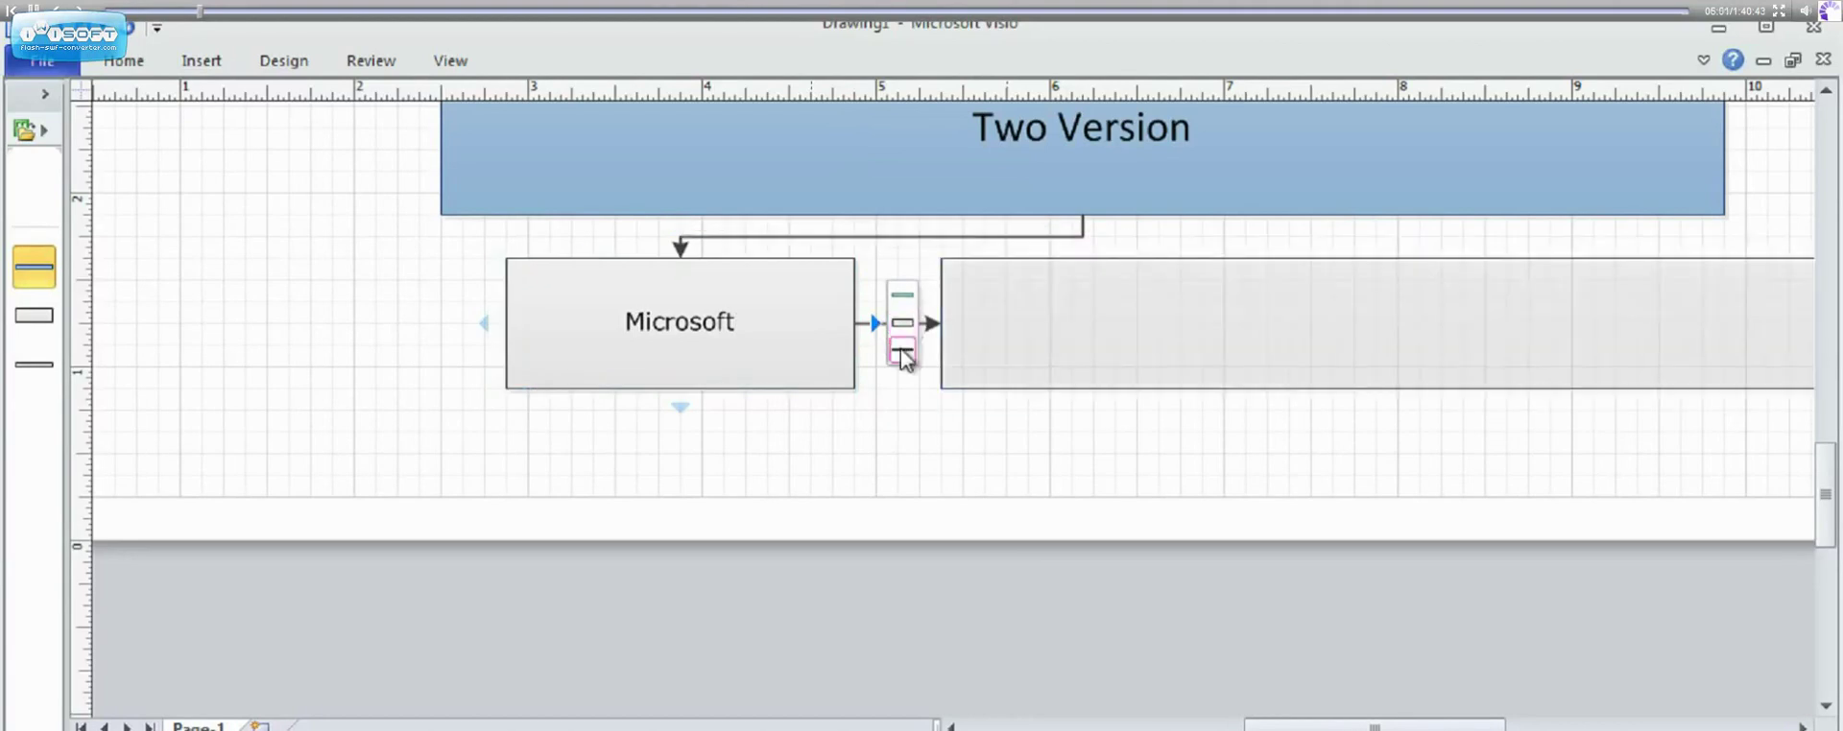
Add a wide connected box beside Microsoft reading "Microsoft primarily targeted the non-SAP system like Oracle,People-soft or JD Edward"
{"action": "left_click", "coordinate": [903, 353]}
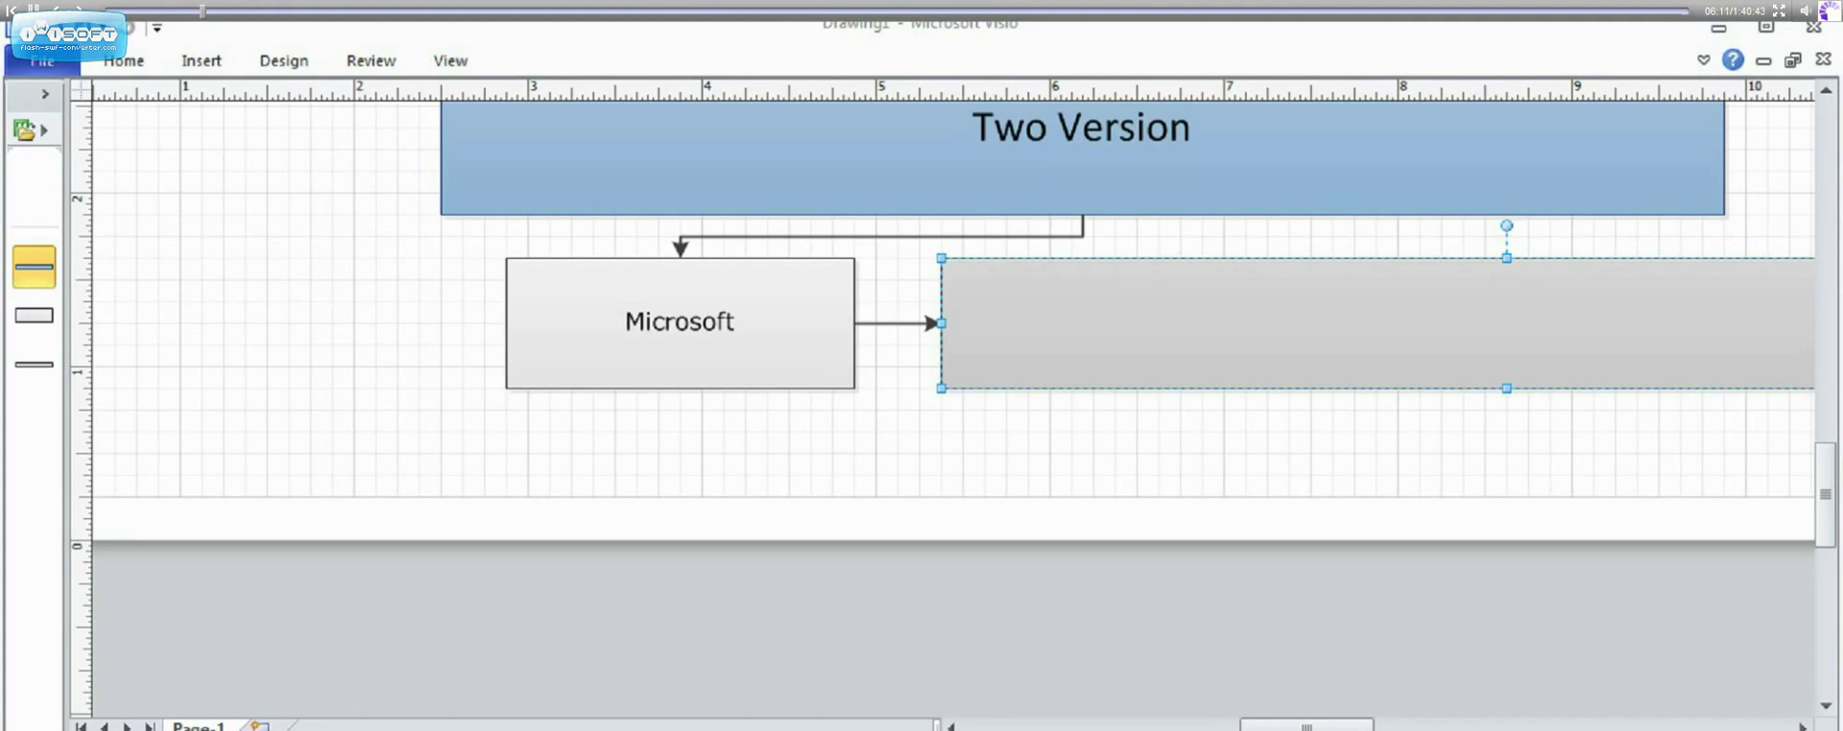
{"action": "double_click", "coordinate": [1120, 323]}
{"action": "type", "text": "Microsoft primarily targeted the non-SAP system like Oracle,People-soft or JD Edward"}
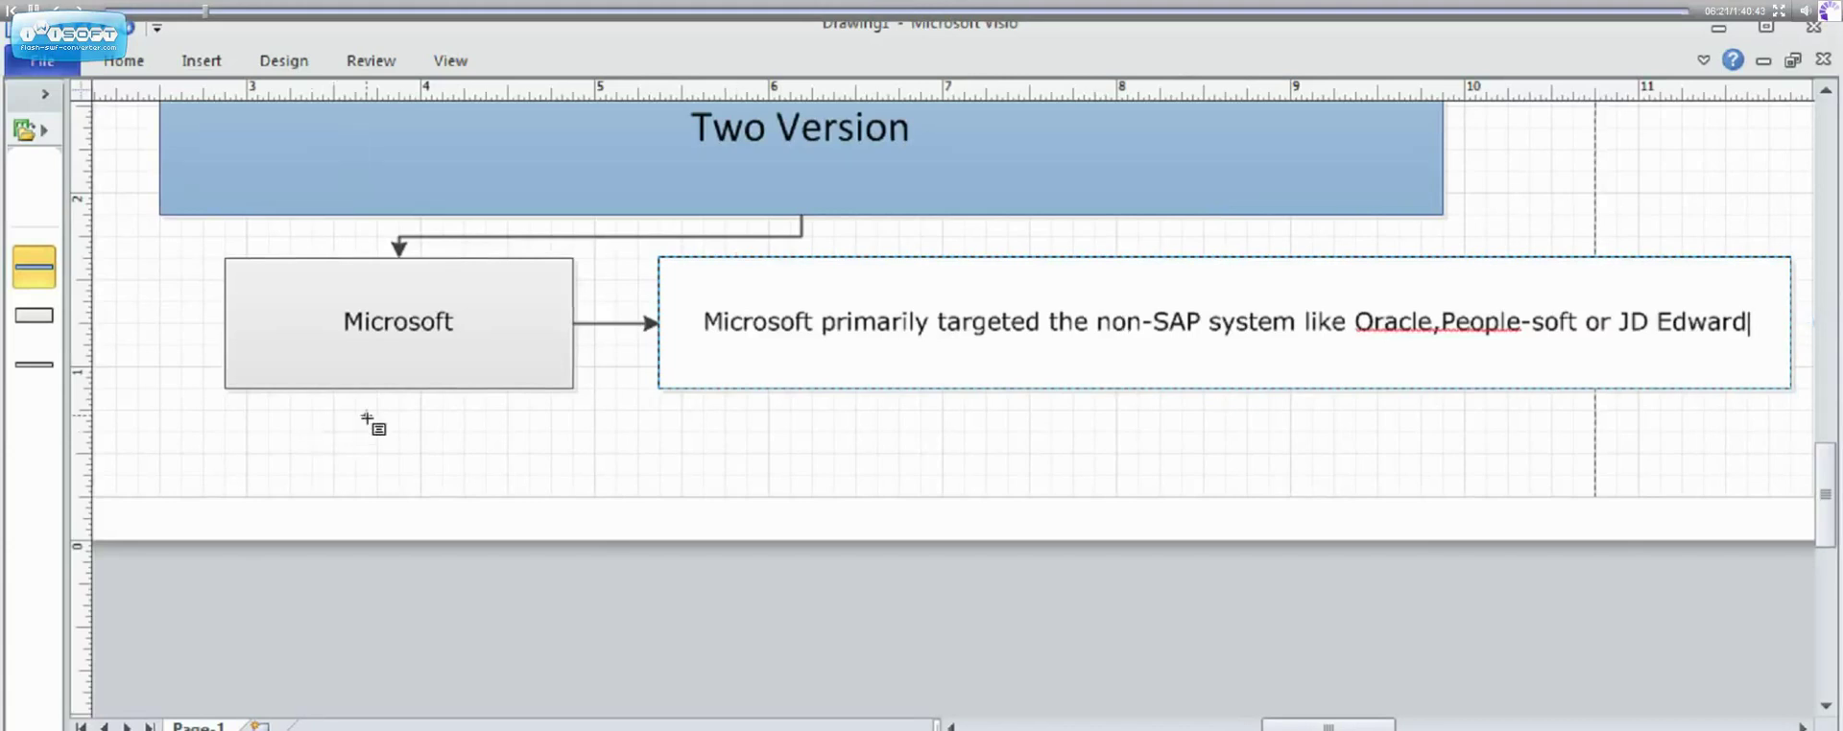
Add a small connected grey box below the Microsoft box
{"action": "left_click", "coordinate": [400, 270]}
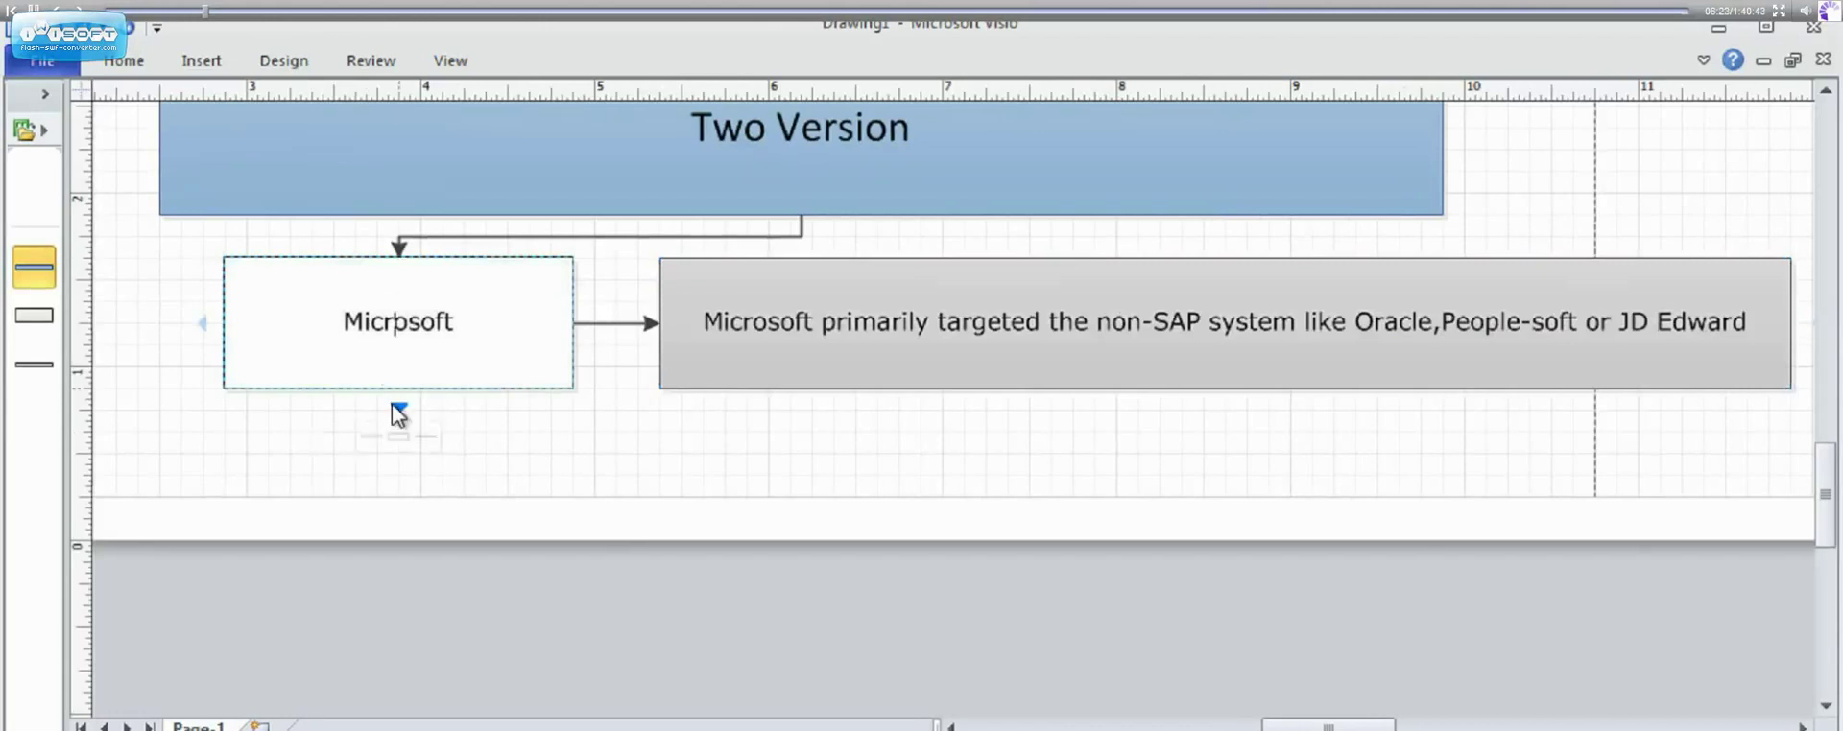
{"action": "mouse_move", "coordinate": [399, 411]}
{"action": "left_click", "coordinate": [400, 437]}
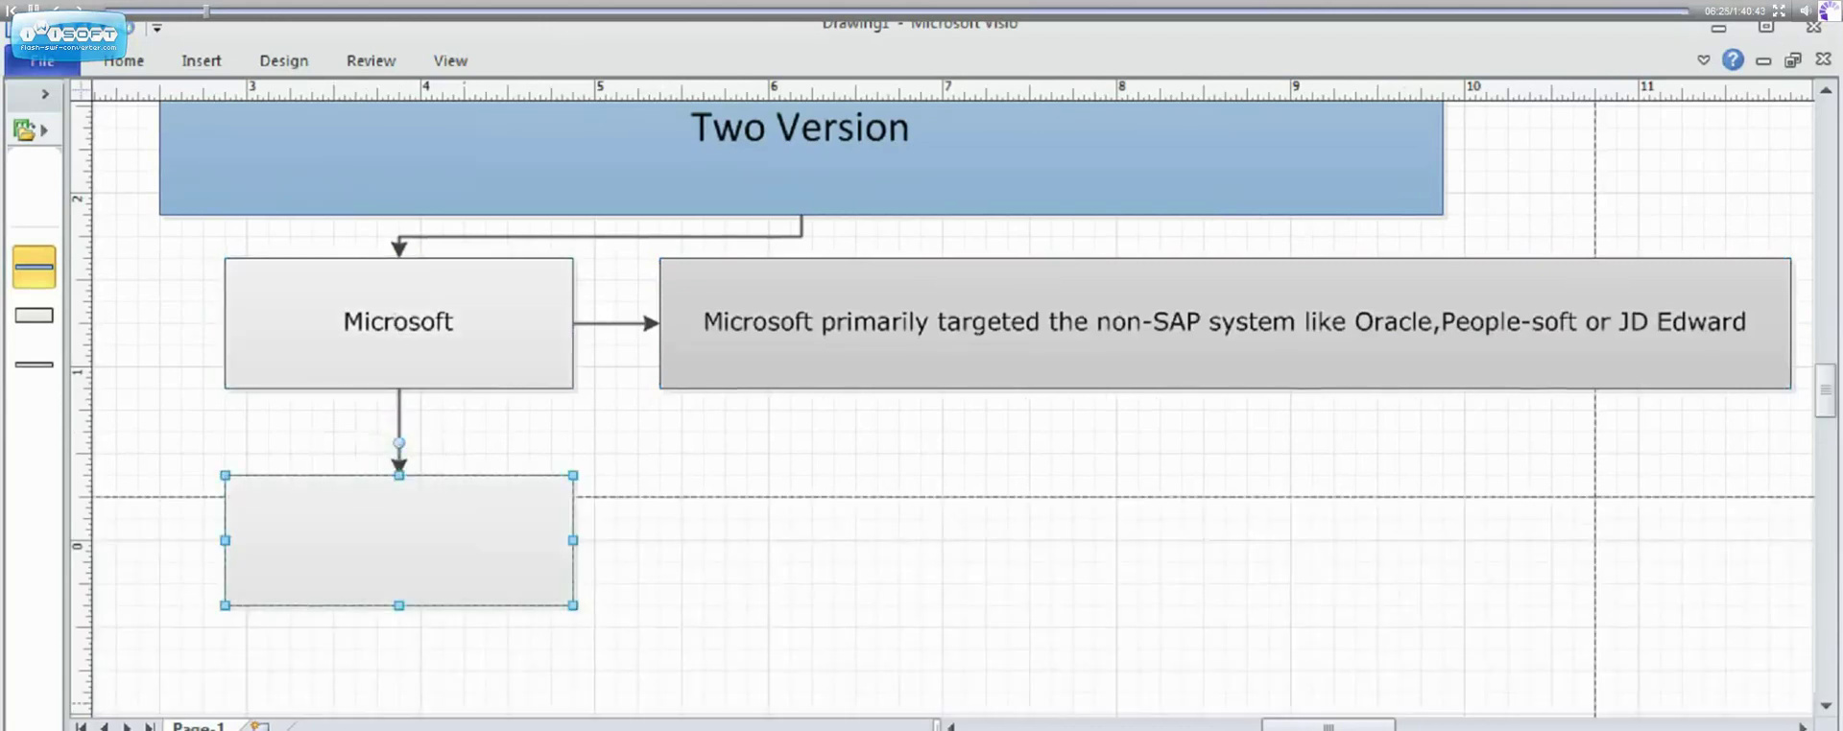
{"action": "left_click", "coordinate": [1826, 711]}
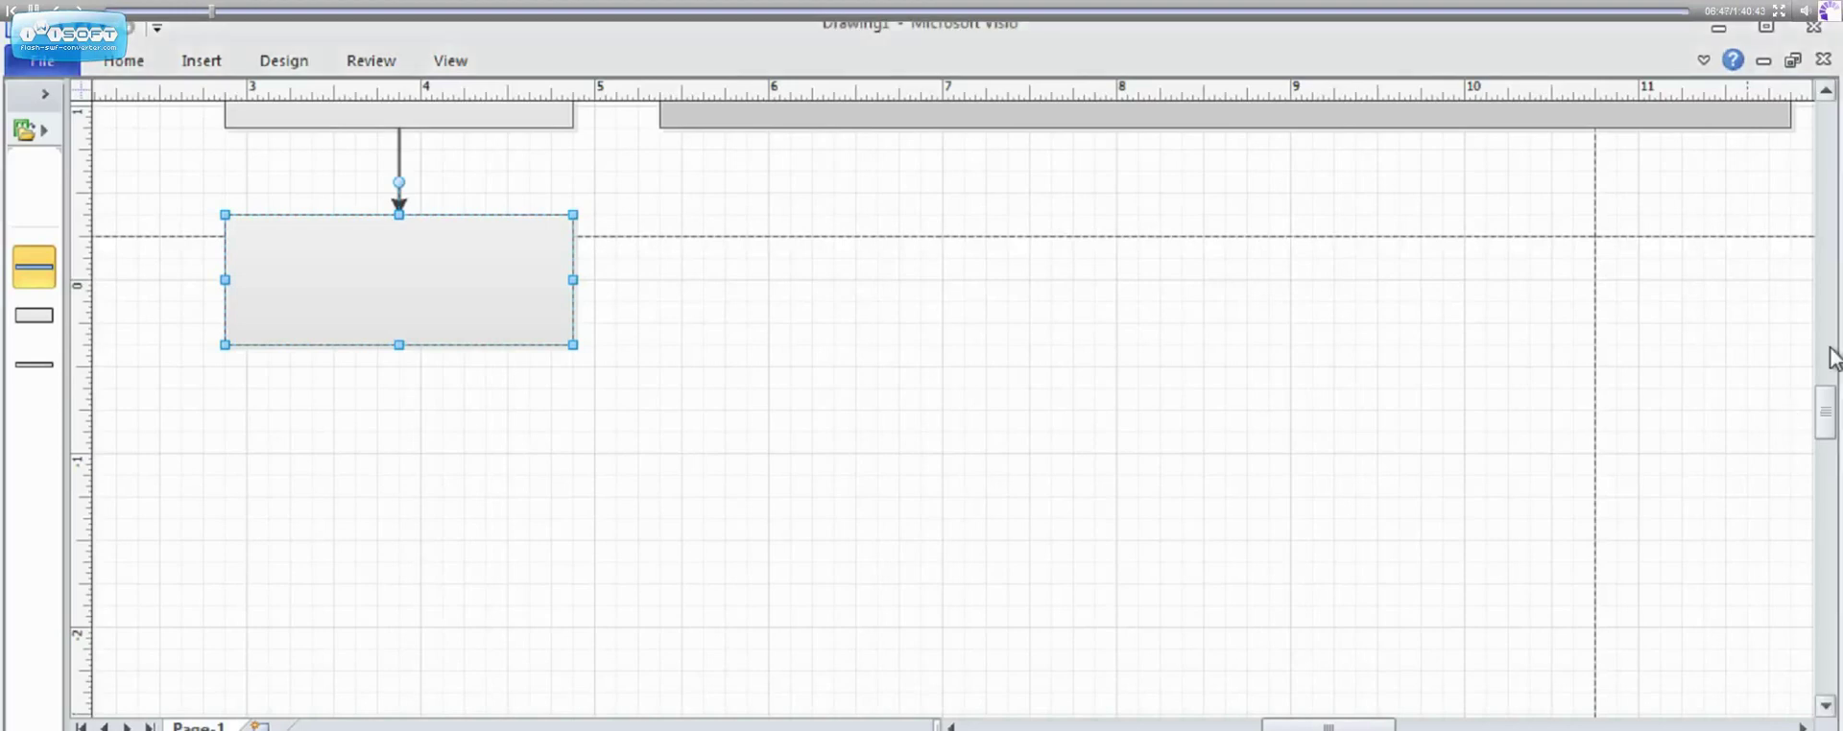
{"action": "scroll", "coordinate": [1814, 422], "scroll_direction": "up", "scroll_amount": 8}
{"action": "scroll", "coordinate": [1727, 384], "scroll_direction": "down", "scroll_amount": 4}
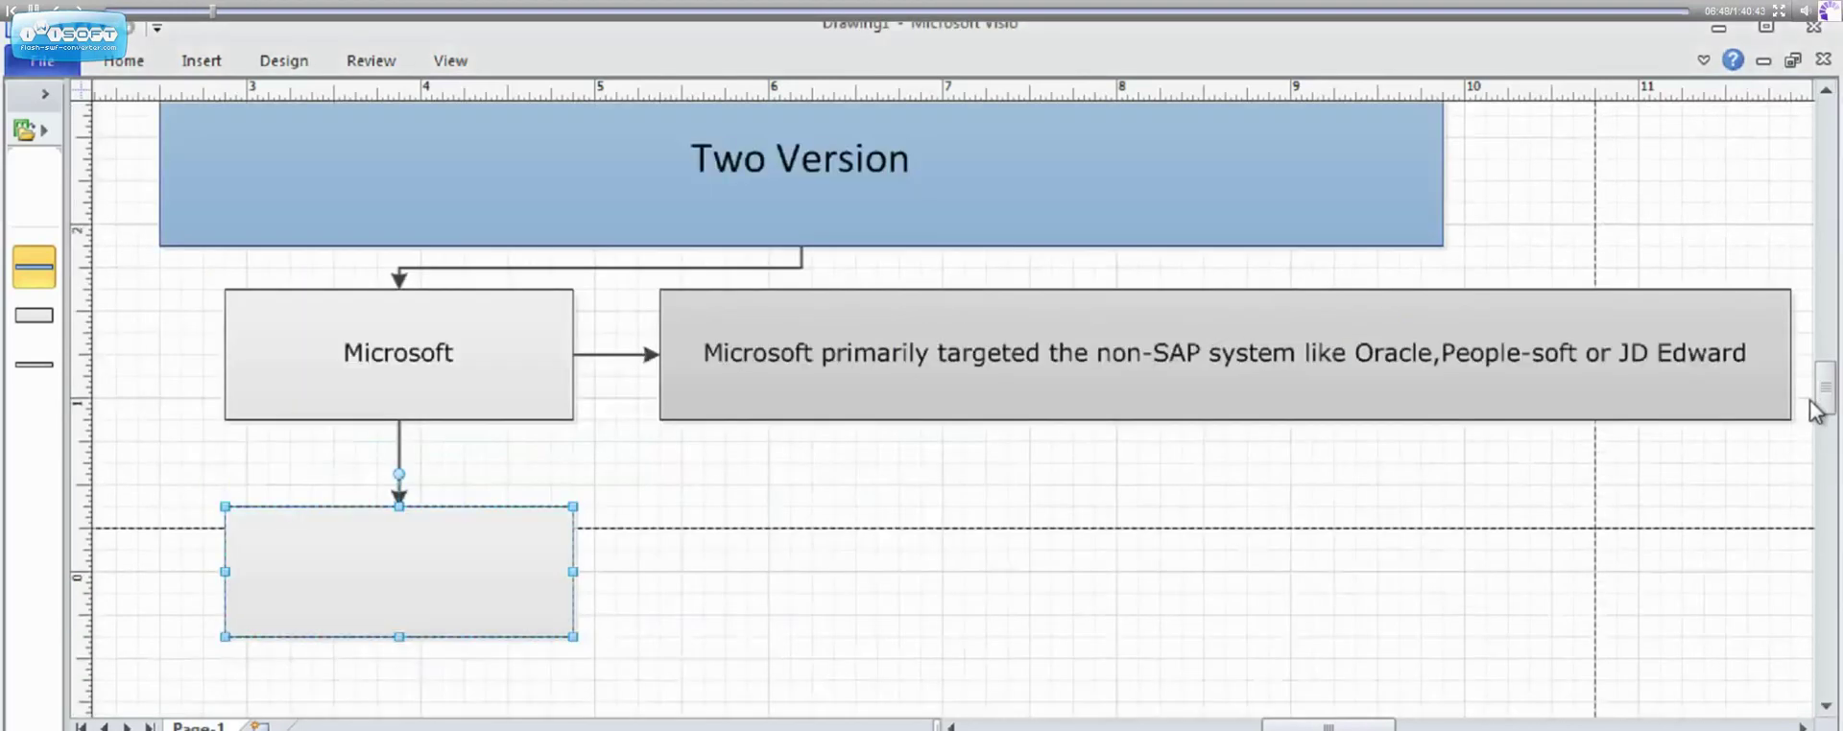
Add a second line reading ", Integrates with Office 2007 and SQL Server 2008" to the Microsoft description box
{"action": "double_click", "coordinate": [1727, 382]}
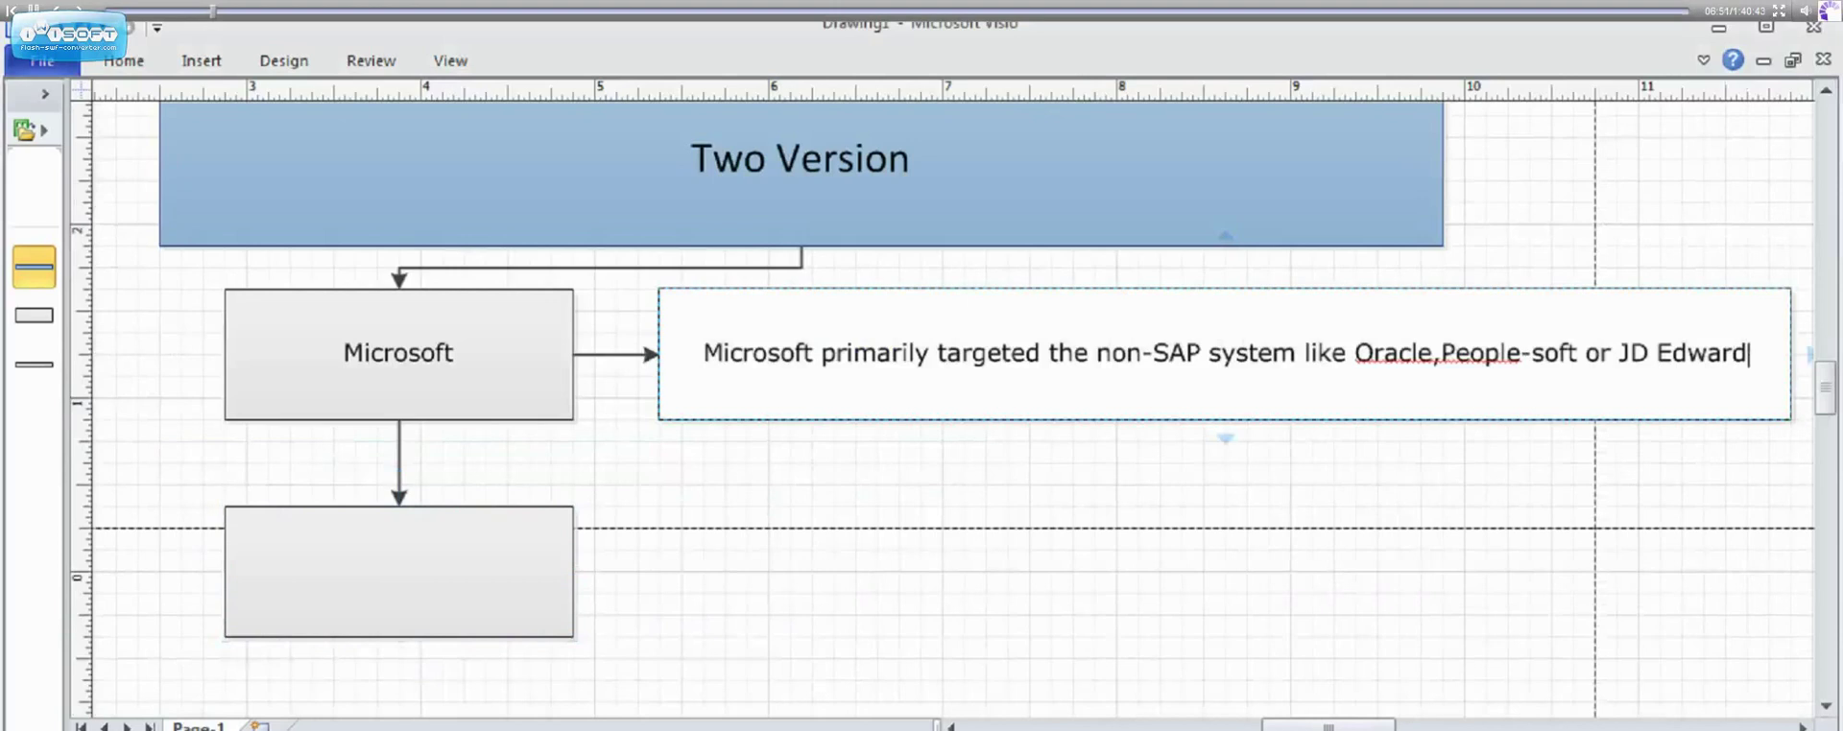
{"action": "key", "text": "Return"}
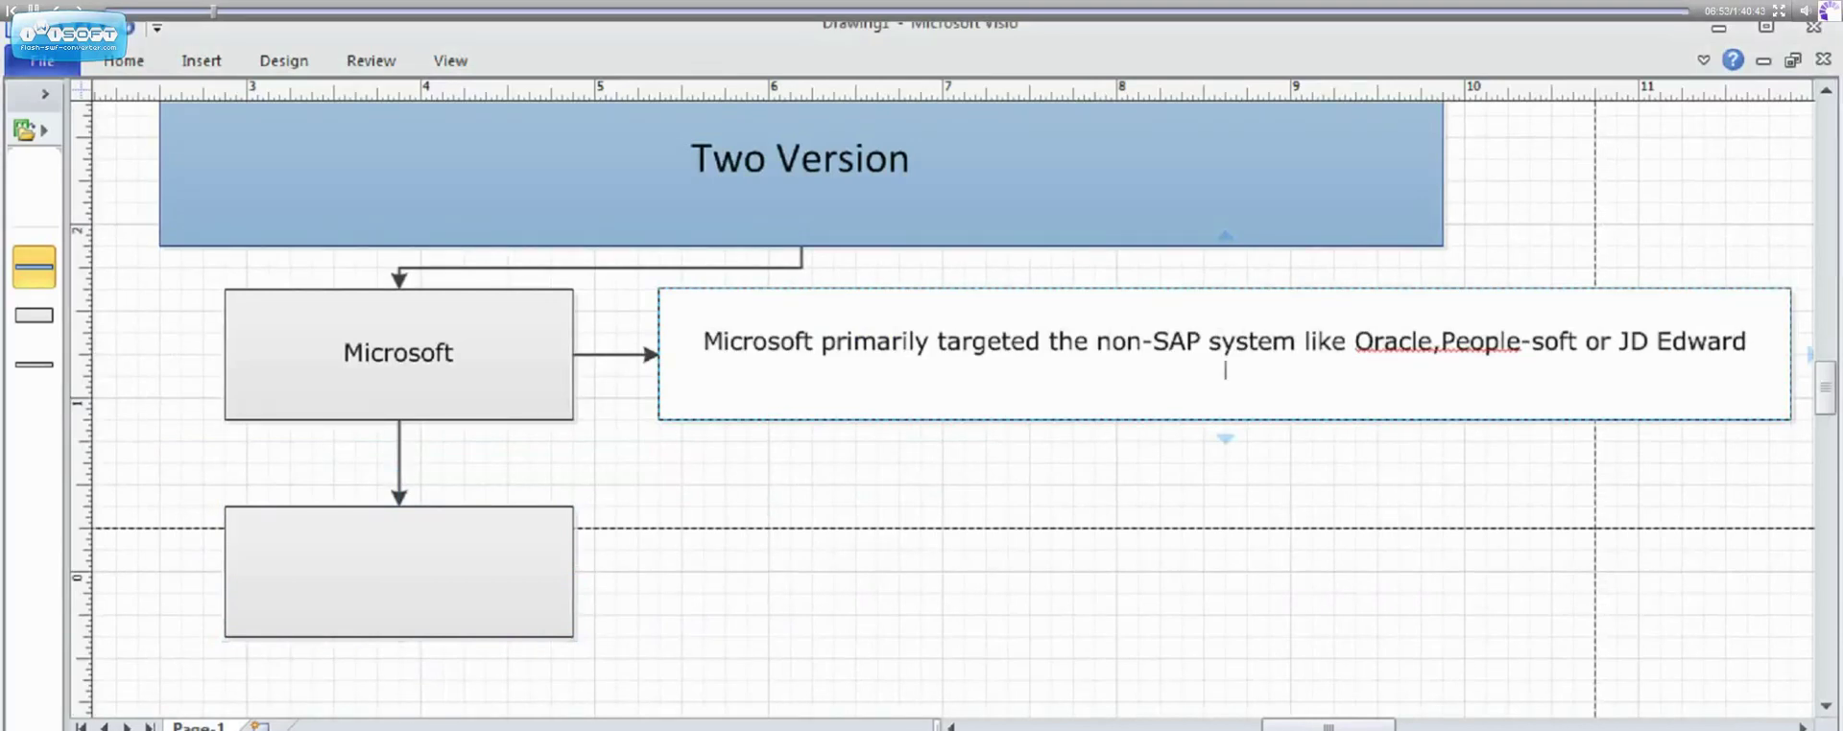
{"action": "type", "text": ", Integrates with Office 2007 and SQL Server 2008"}
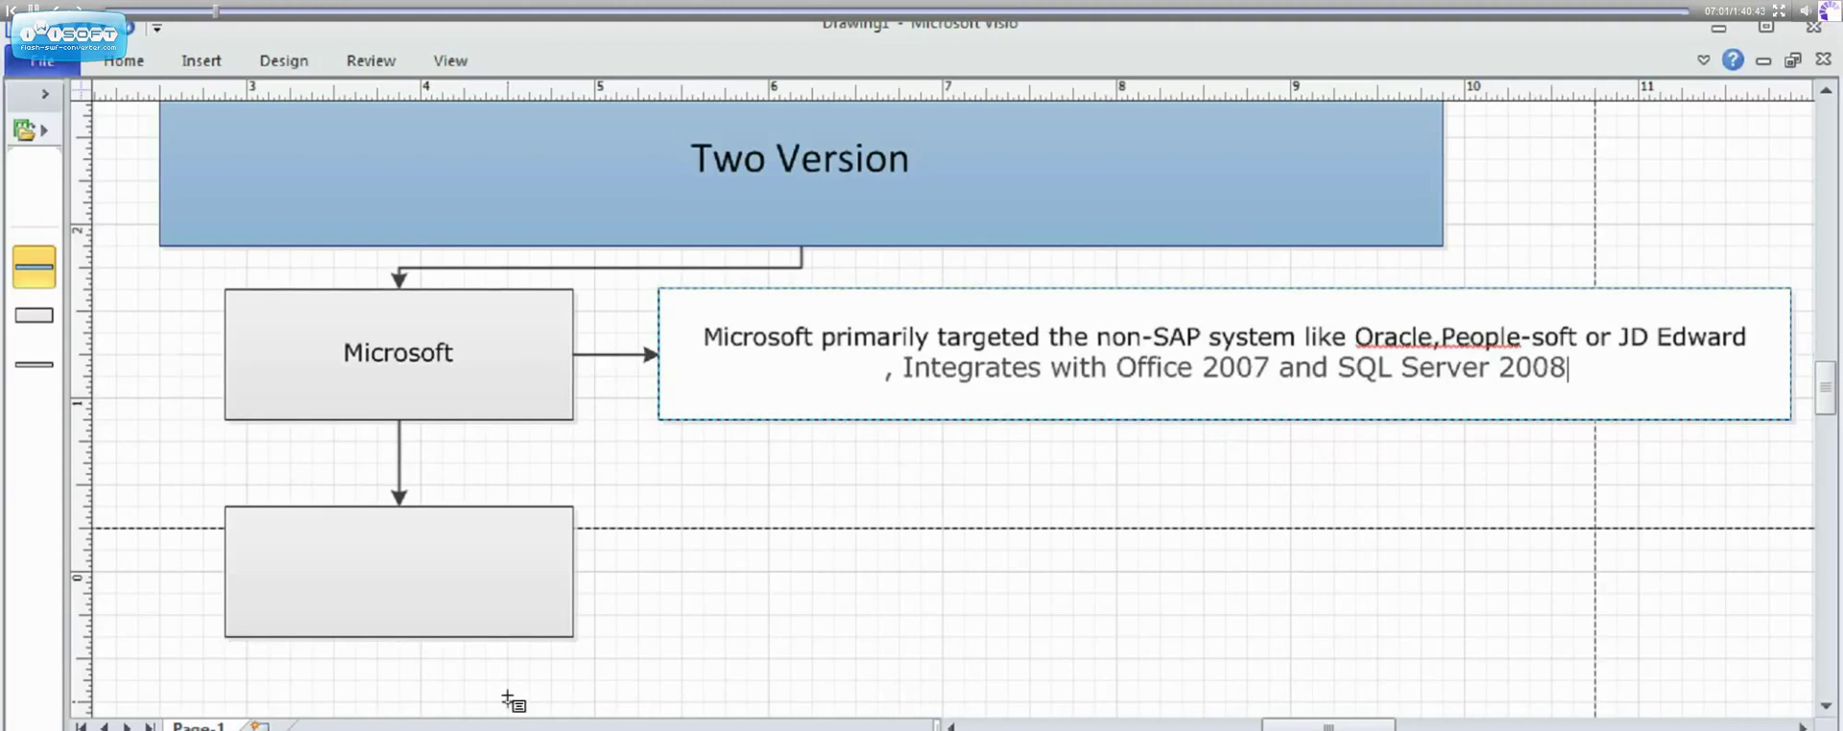
Add a wide connected grey box beside the empty box below Microsoft, and label the small box "SAP NetWeaver"
{"action": "double_click", "coordinate": [432, 508]}
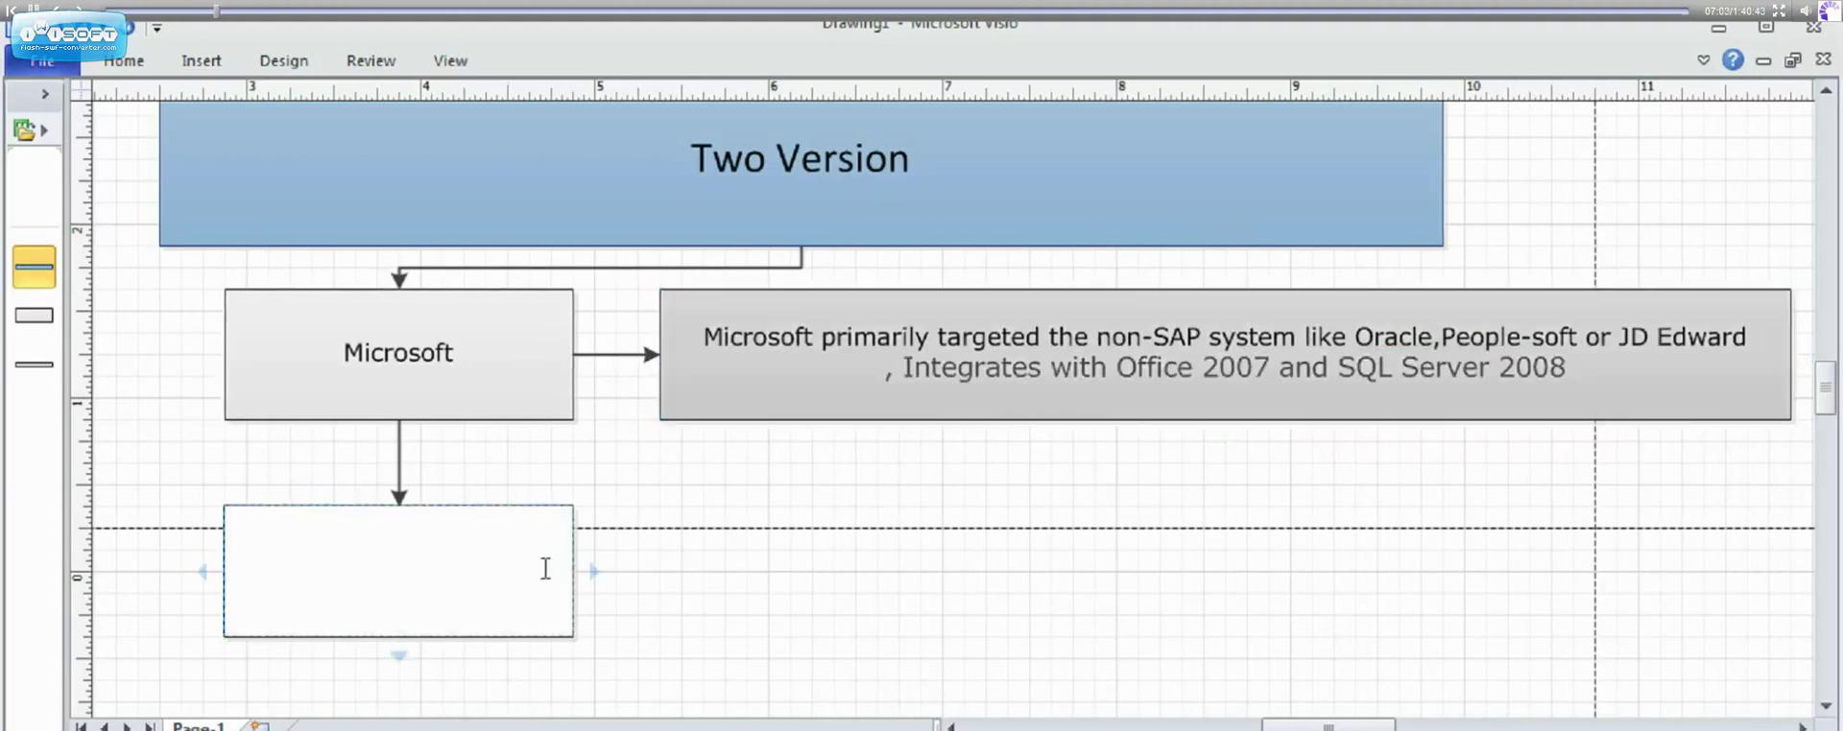
{"action": "mouse_move", "coordinate": [594, 573]}
{"action": "left_click", "coordinate": [622, 599]}
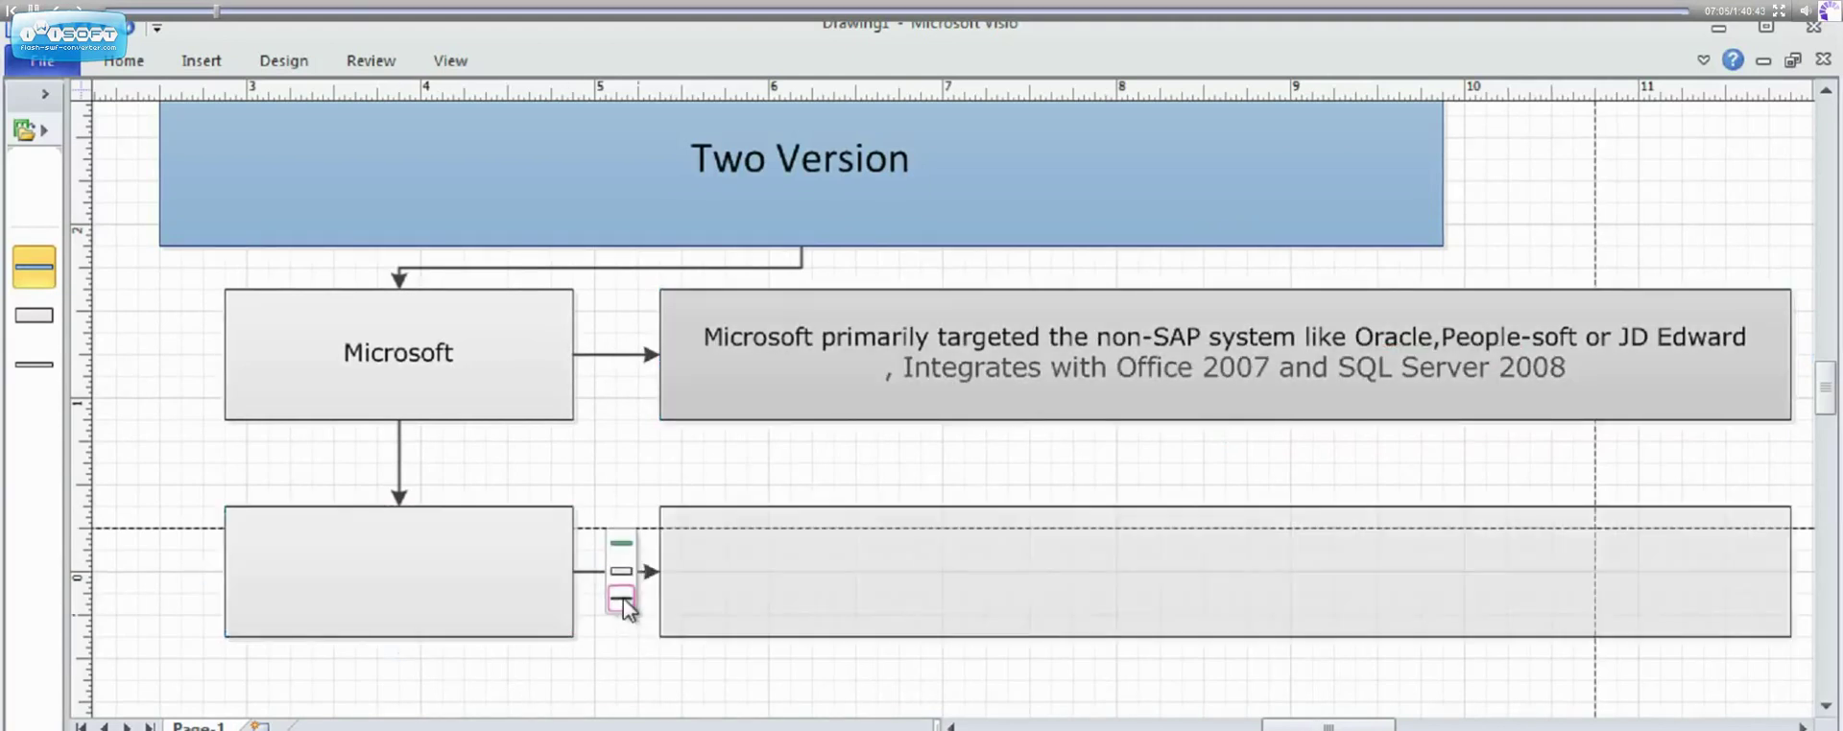
{"action": "left_click", "coordinate": [1826, 708]}
{"action": "left_click", "coordinate": [1827, 707]}
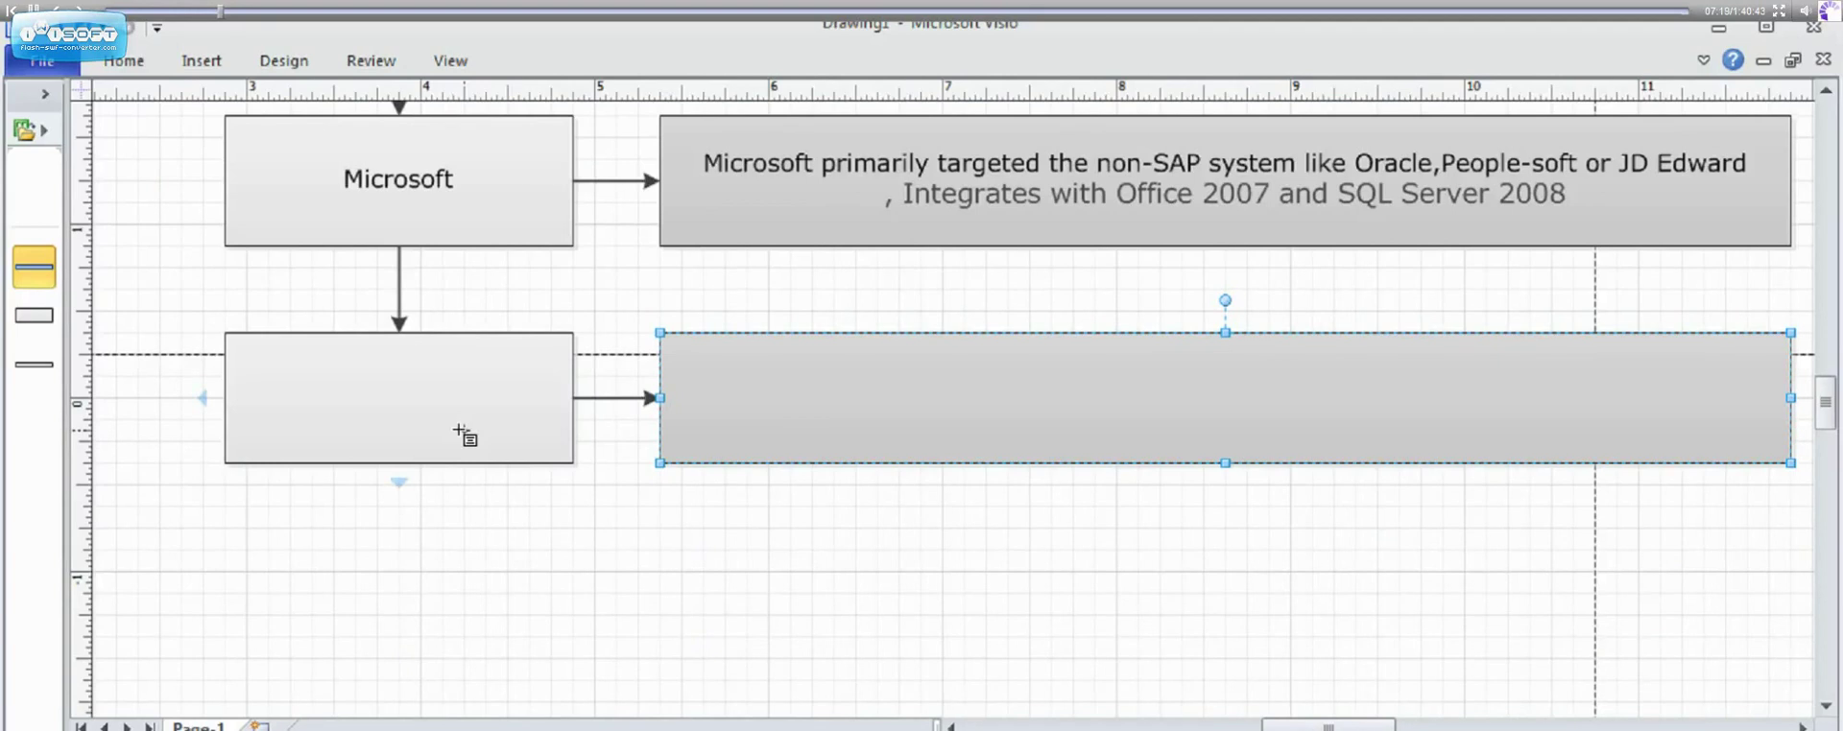
{"action": "double_click", "coordinate": [424, 420]}
{"action": "type", "text": "SAP NetWeaver"}
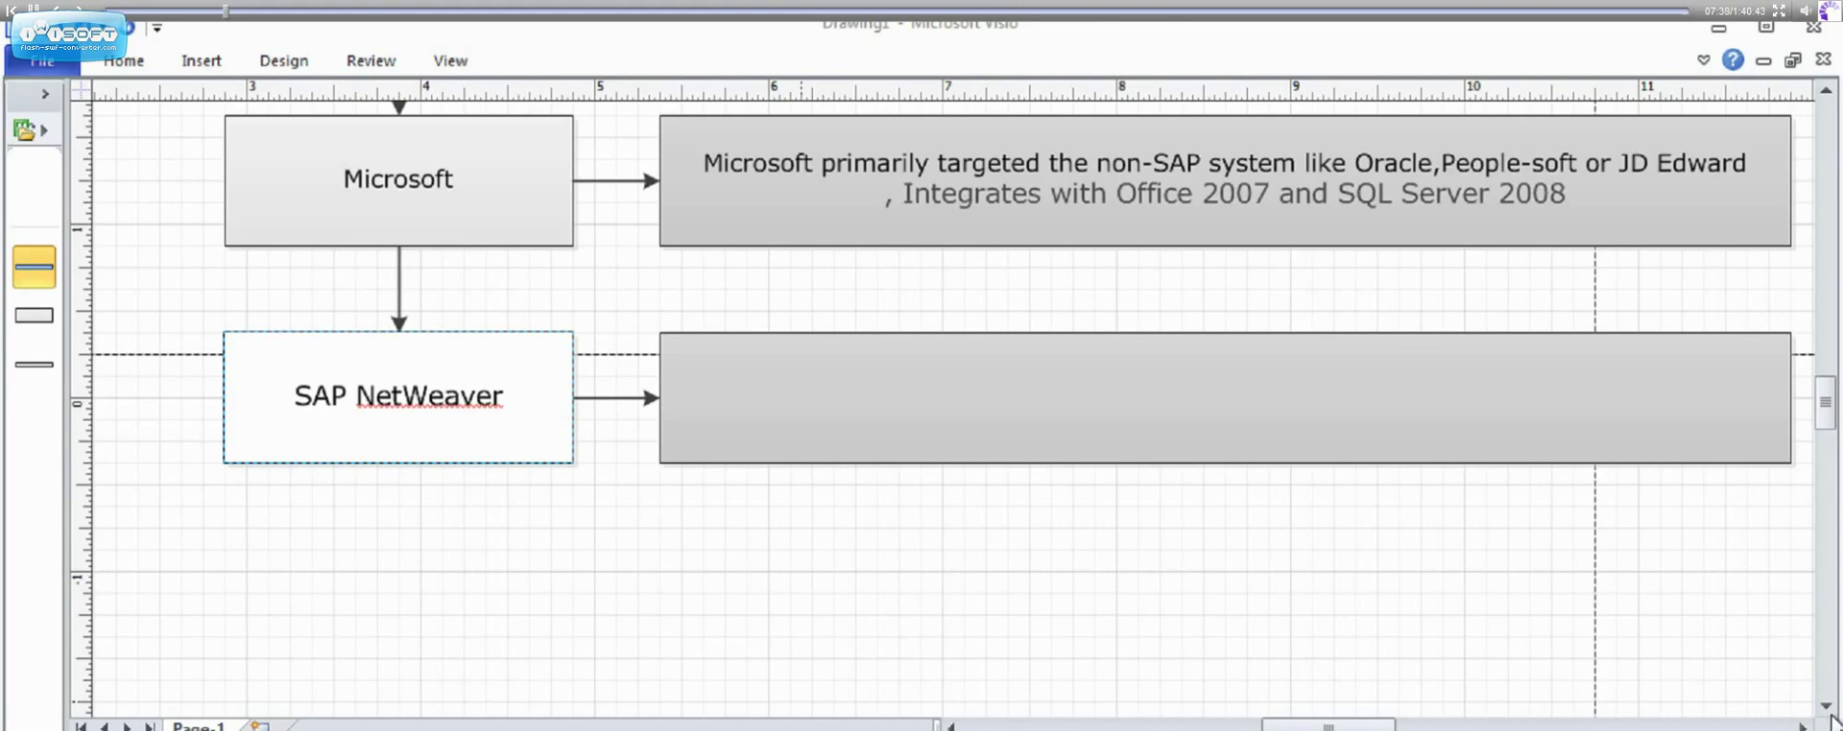
{"action": "scroll", "coordinate": [1830, 718], "scroll_direction": "down", "scroll_amount": 1}
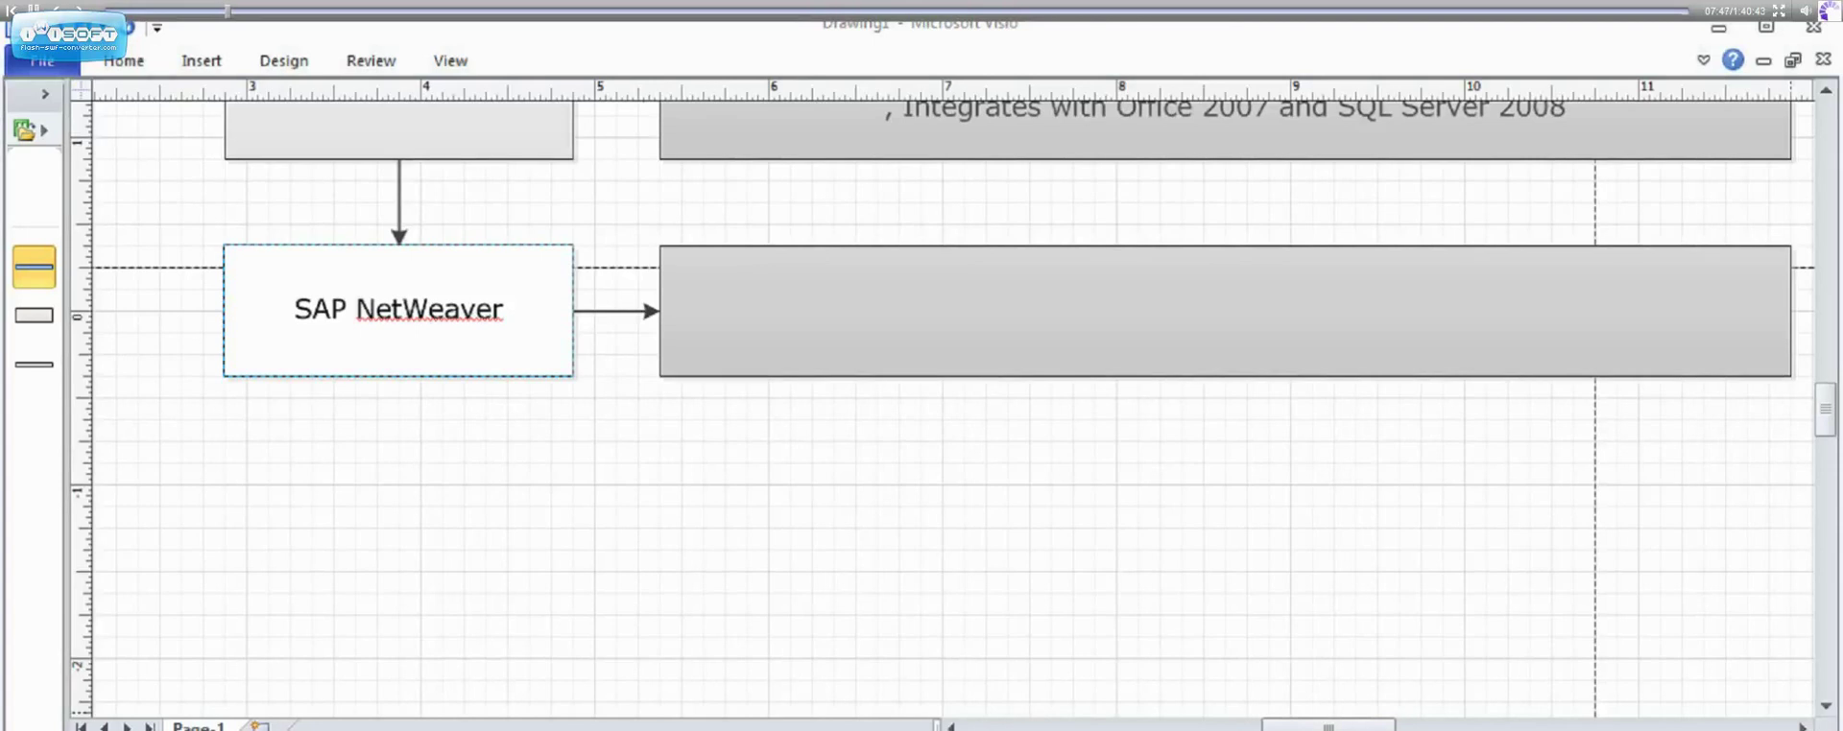
Label the wide box beside SAP NetWeaver "SAP's NetWeaver enables collaborative business." and start a new line under the text
{"action": "mouse_move", "coordinate": [881, 301]}
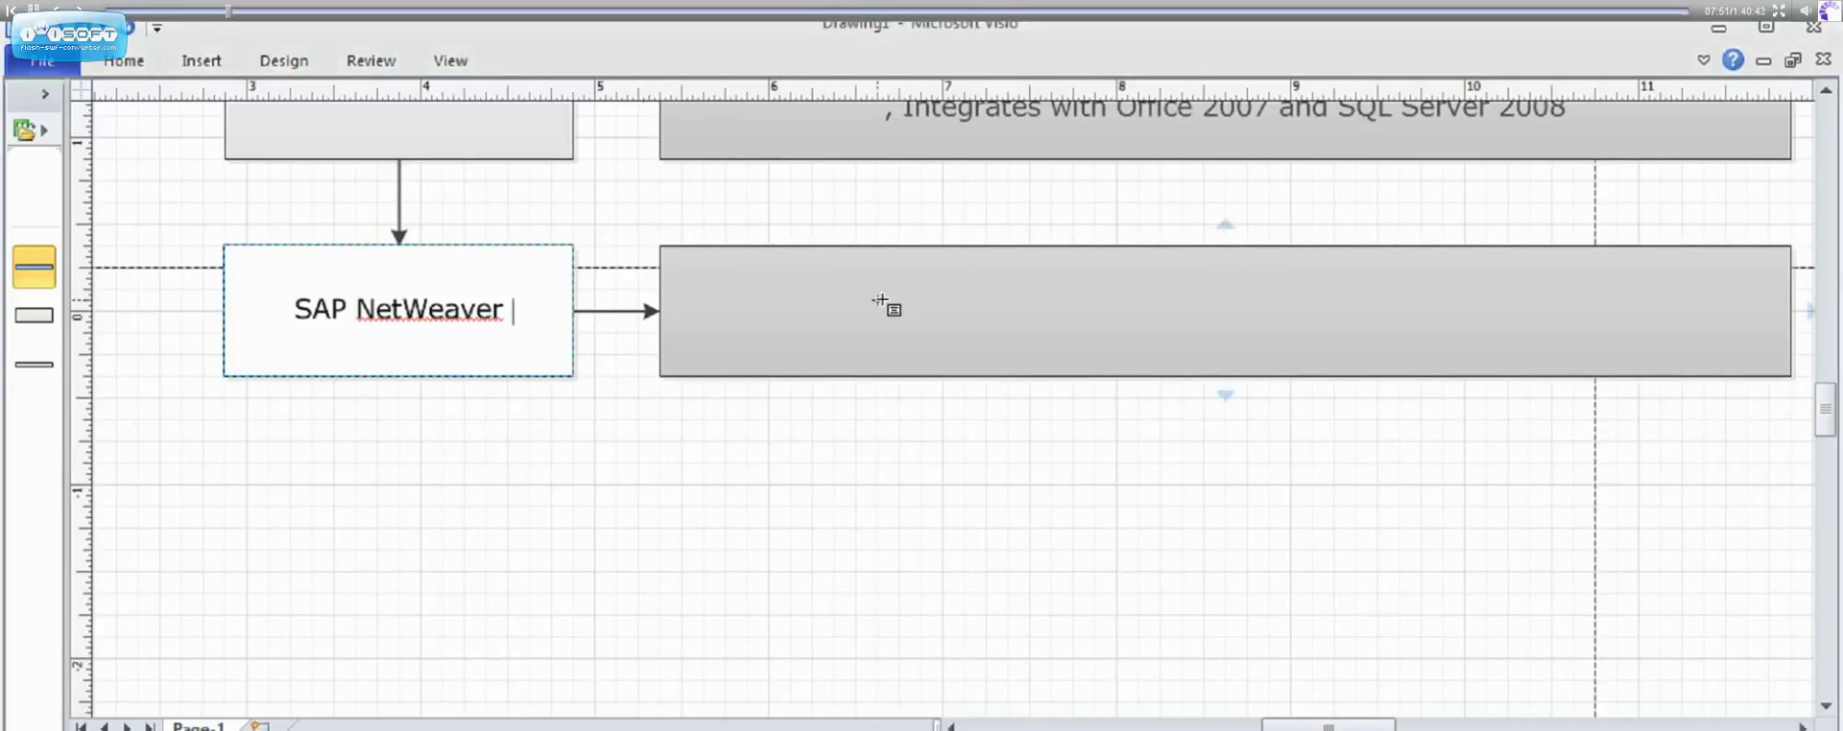
{"action": "double_click", "coordinate": [1104, 315]}
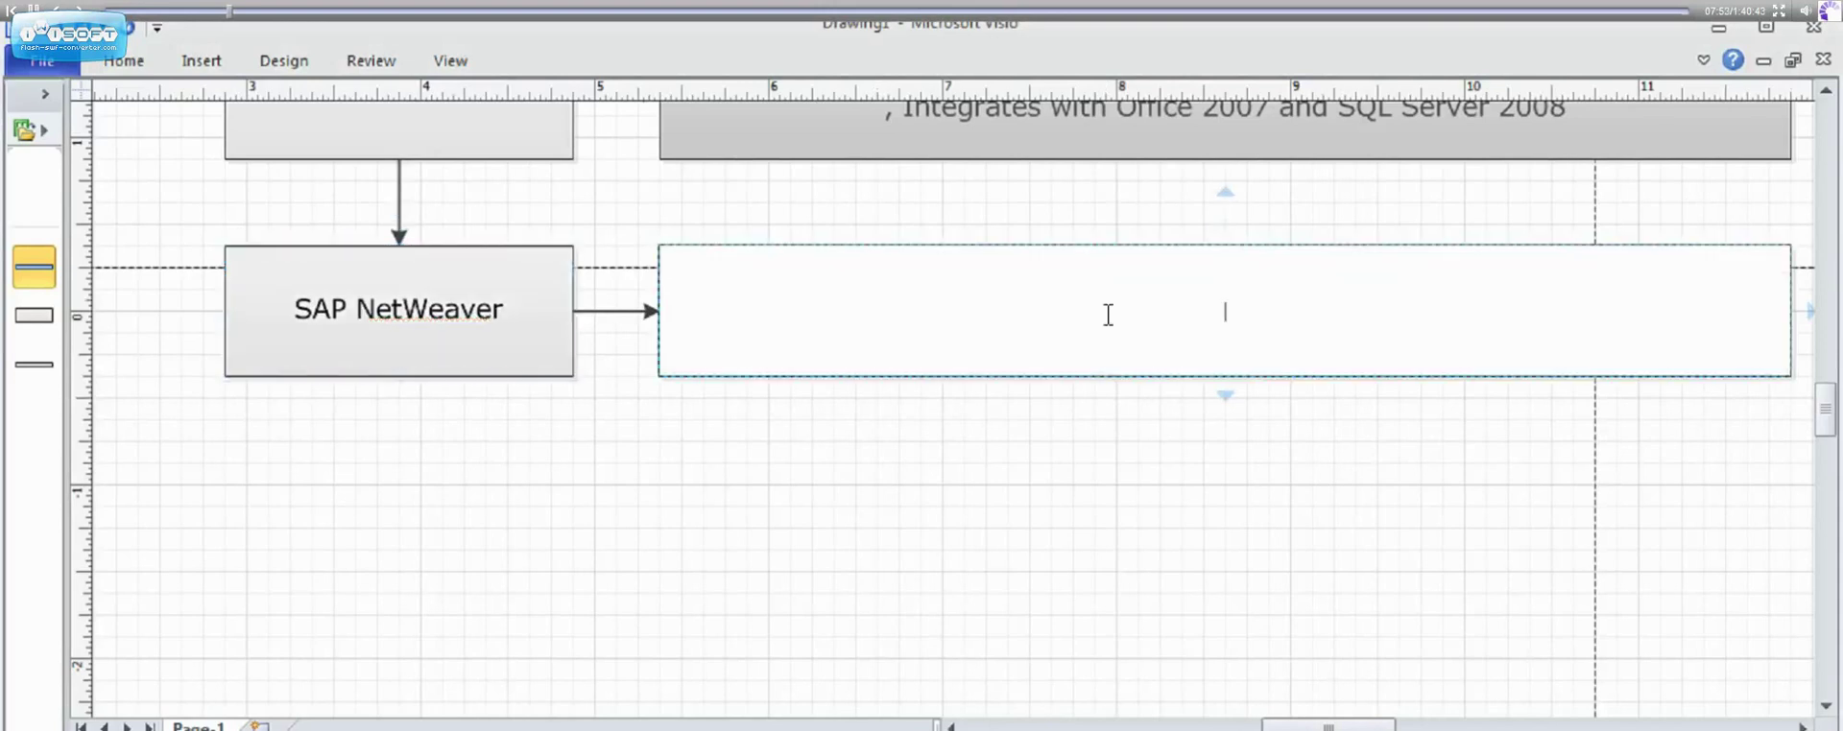
{"action": "type", "text": "SAP's NetWeaver enables collaborative business"}
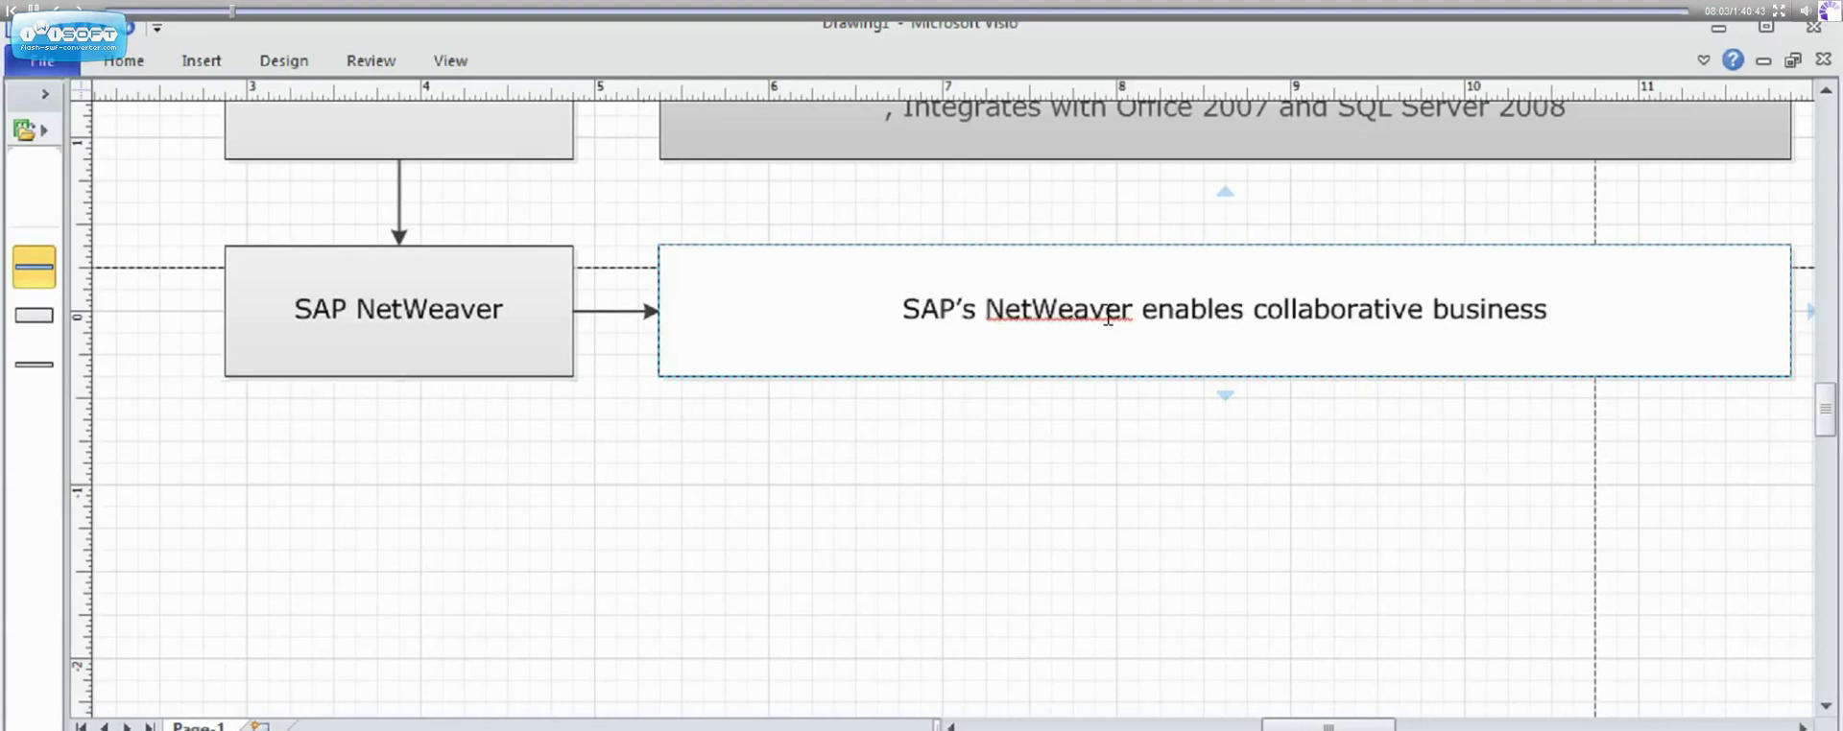
{"action": "type", "text": "."}
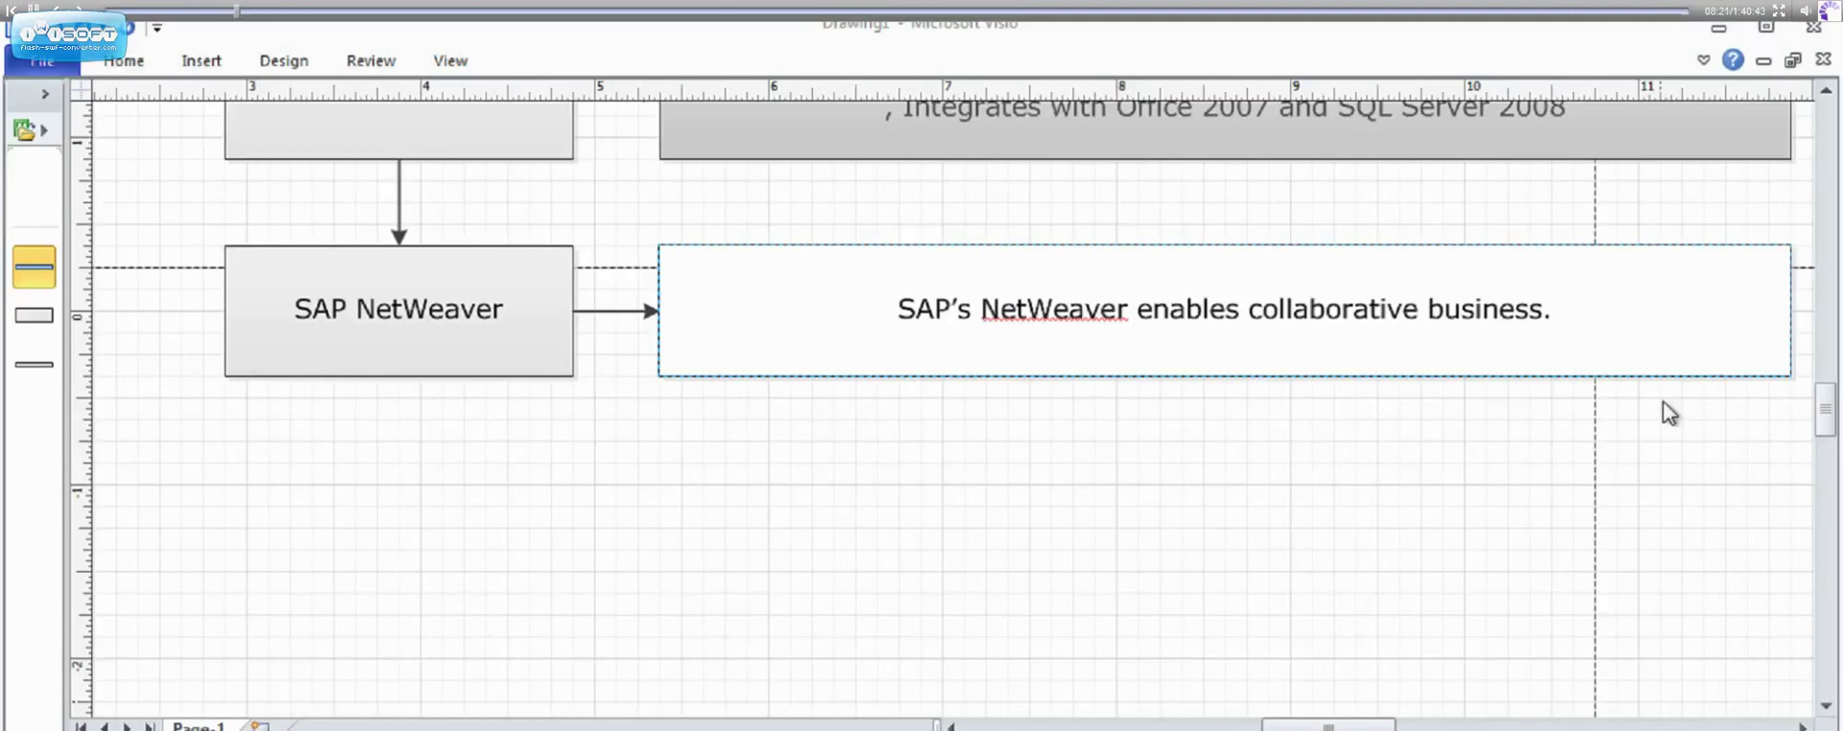
{"action": "left_click", "coordinate": [1570, 320]}
{"action": "key", "text": "Return"}
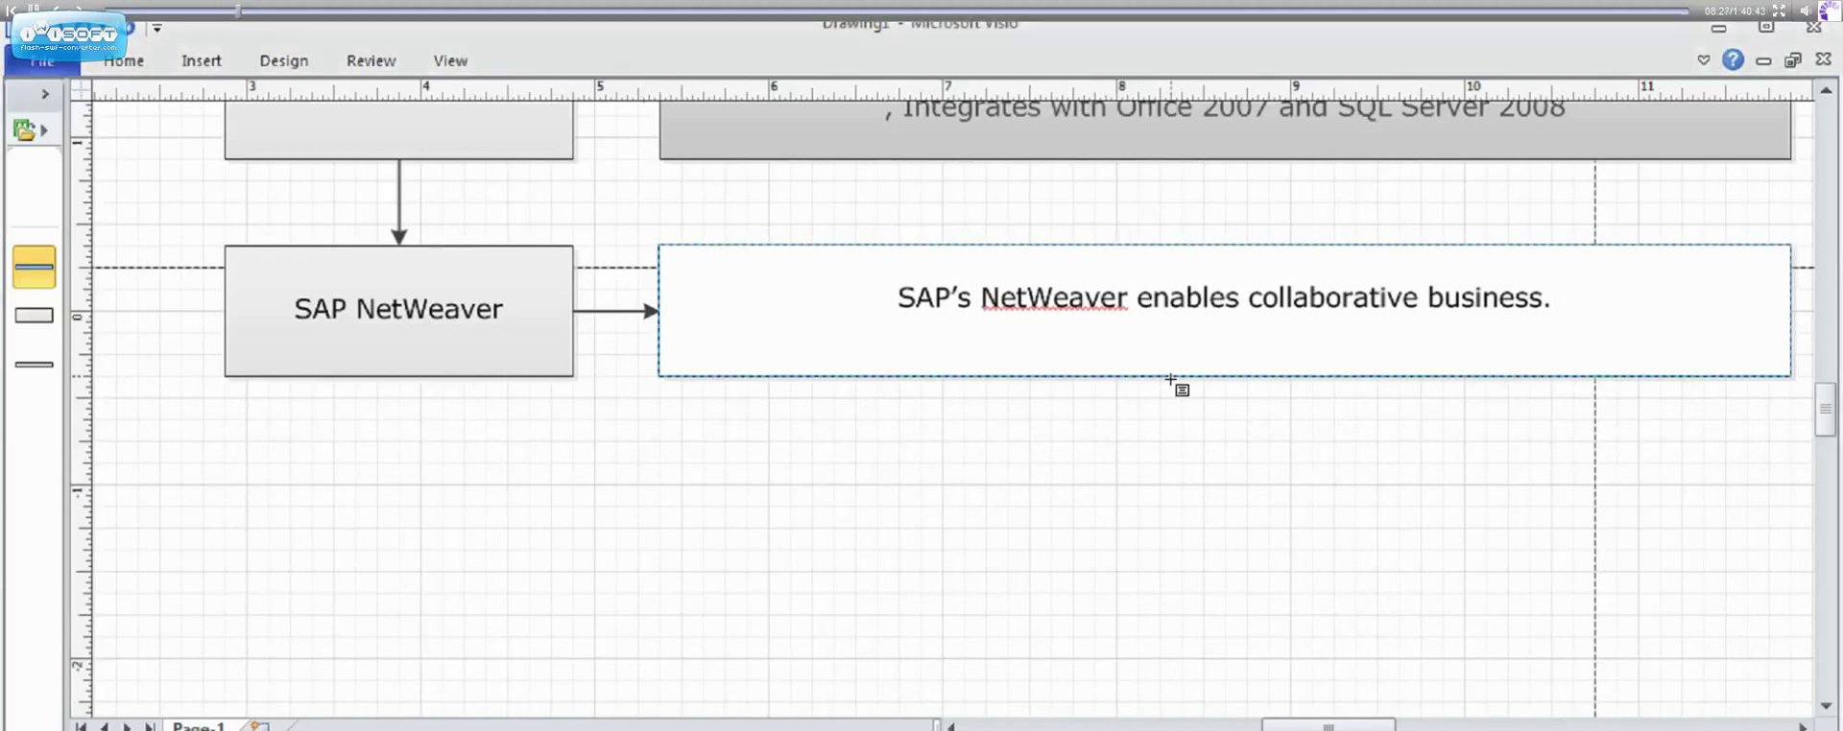
Add a small connected grey box below the SAP NetWeaver box and label it "Openness Extendibility"
{"action": "left_click", "coordinate": [409, 272]}
{"action": "left_click", "coordinate": [409, 271]}
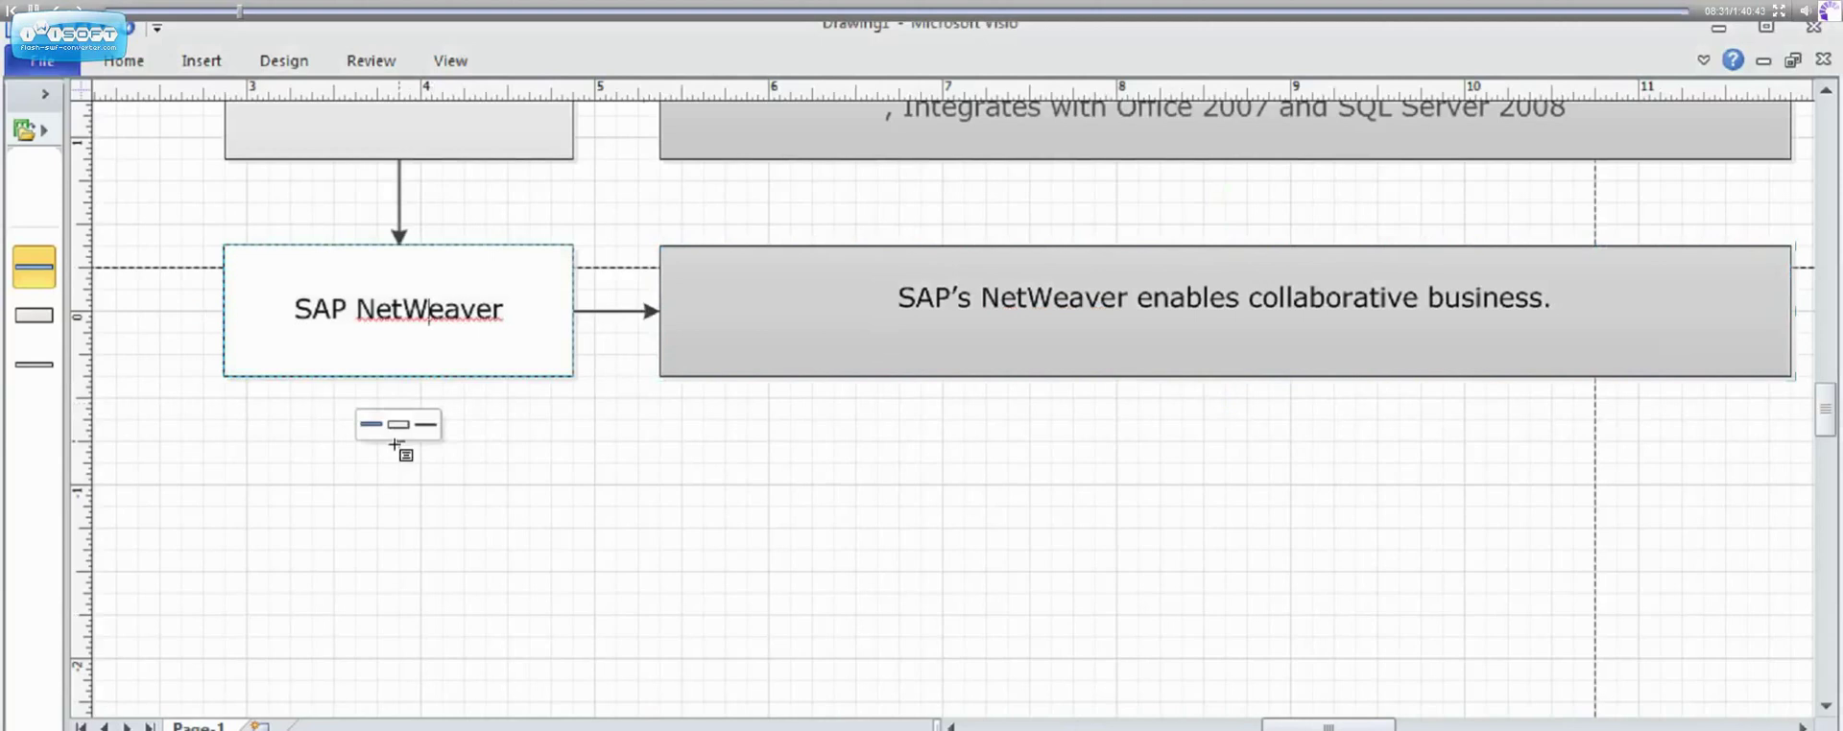
{"action": "left_click", "coordinate": [399, 425]}
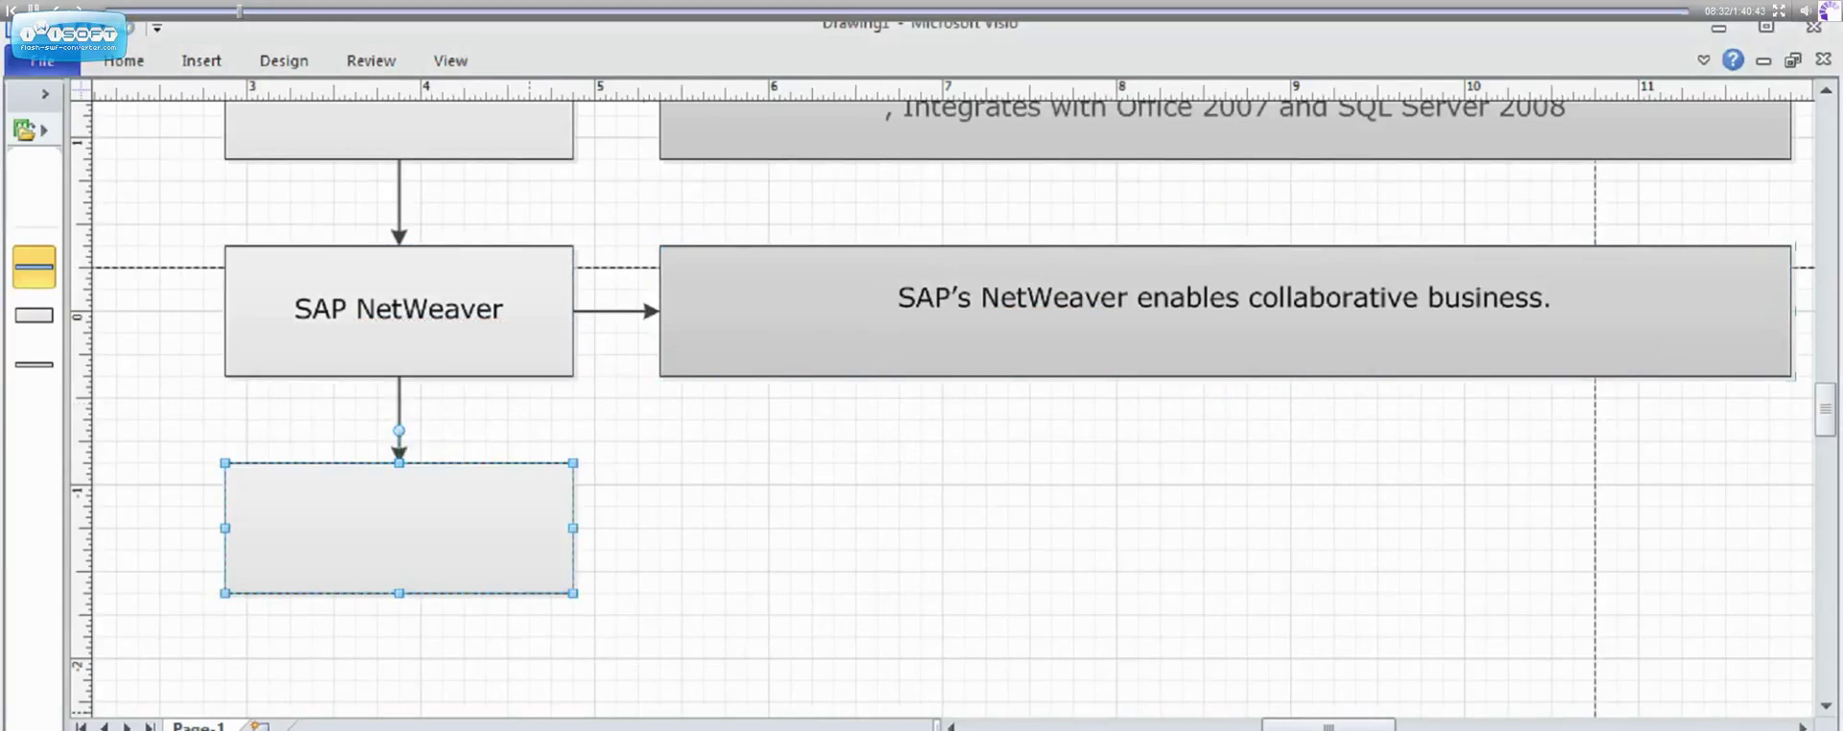
{"action": "double_click", "coordinate": [462, 541]}
{"action": "type", "text": "Openness Extendibility"}
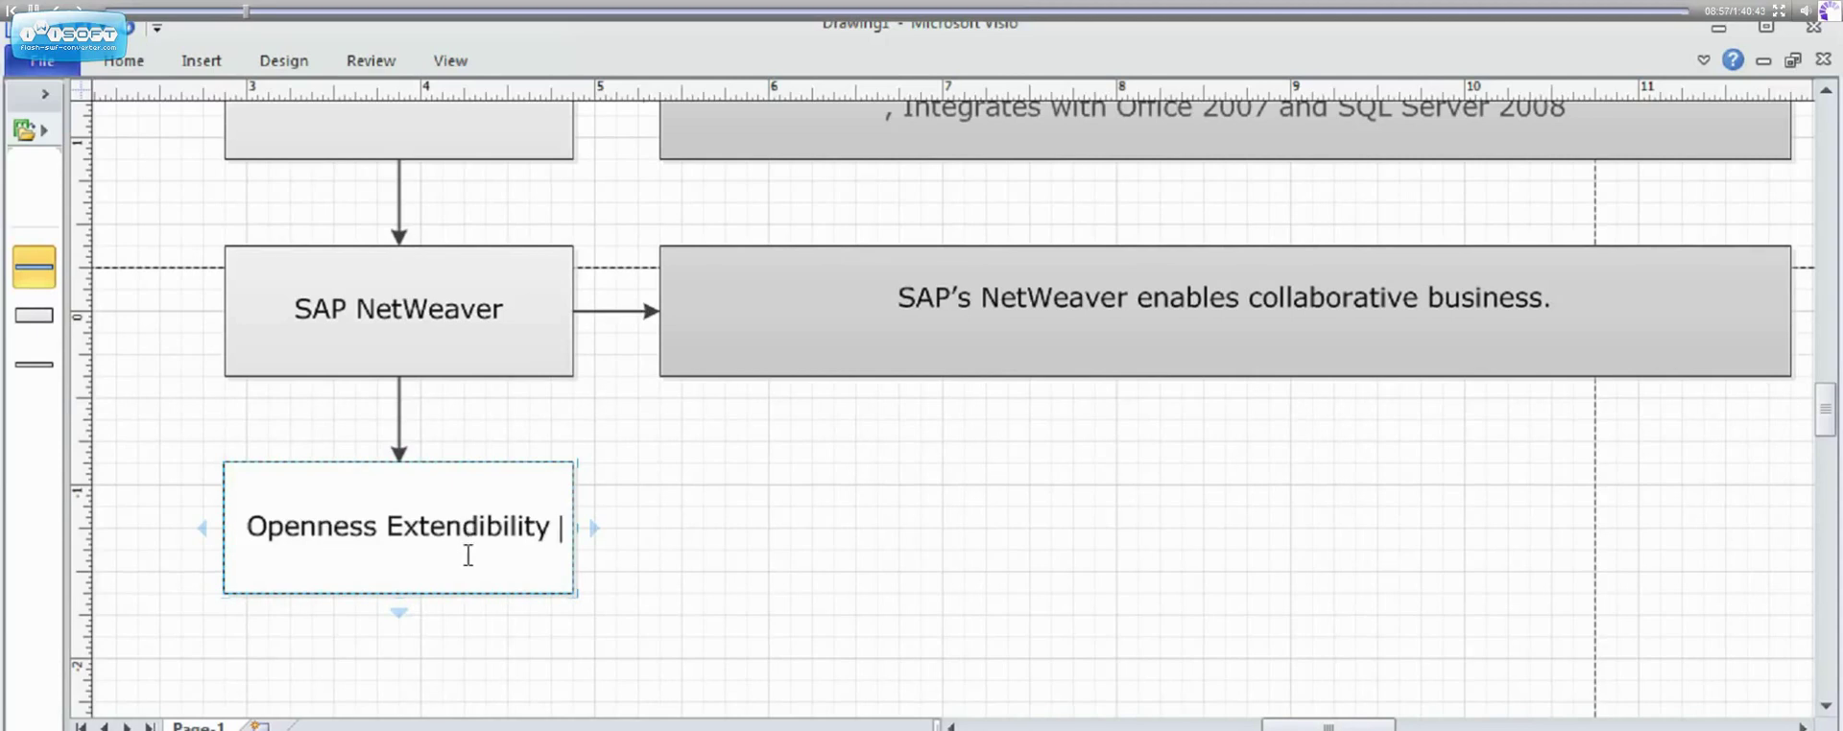
{"action": "left_click", "coordinate": [461, 475]}
{"action": "left_click", "coordinate": [621, 527]}
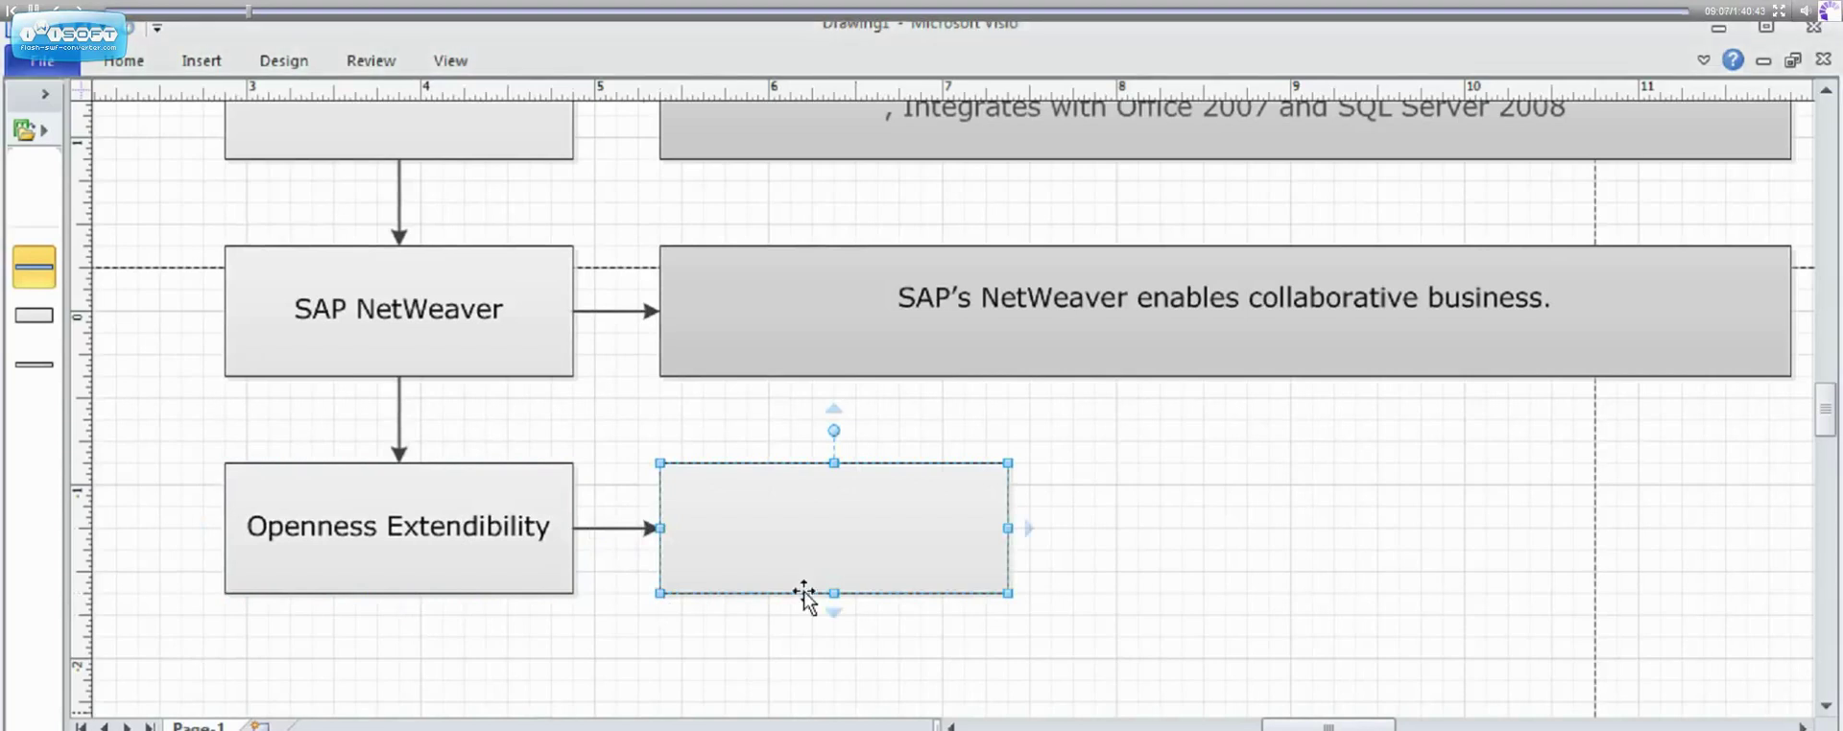
{"action": "key", "text": "ctrl+z"}
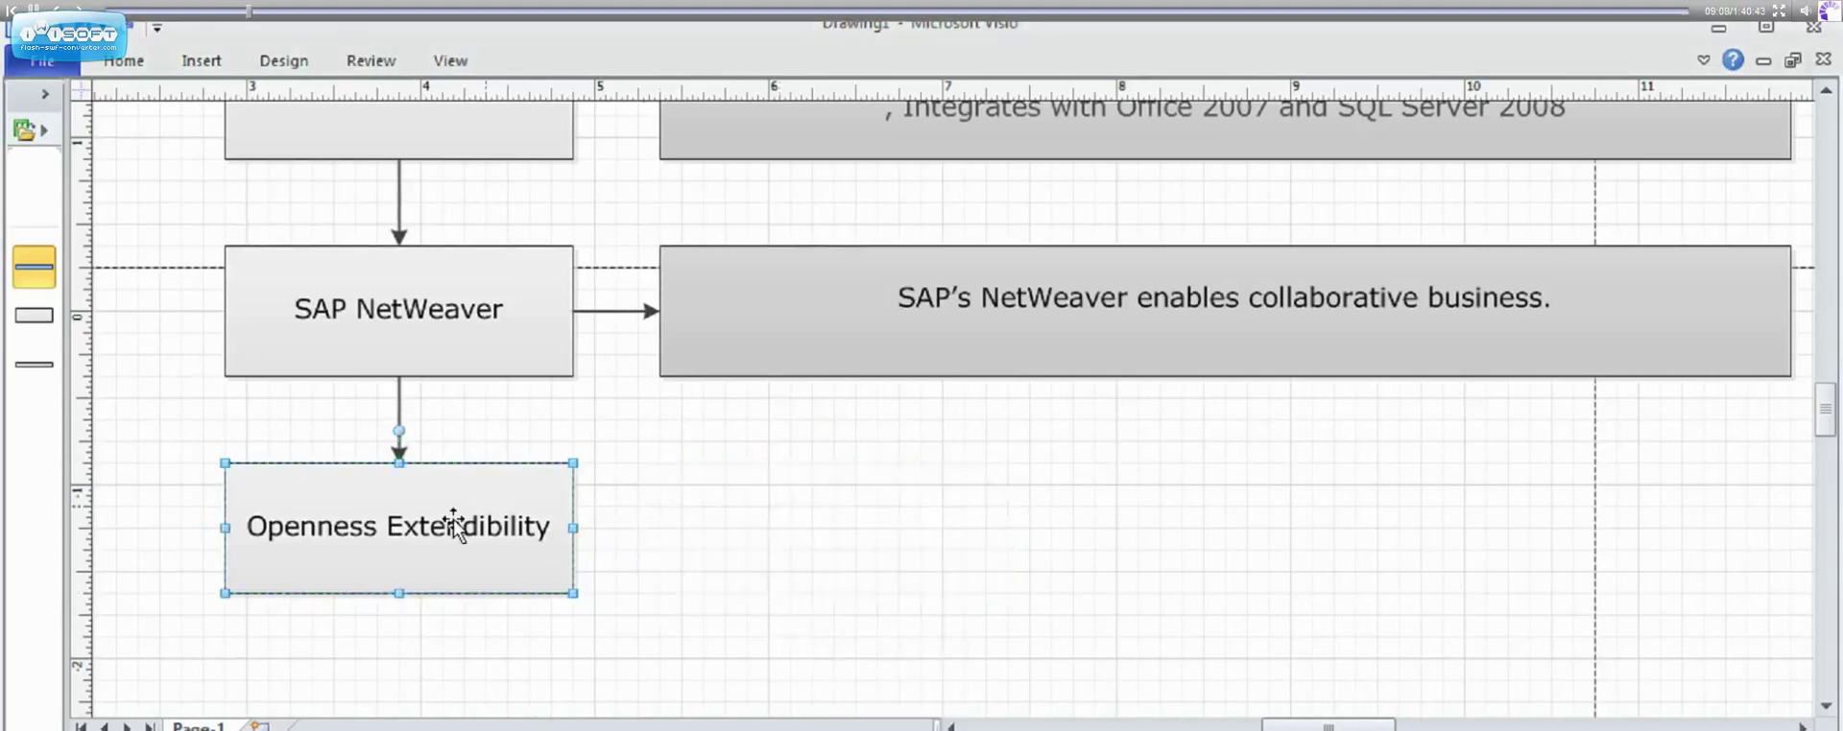
Add a wide connected grey box beside Openness Extendibility and label it "Entirely based on Open technologies and standard"
{"action": "mouse_move", "coordinate": [594, 528]}
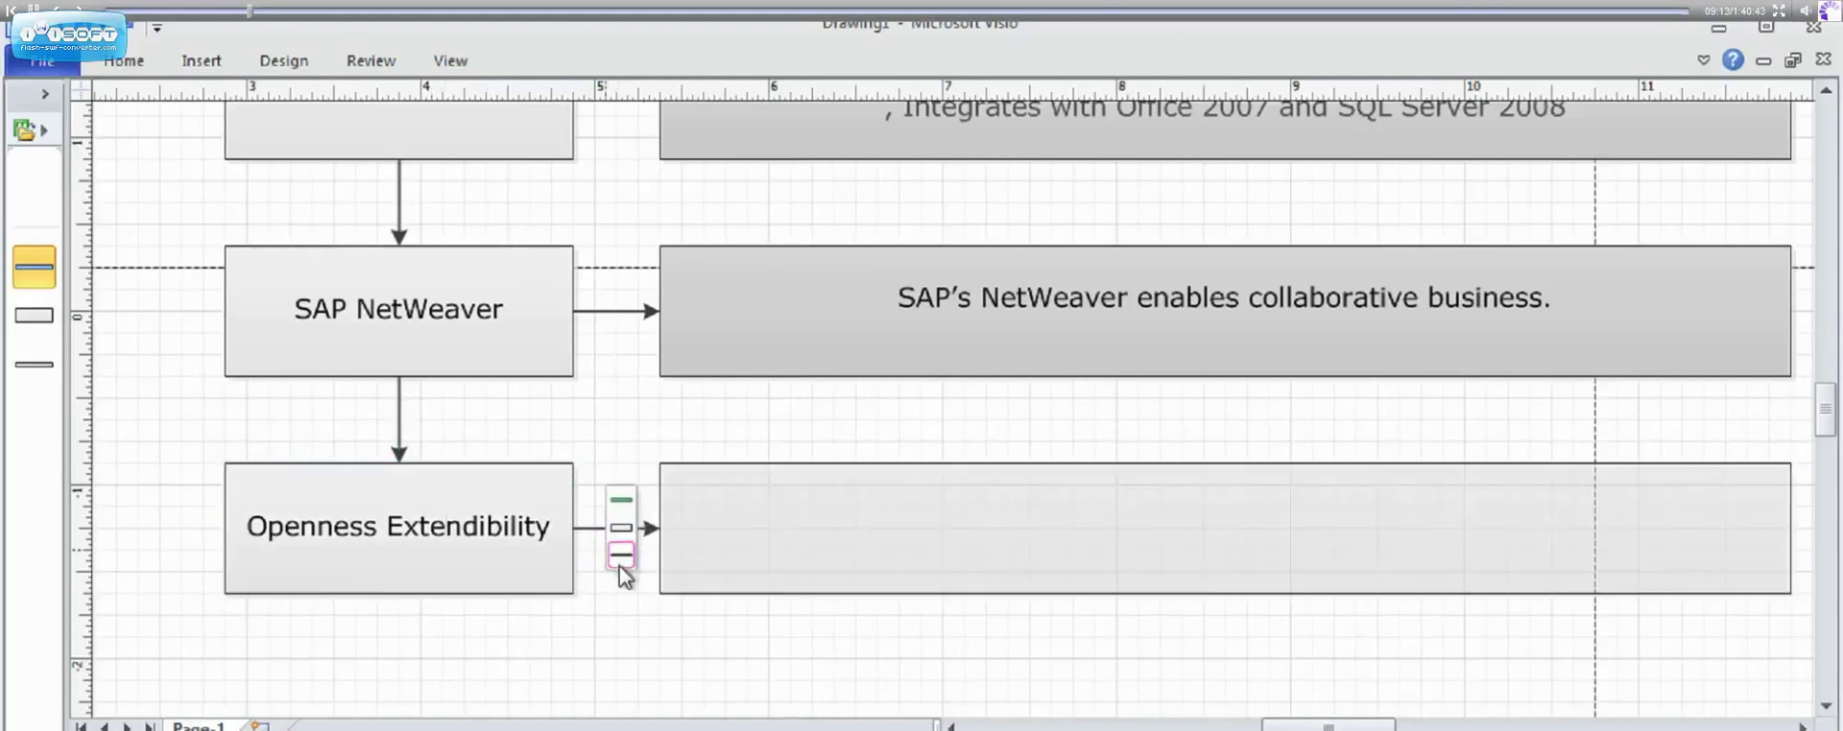
{"action": "left_click", "coordinate": [622, 555]}
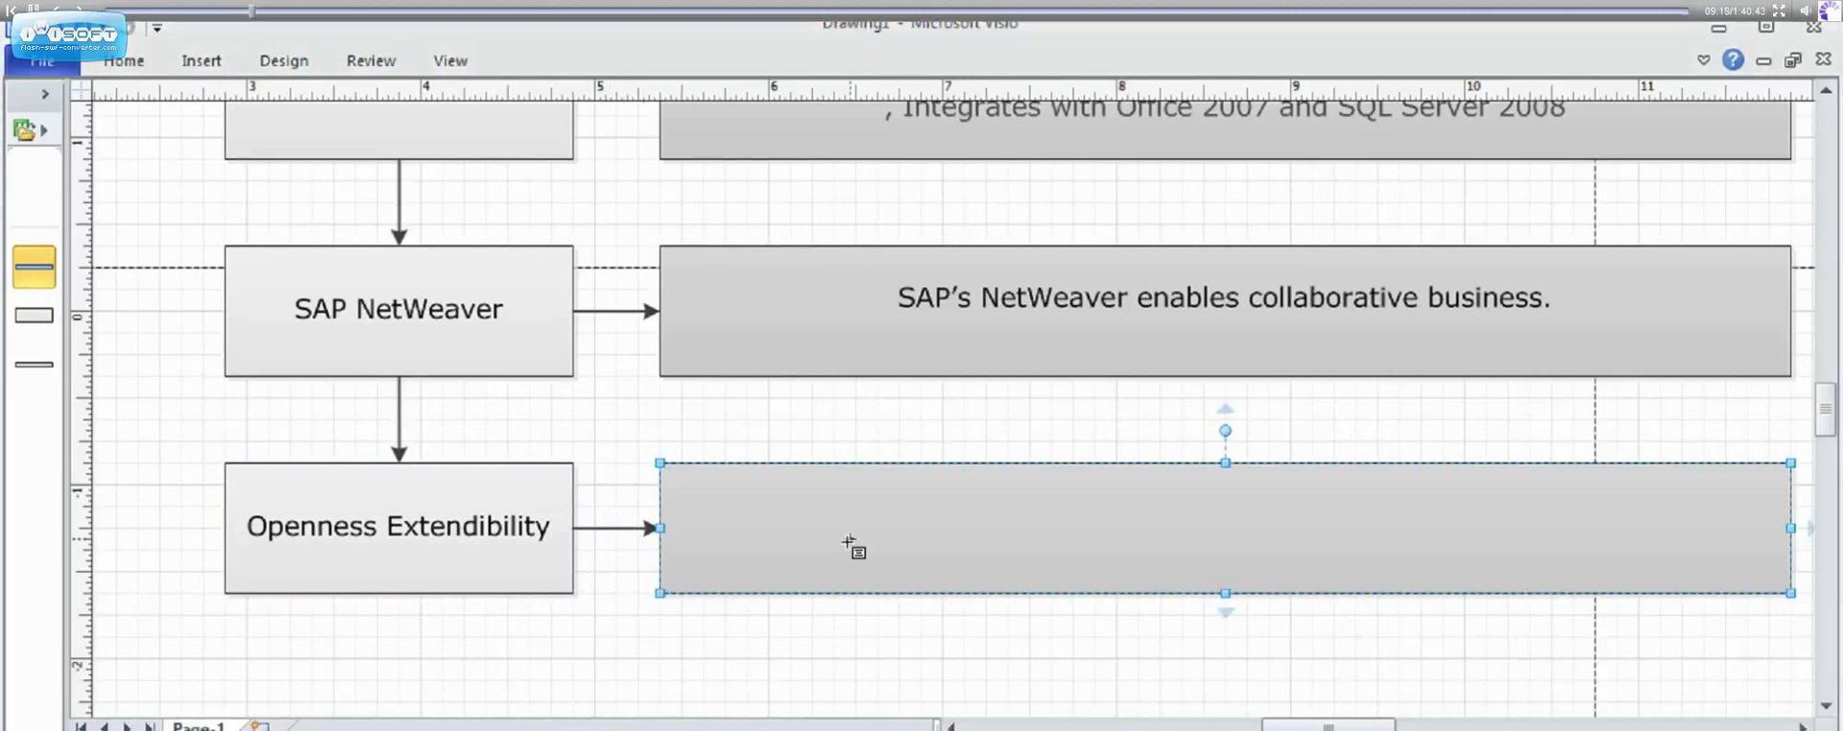
{"action": "double_click", "coordinate": [988, 523]}
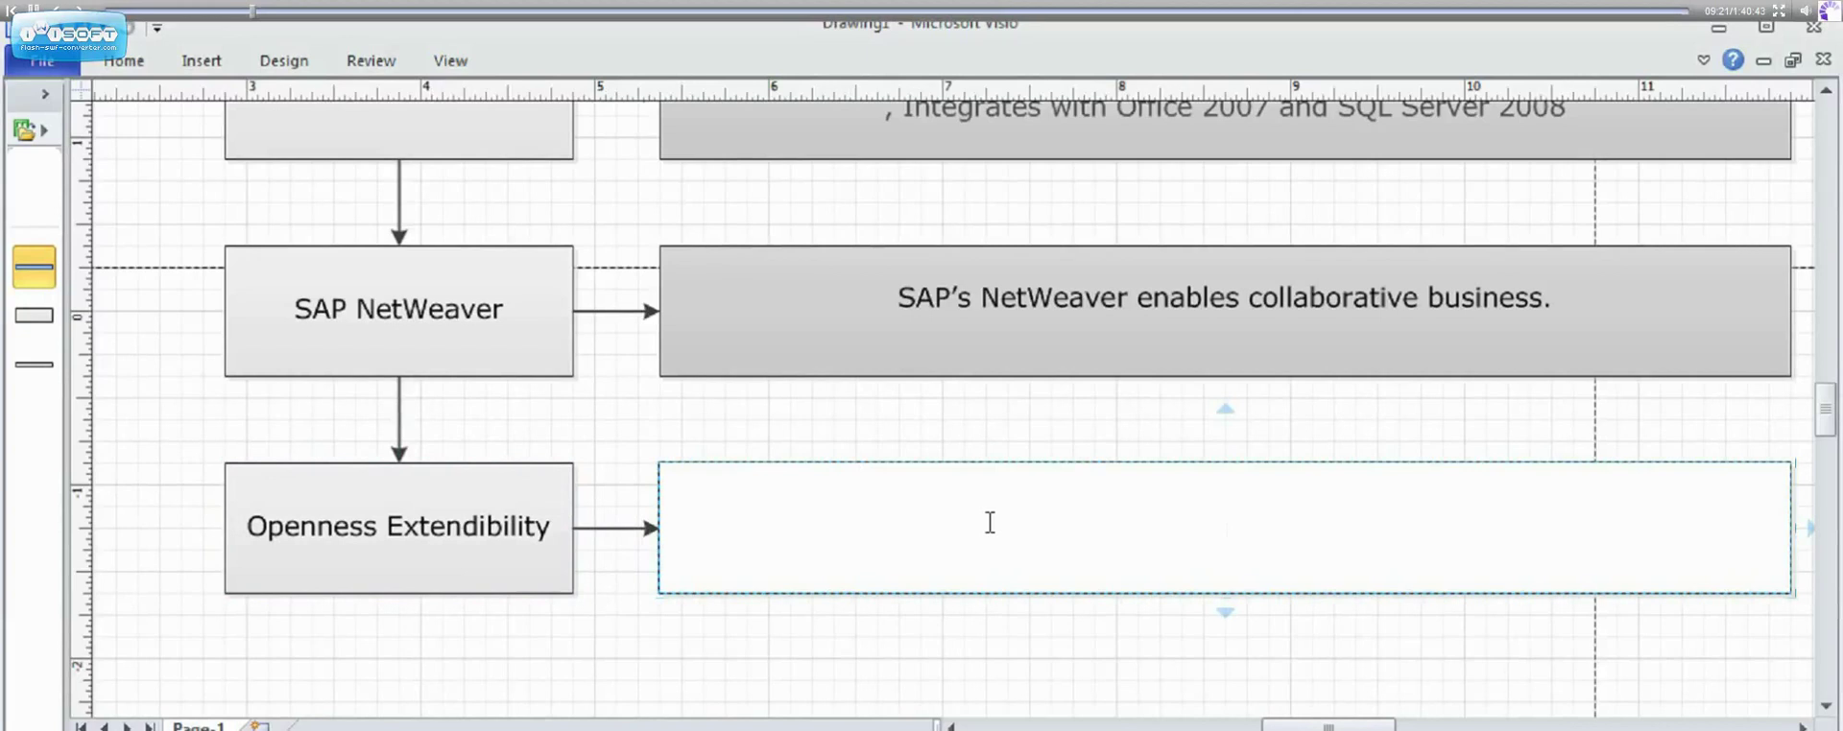
{"action": "type", "text": "Entirely based on Open technologies and standard"}
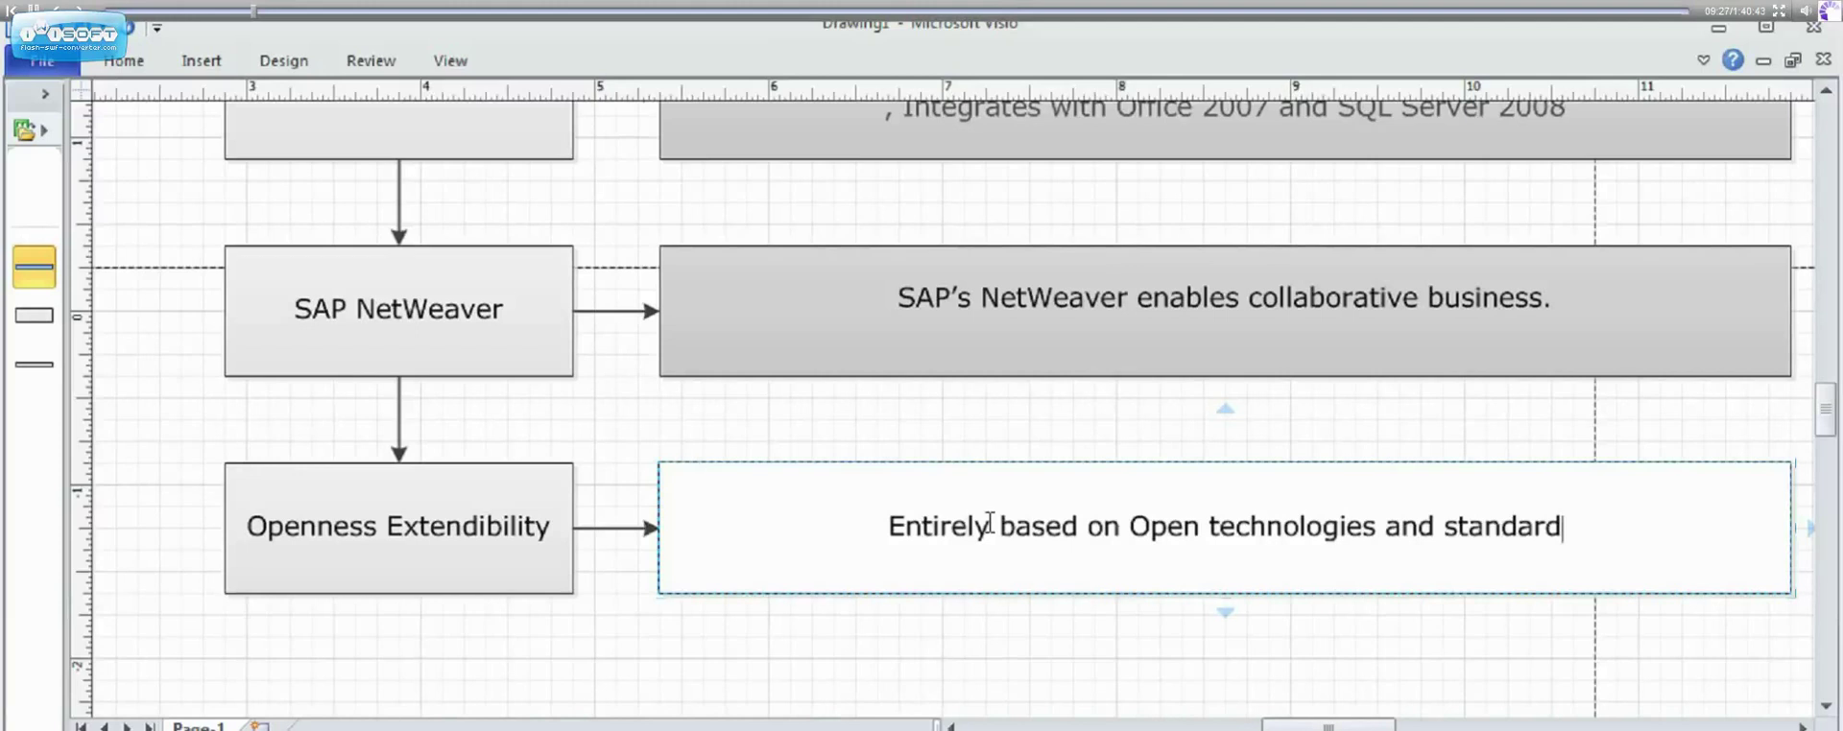
{"action": "key", "text": "Escape"}
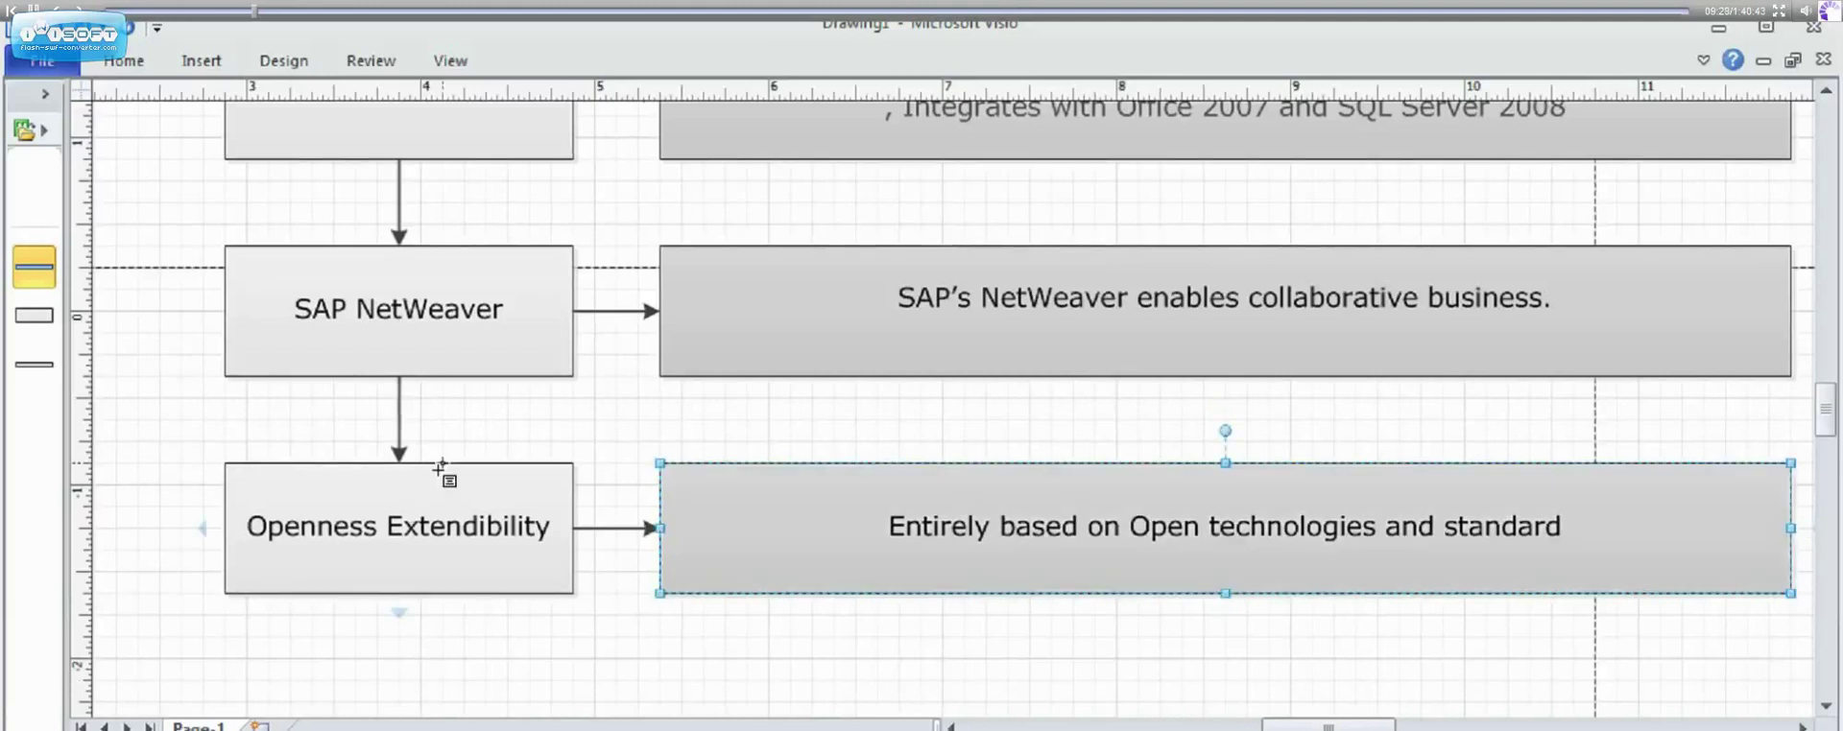
Add a small connected grey box below Openness Extendibility and label it "Immediate Integration"
{"action": "left_click", "coordinate": [440, 467]}
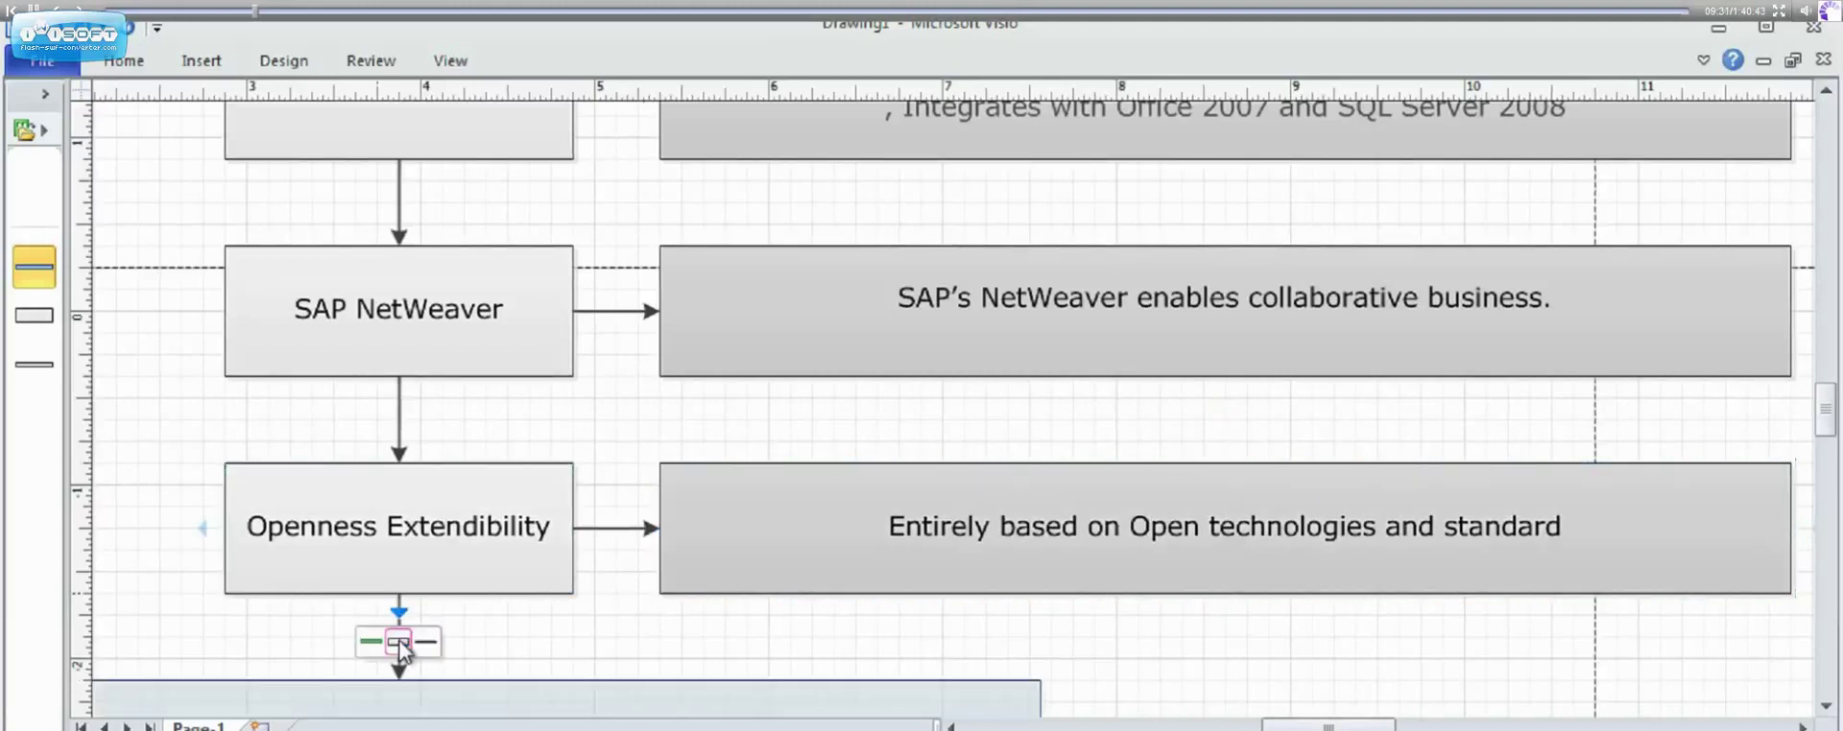
{"action": "left_click", "coordinate": [397, 642]}
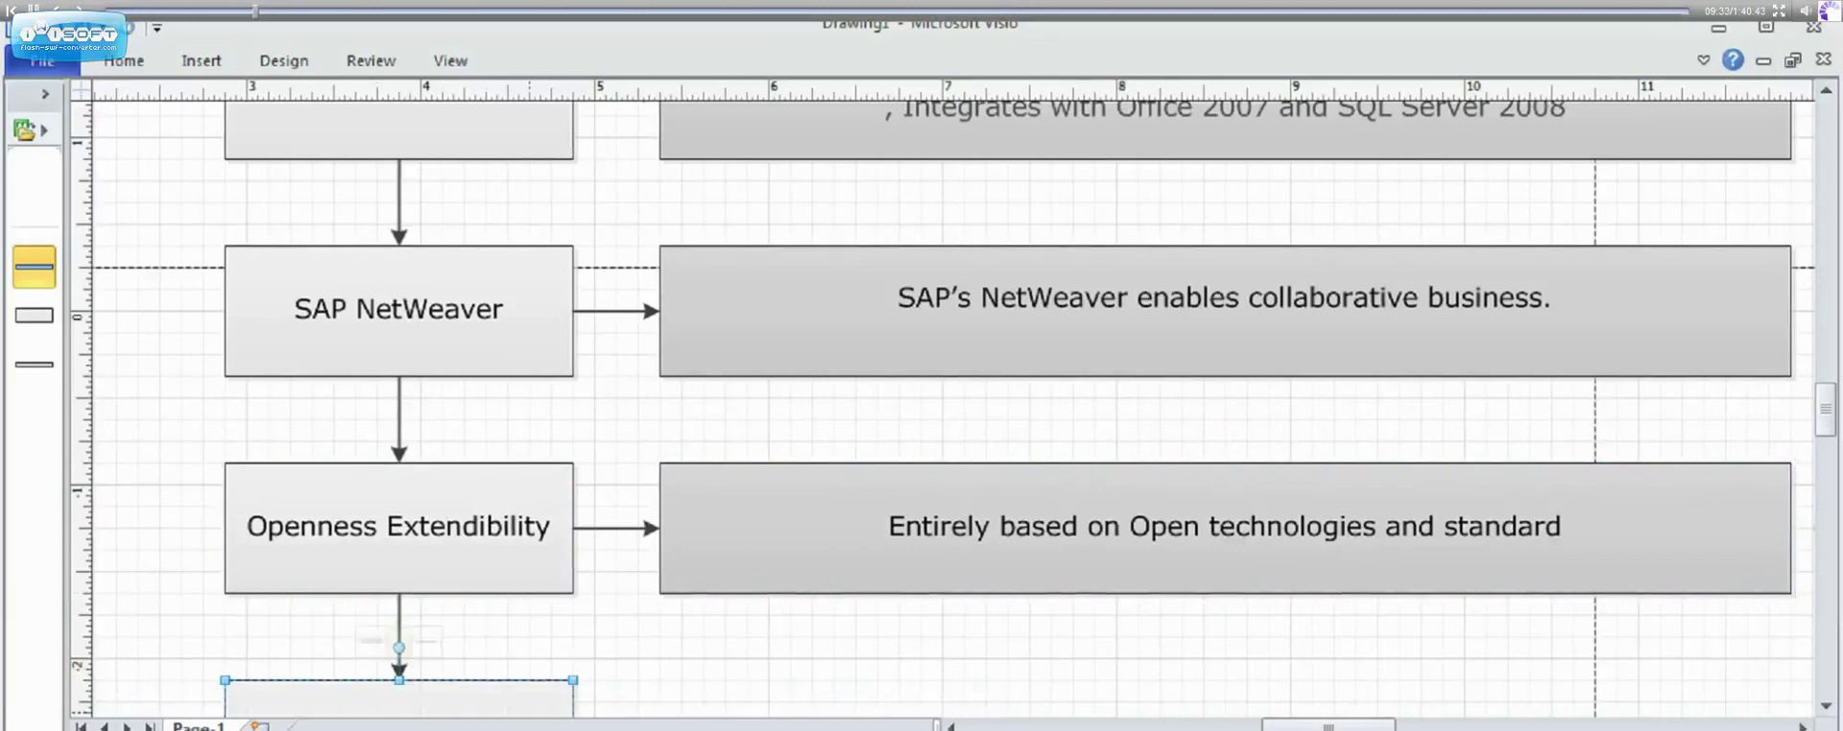
{"action": "left_click", "coordinate": [1825, 707]}
{"action": "left_click", "coordinate": [1825, 707]}
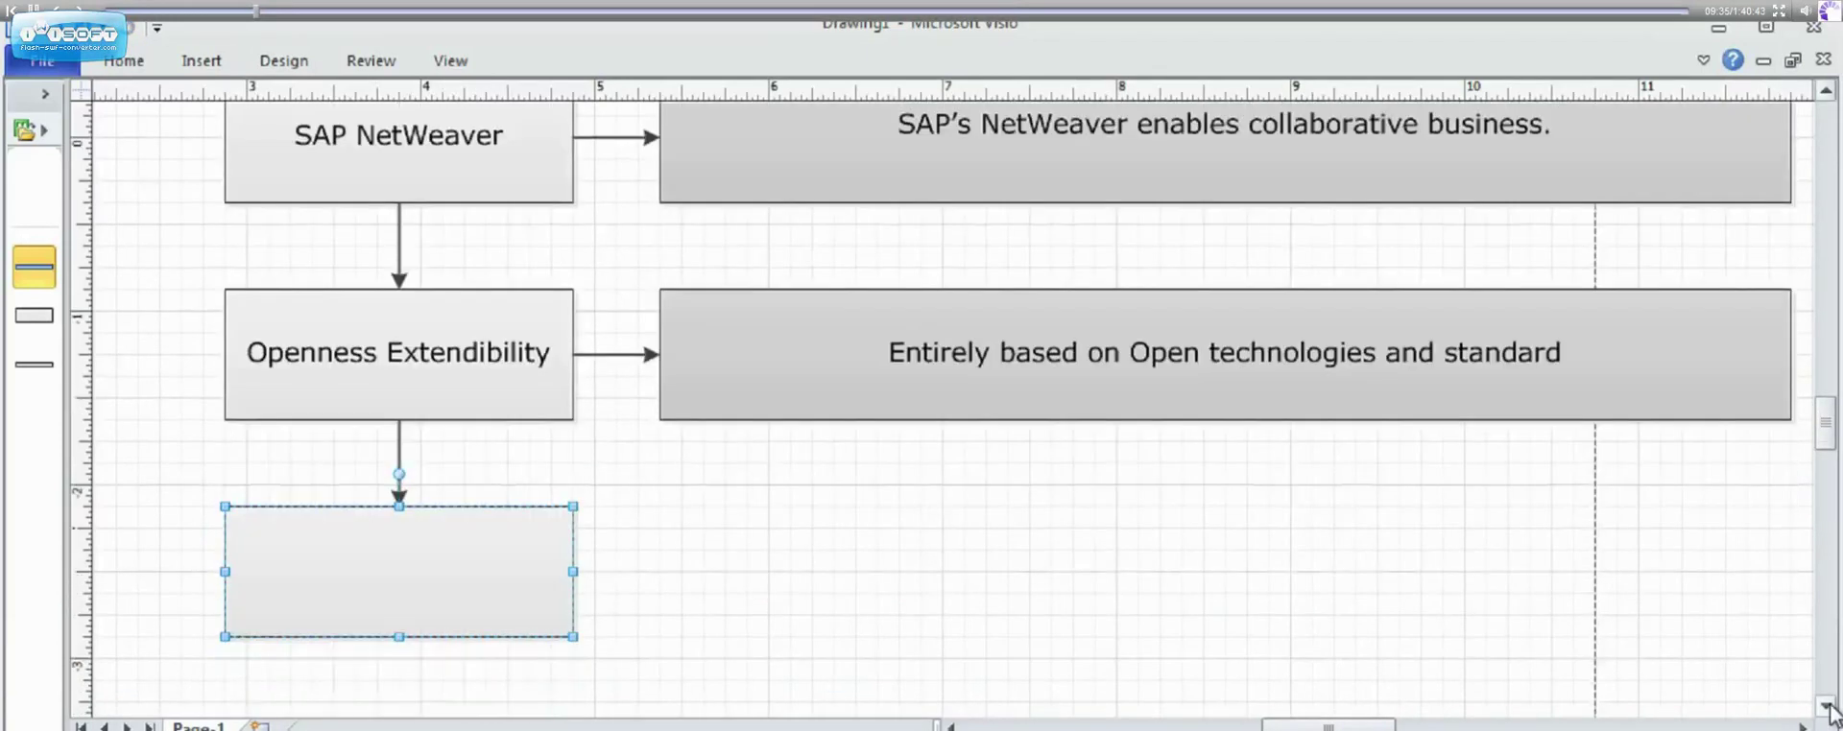
{"action": "left_click", "coordinate": [1825, 707]}
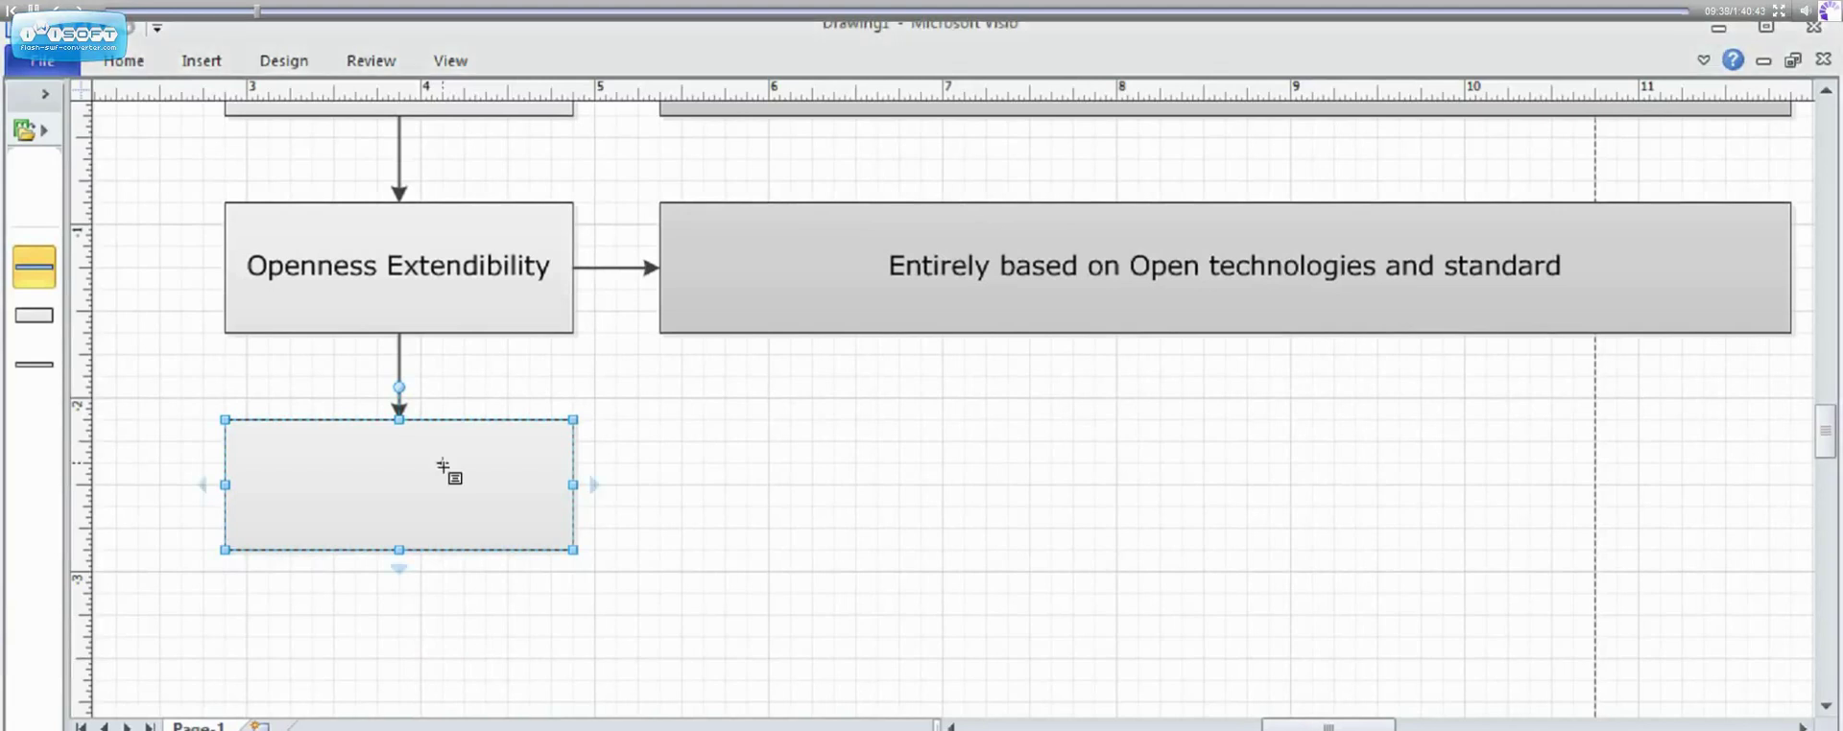
{"action": "double_click", "coordinate": [369, 498]}
{"action": "type", "text": "Immediate Integration"}
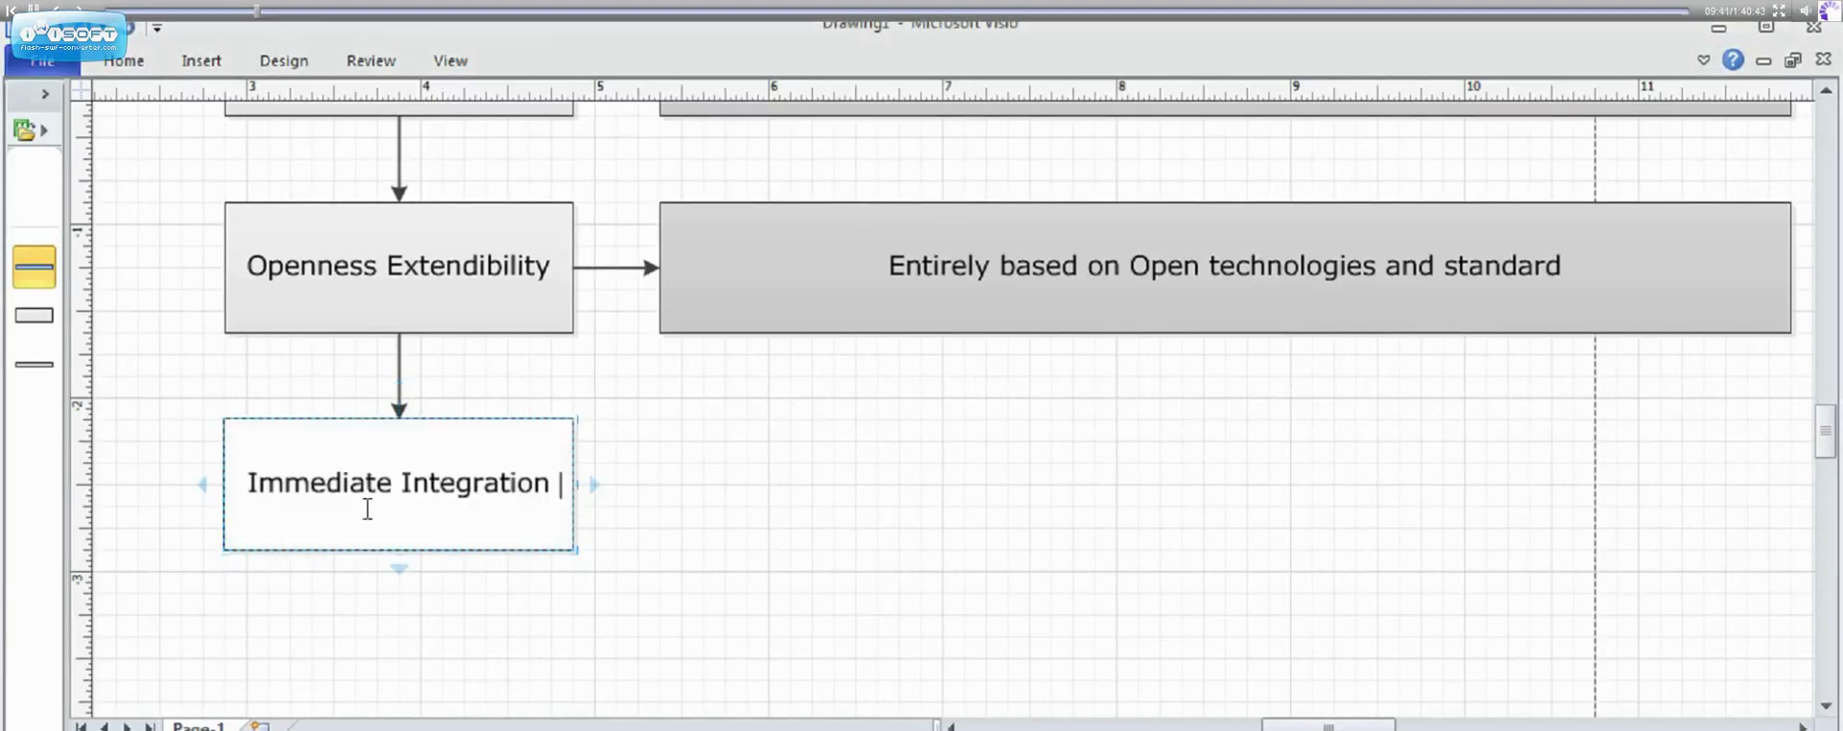
Add a wide connected grey box beside Immediate Integration reading "Allow complete integration of people,information and business process in companies"
{"action": "mouse_move", "coordinate": [601, 483]}
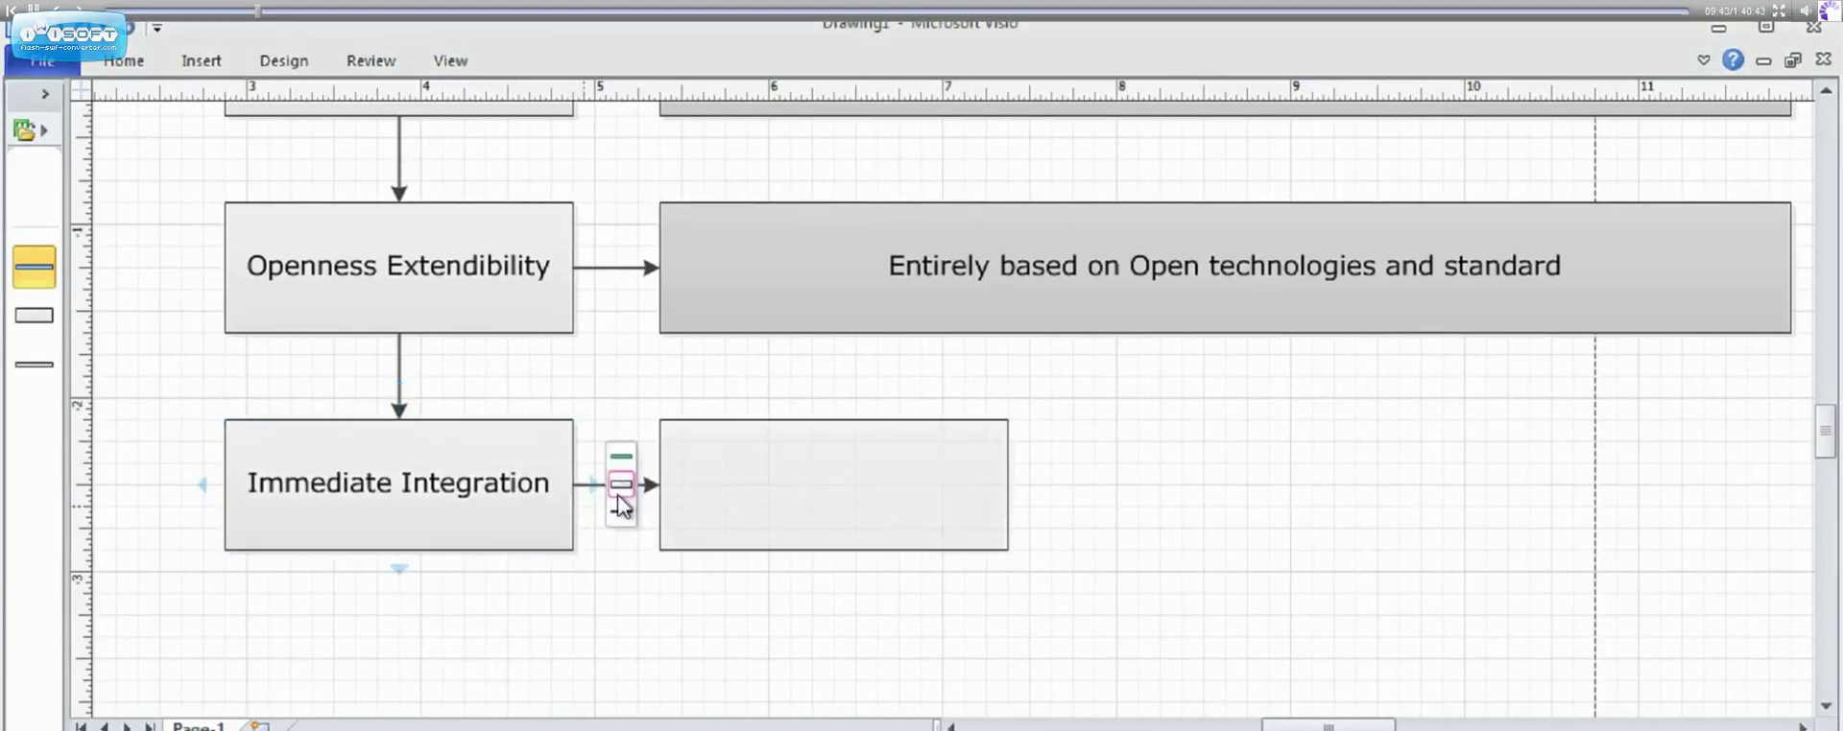
{"action": "left_click", "coordinate": [620, 492]}
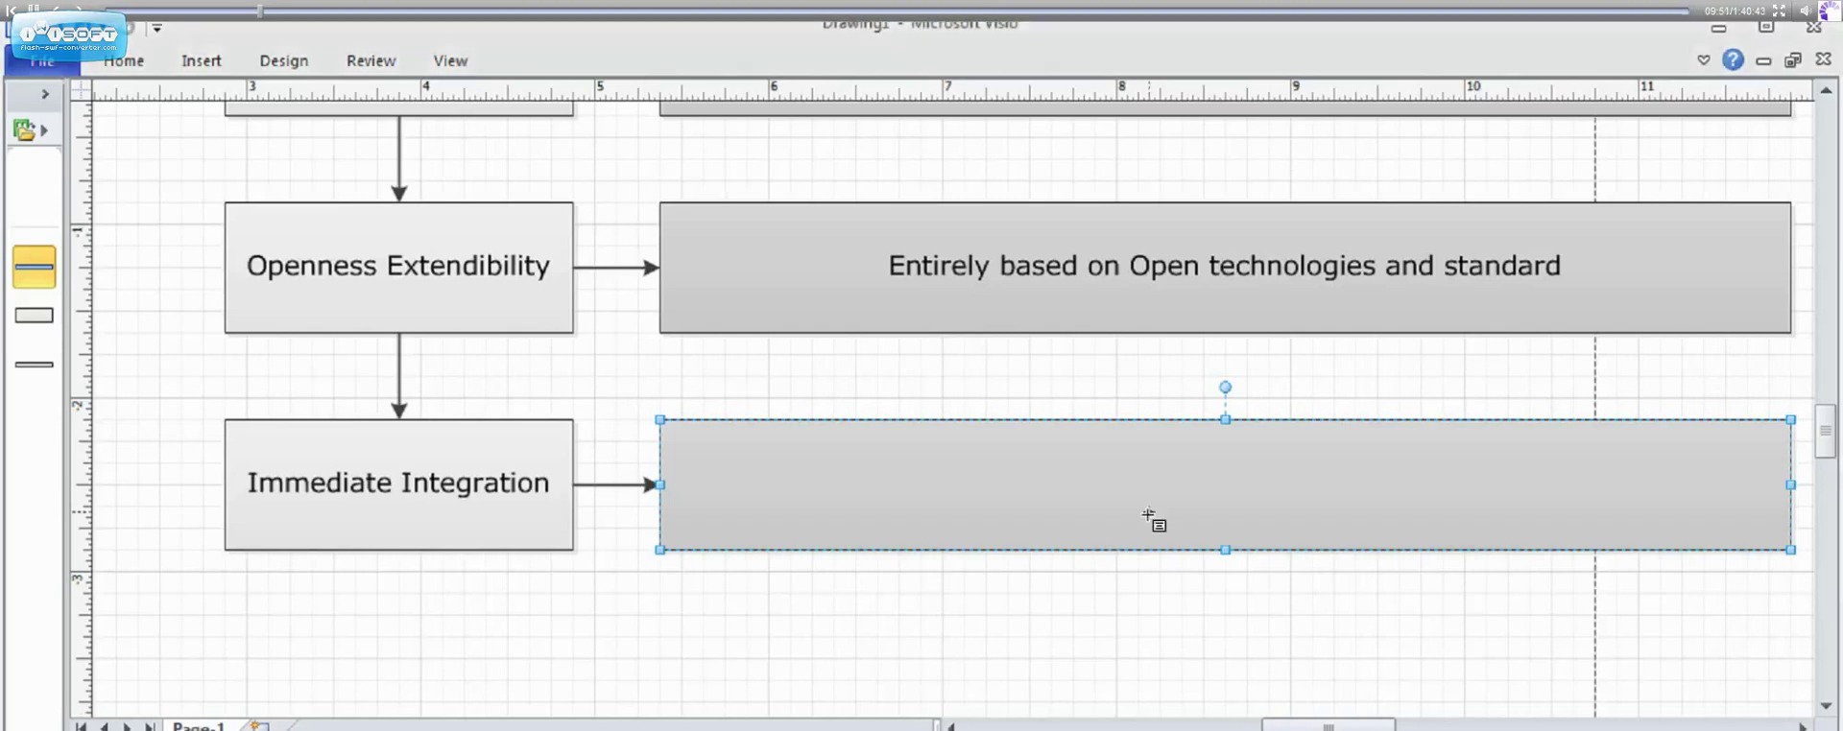
{"action": "double_click", "coordinate": [1121, 482]}
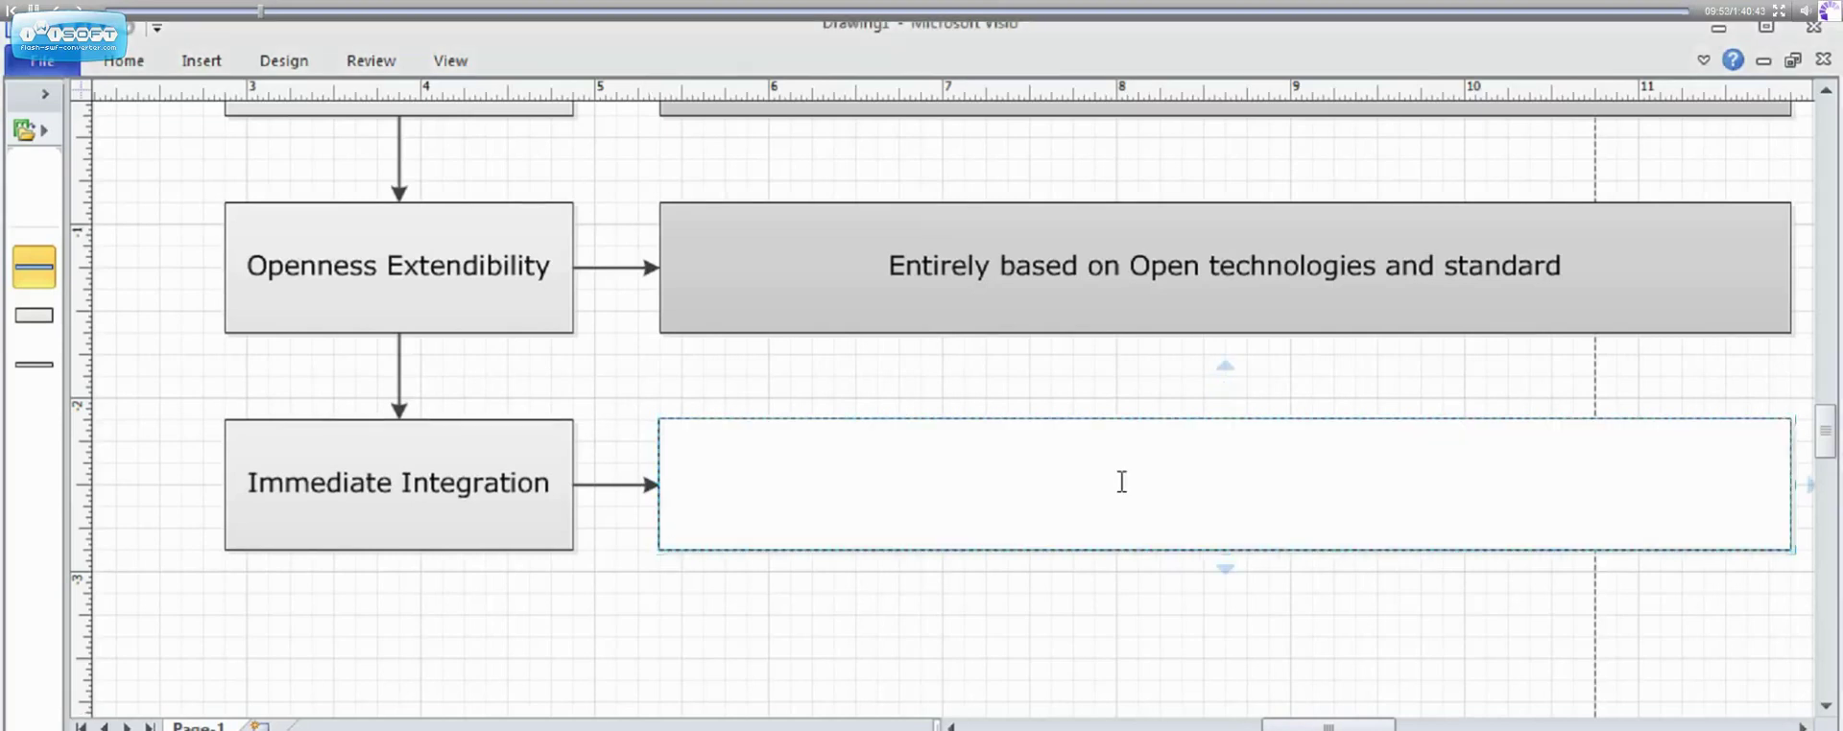
{"action": "type", "text": "Allow complete integration of people,information and business process in companies"}
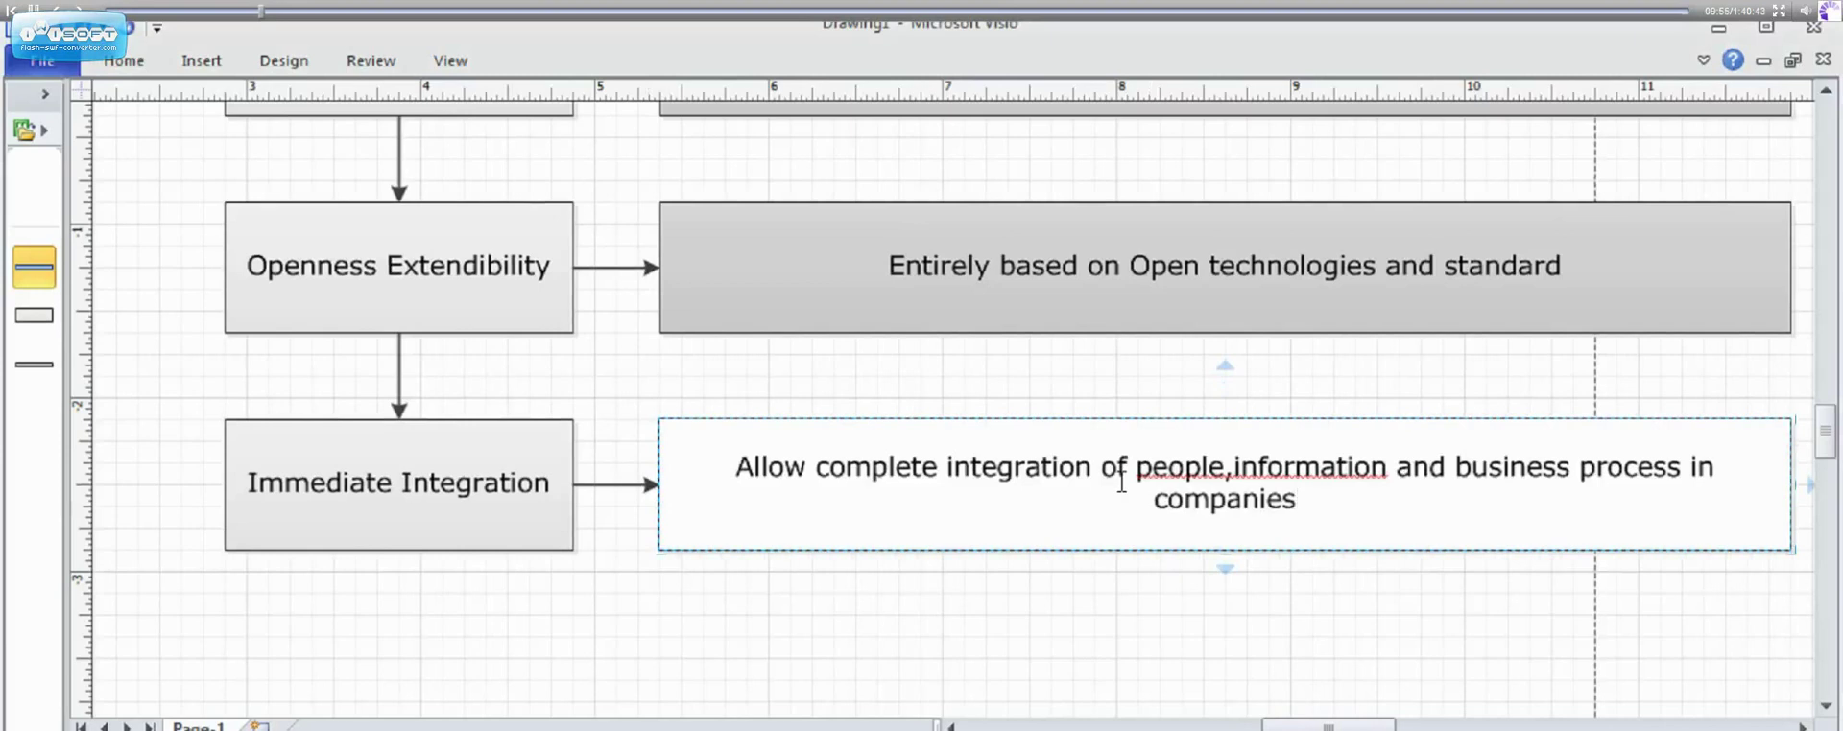
{"action": "left_click", "coordinate": [1069, 604]}
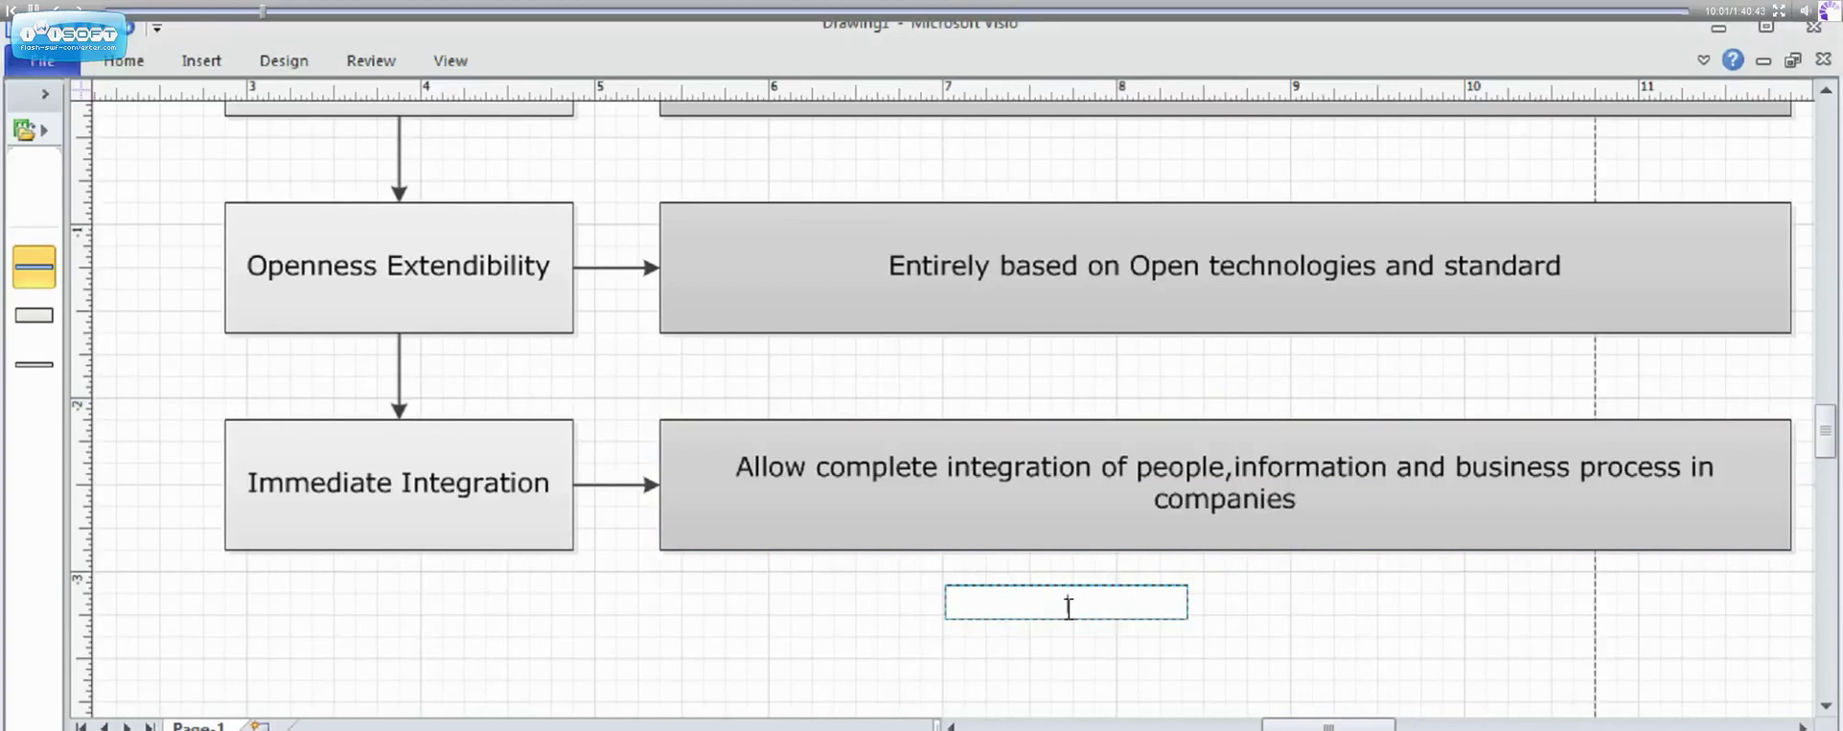
Add a small connected grey box below Immediate Integration and label it "Lower Total Cost Ownership"
{"action": "left_click", "coordinate": [1826, 707]}
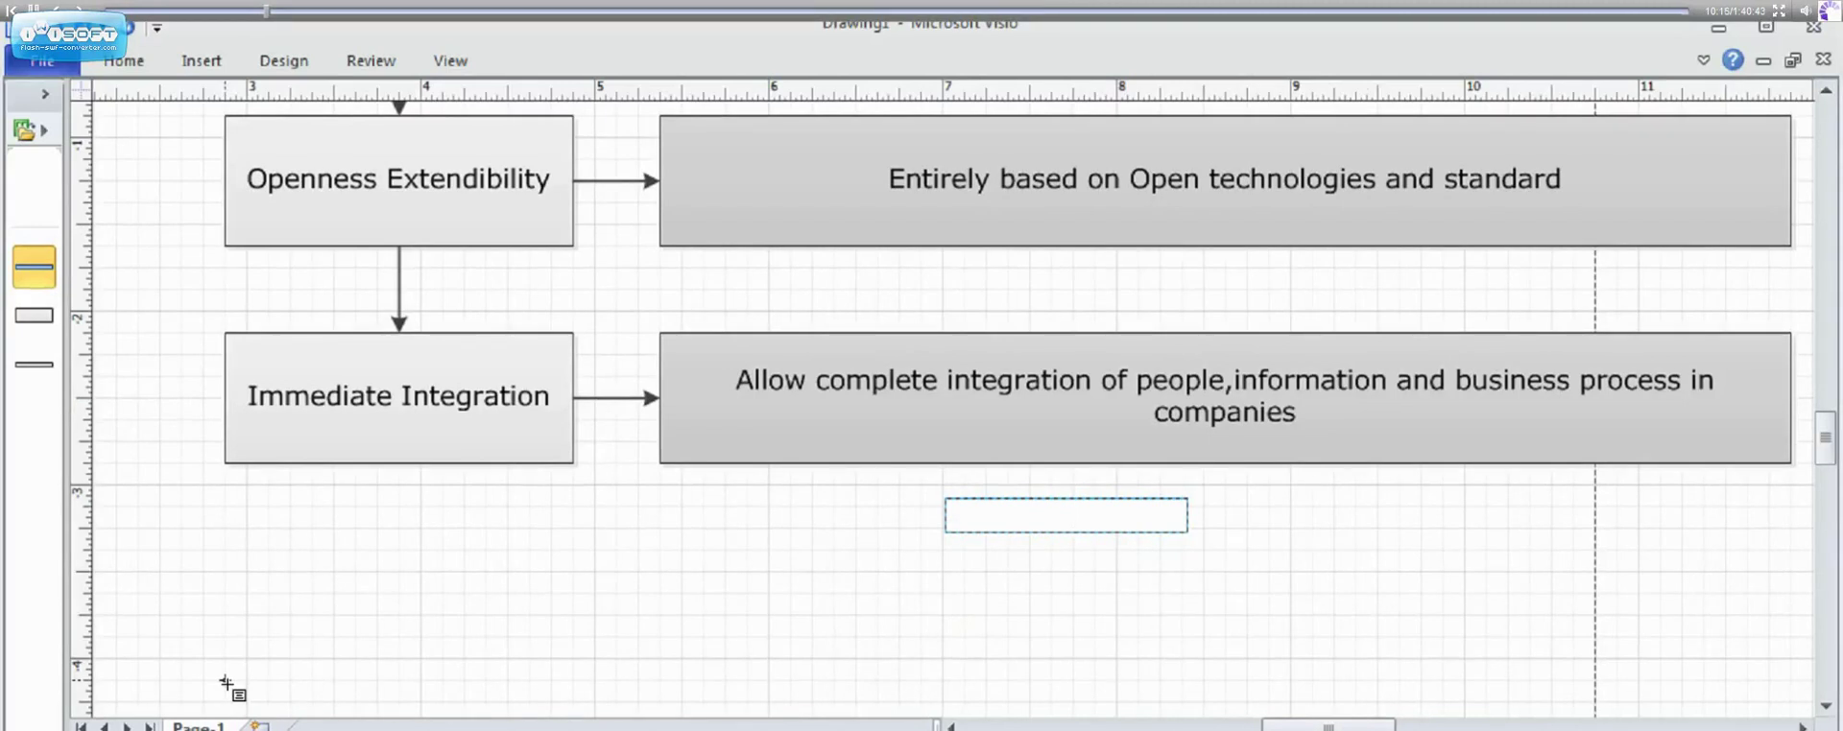
{"action": "left_click", "coordinate": [491, 357]}
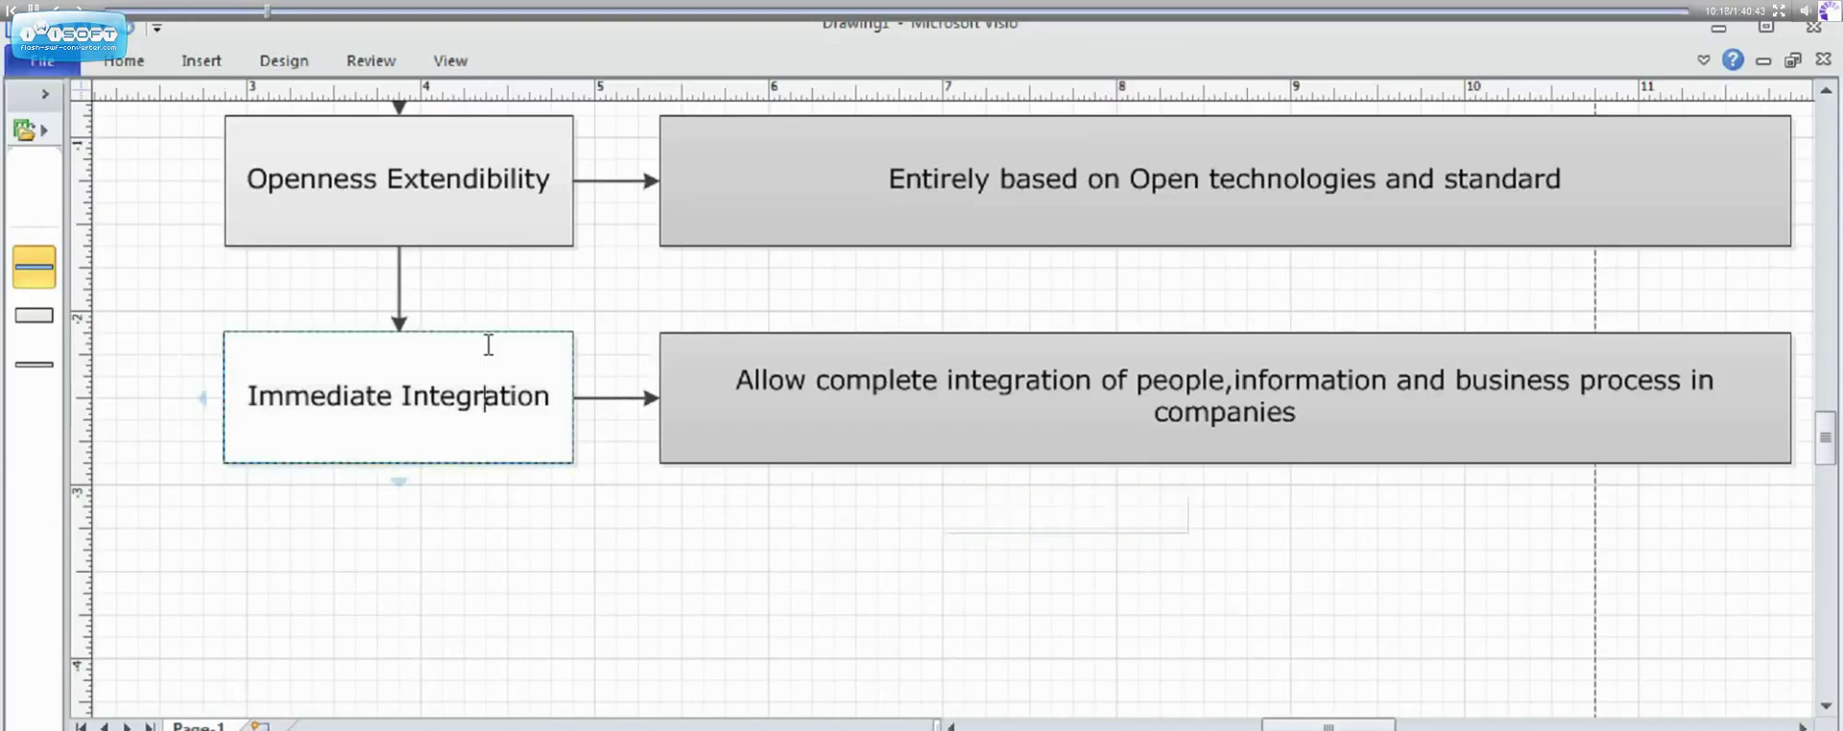
{"action": "mouse_move", "coordinate": [401, 481]}
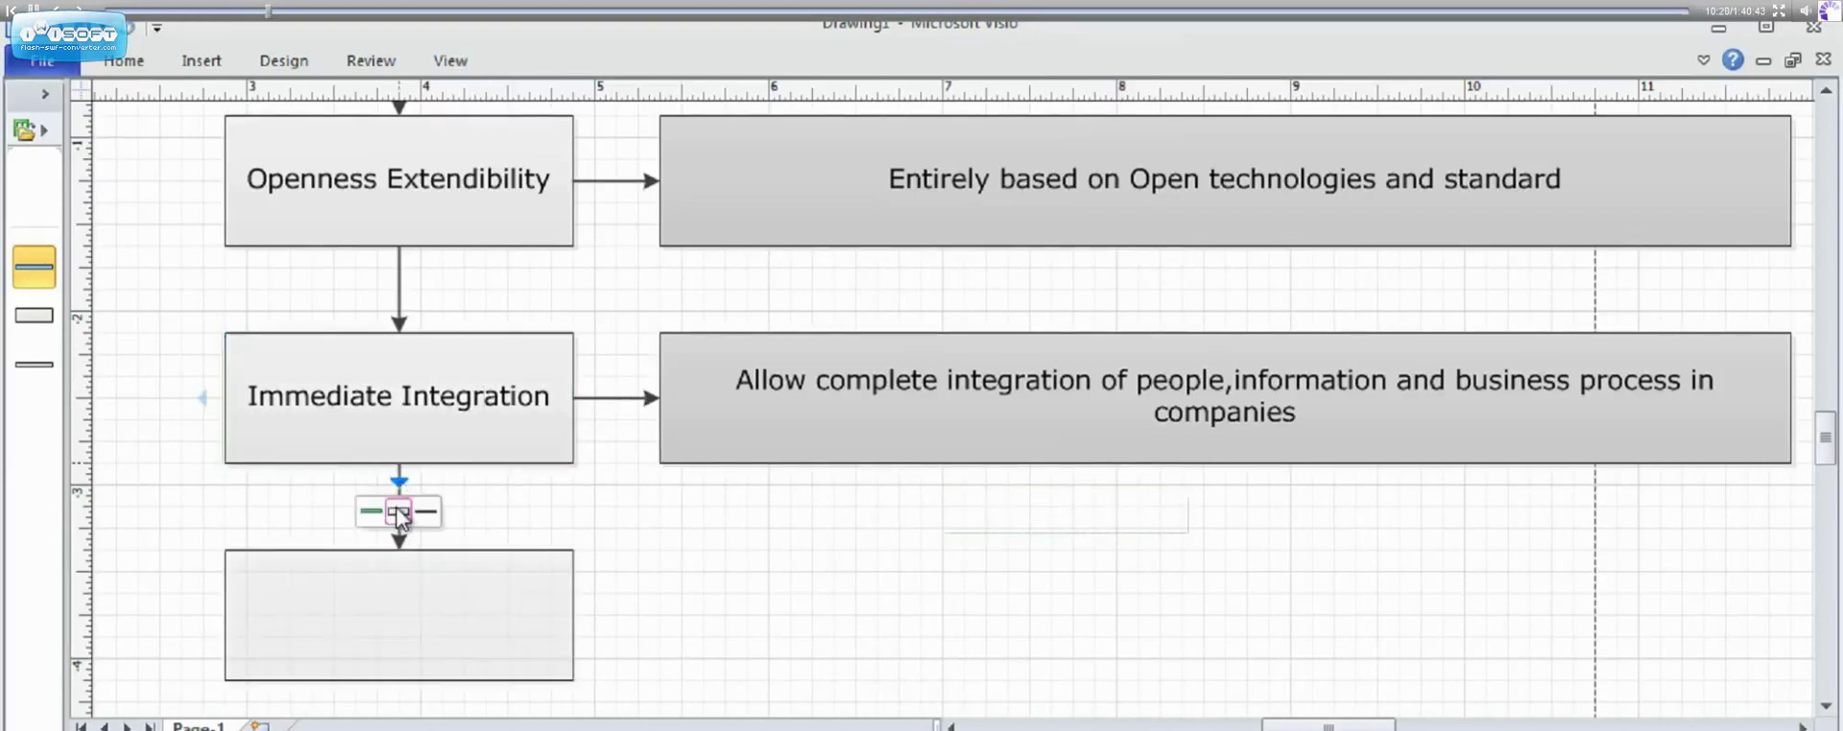
{"action": "left_click", "coordinate": [399, 513]}
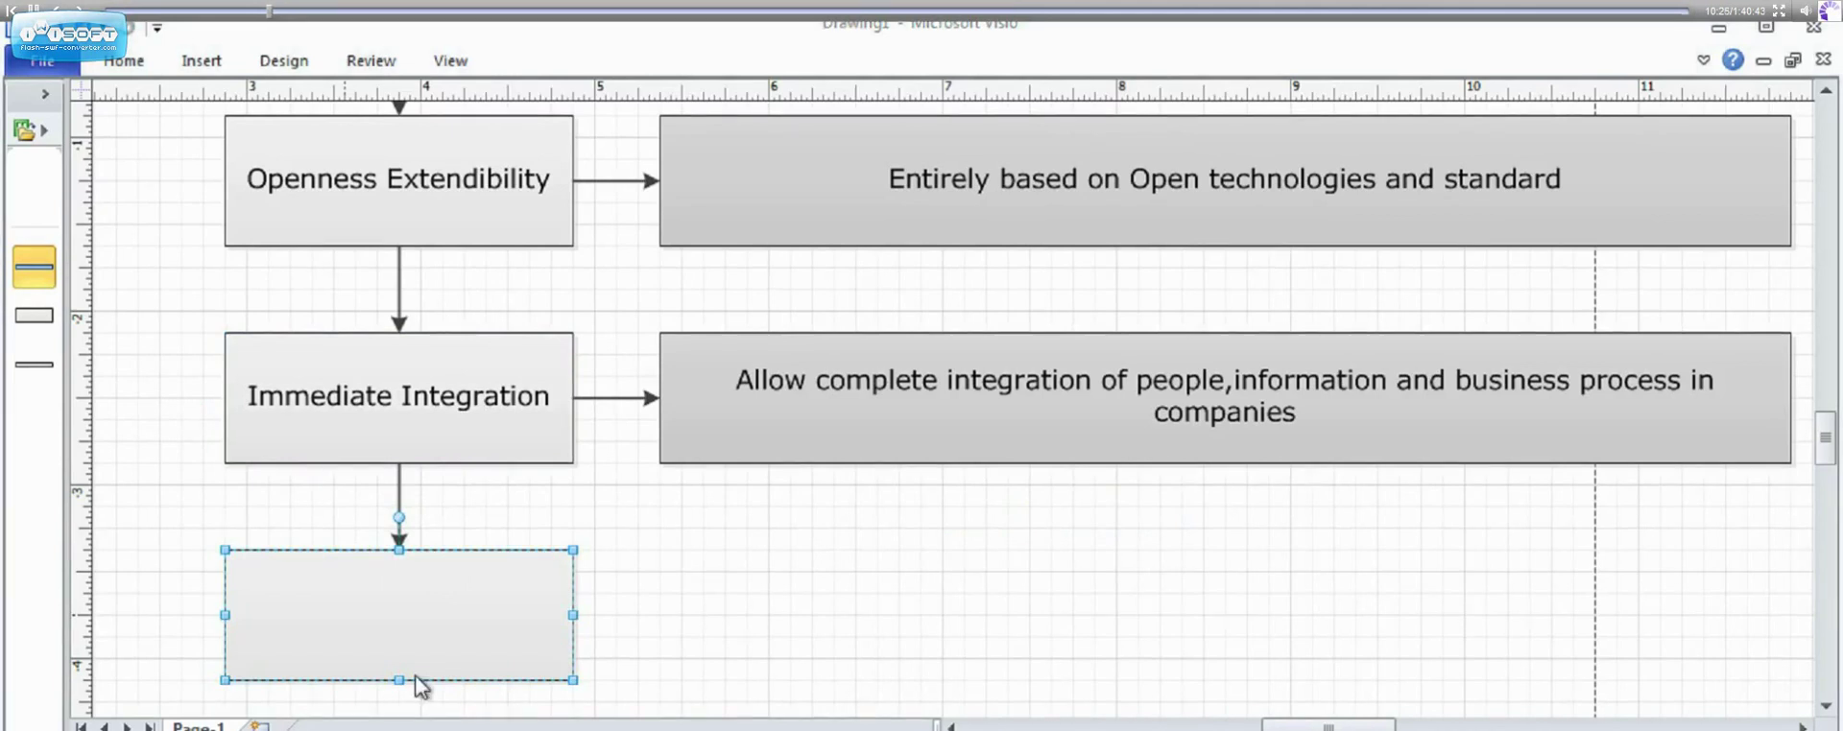
{"action": "double_click", "coordinate": [383, 634]}
{"action": "type", "text": "Lower Total Cost Ownership"}
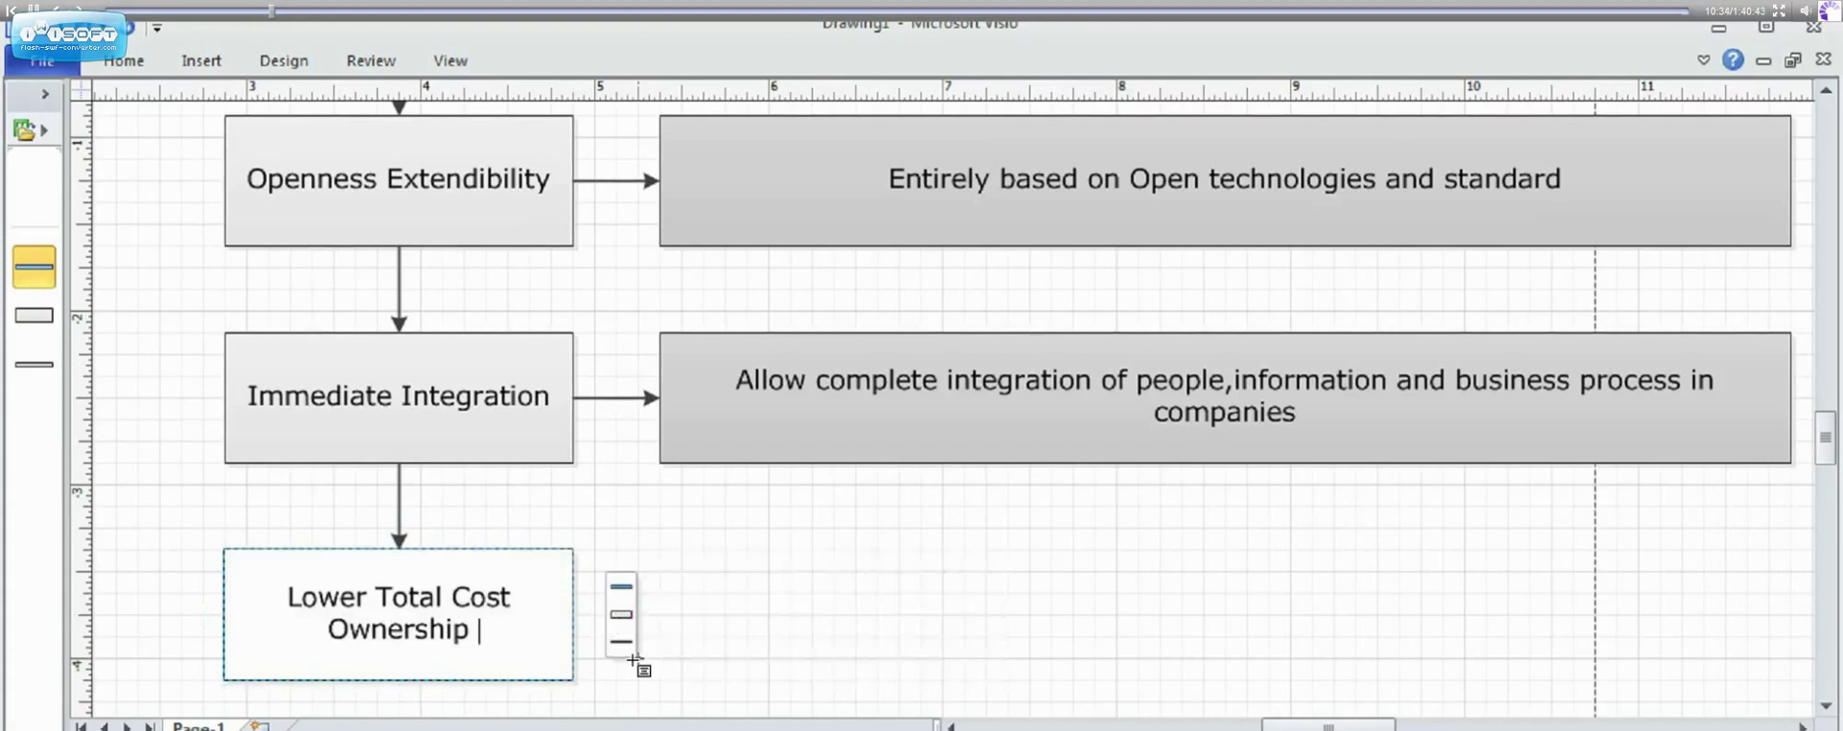
Add a wide connected box beside Lower Total Cost Ownership reading "1. Leveraging existing IT Investments by integrating different systems." and start a new line
{"action": "left_click", "coordinate": [621, 642]}
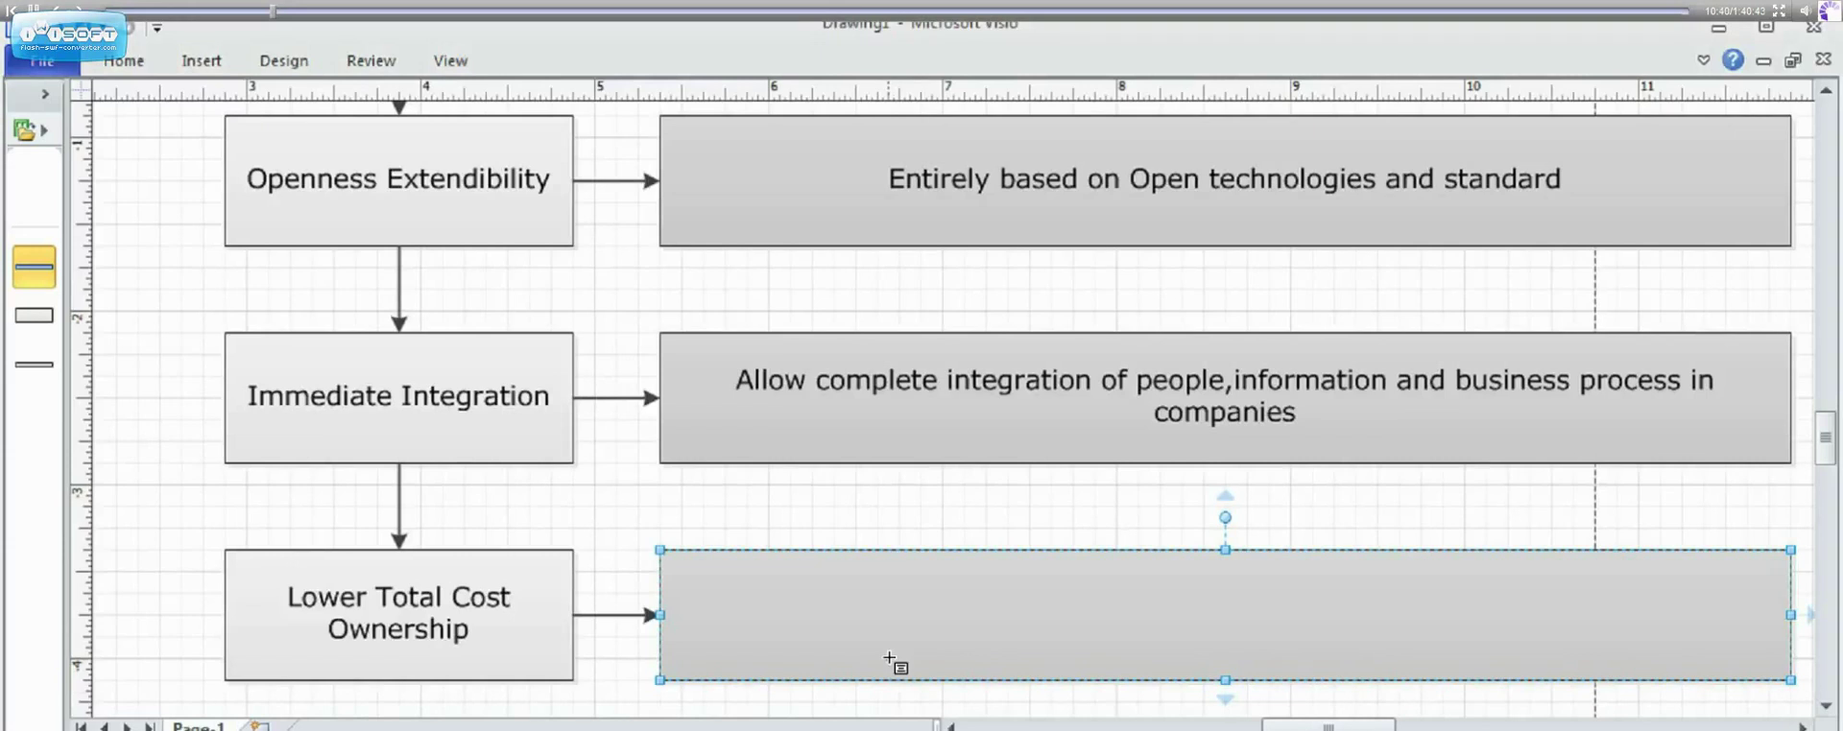
{"action": "double_click", "coordinate": [950, 619]}
{"action": "type", "text": "1.\tLeveraging existing IT Investments by integrating different systems."}
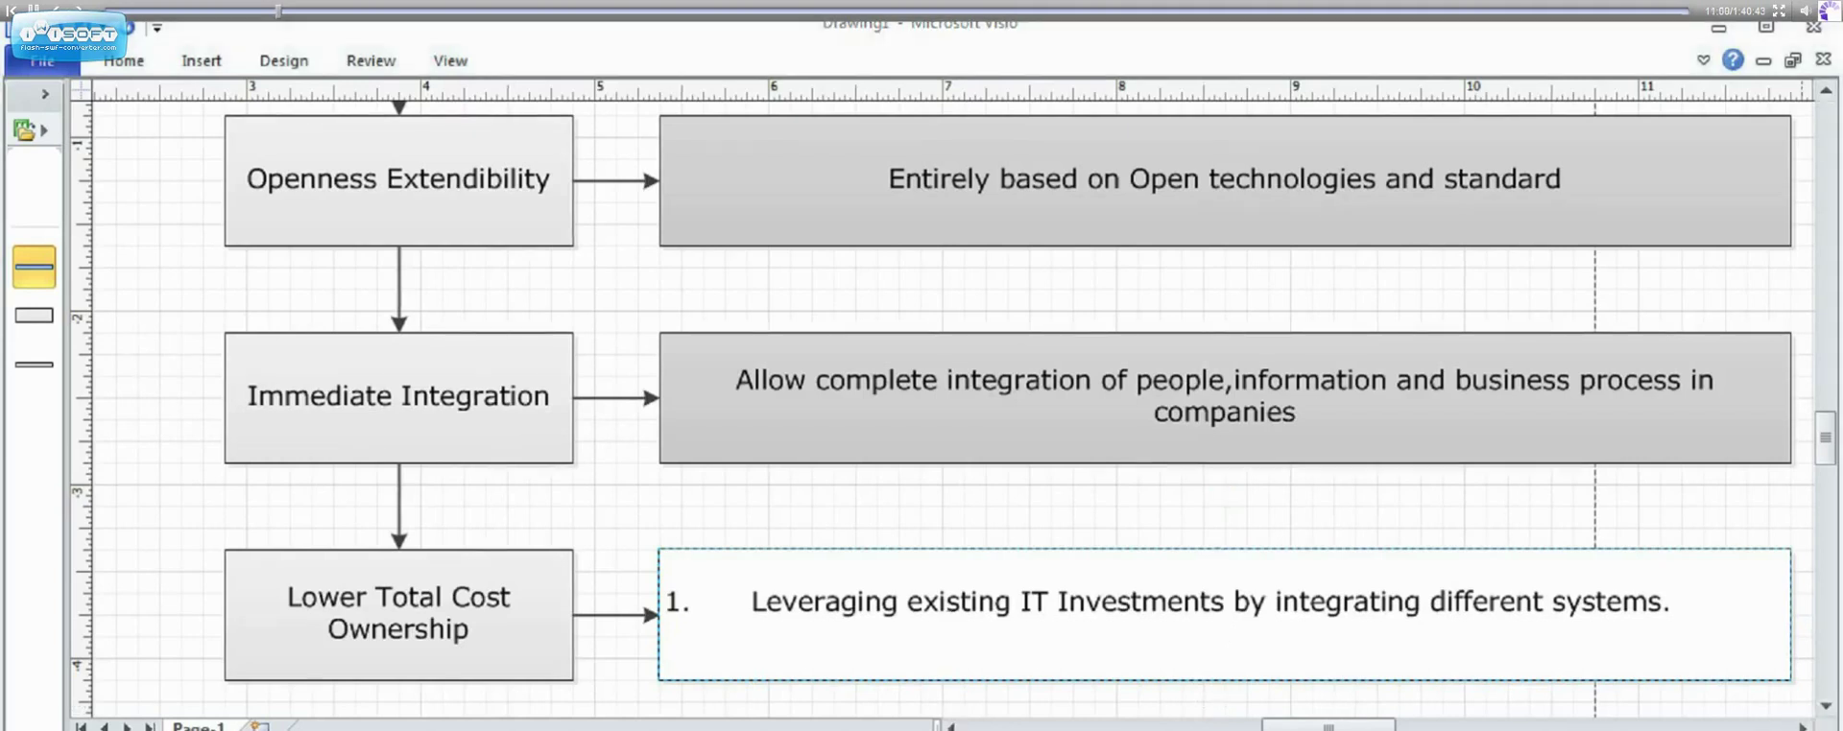
Add a small connected grey box below Lower Total Cost Ownership and label it "Clear Road-map"
{"action": "left_click", "coordinate": [1825, 707]}
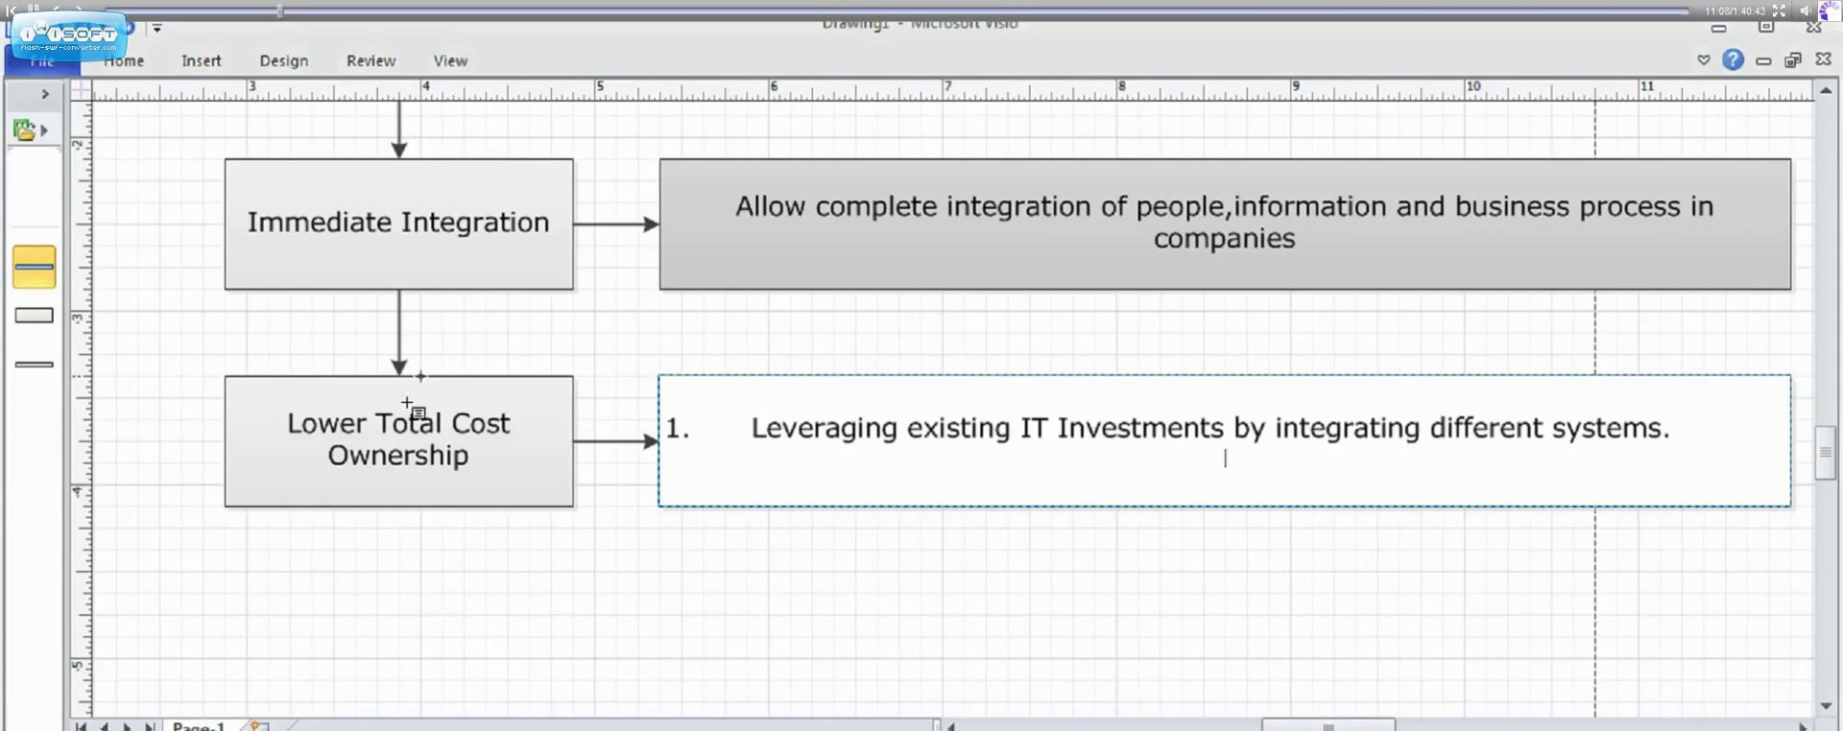
{"action": "left_click", "coordinate": [392, 555]}
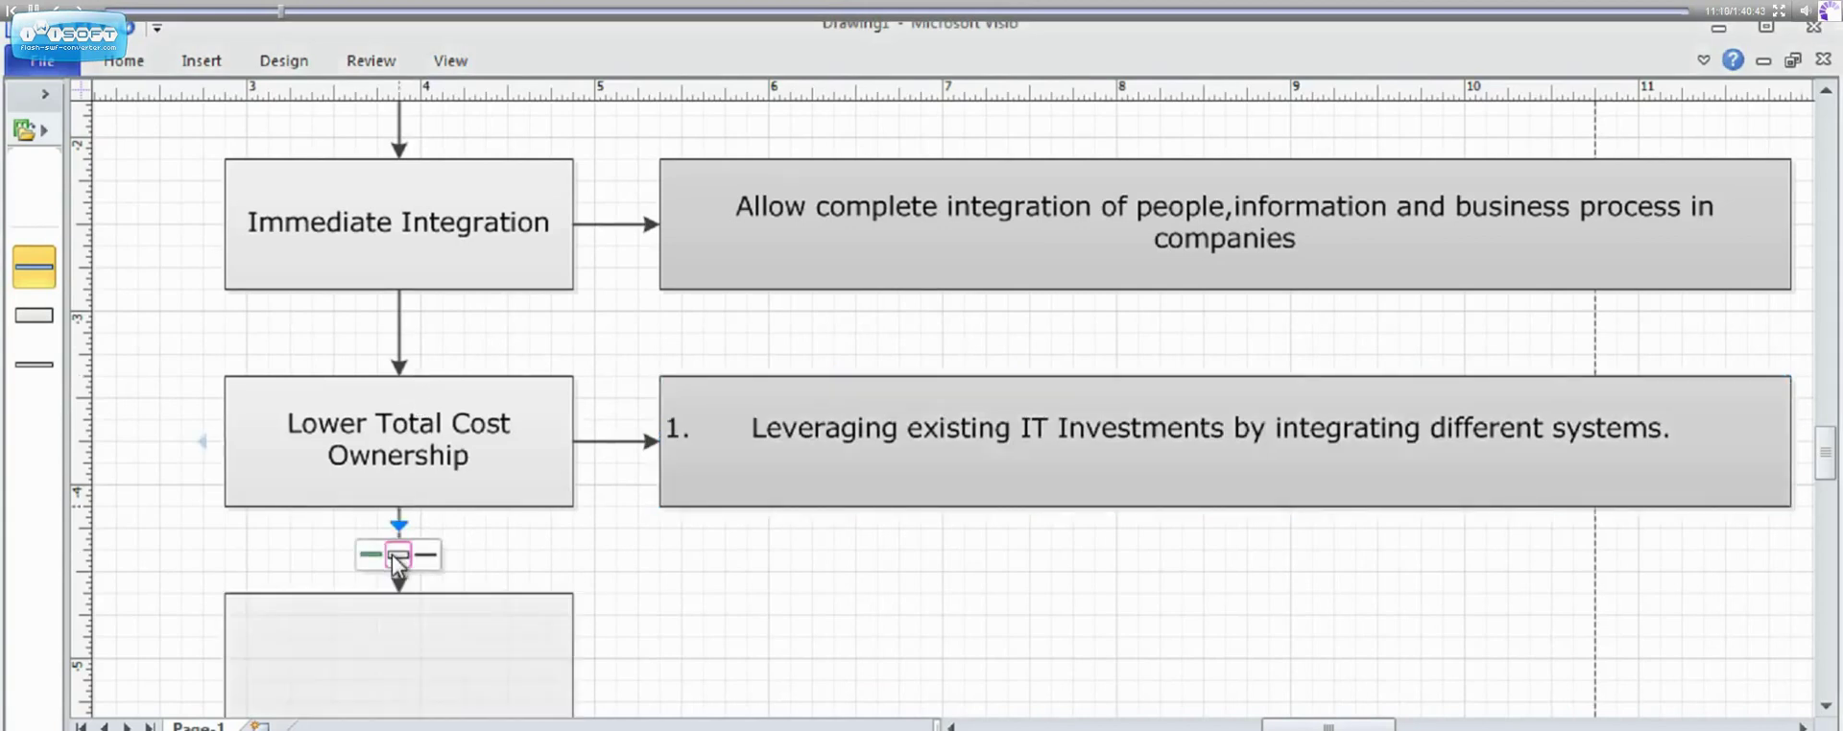
{"action": "double_click", "coordinate": [437, 661]}
{"action": "type", "text": "Clear Road-map"}
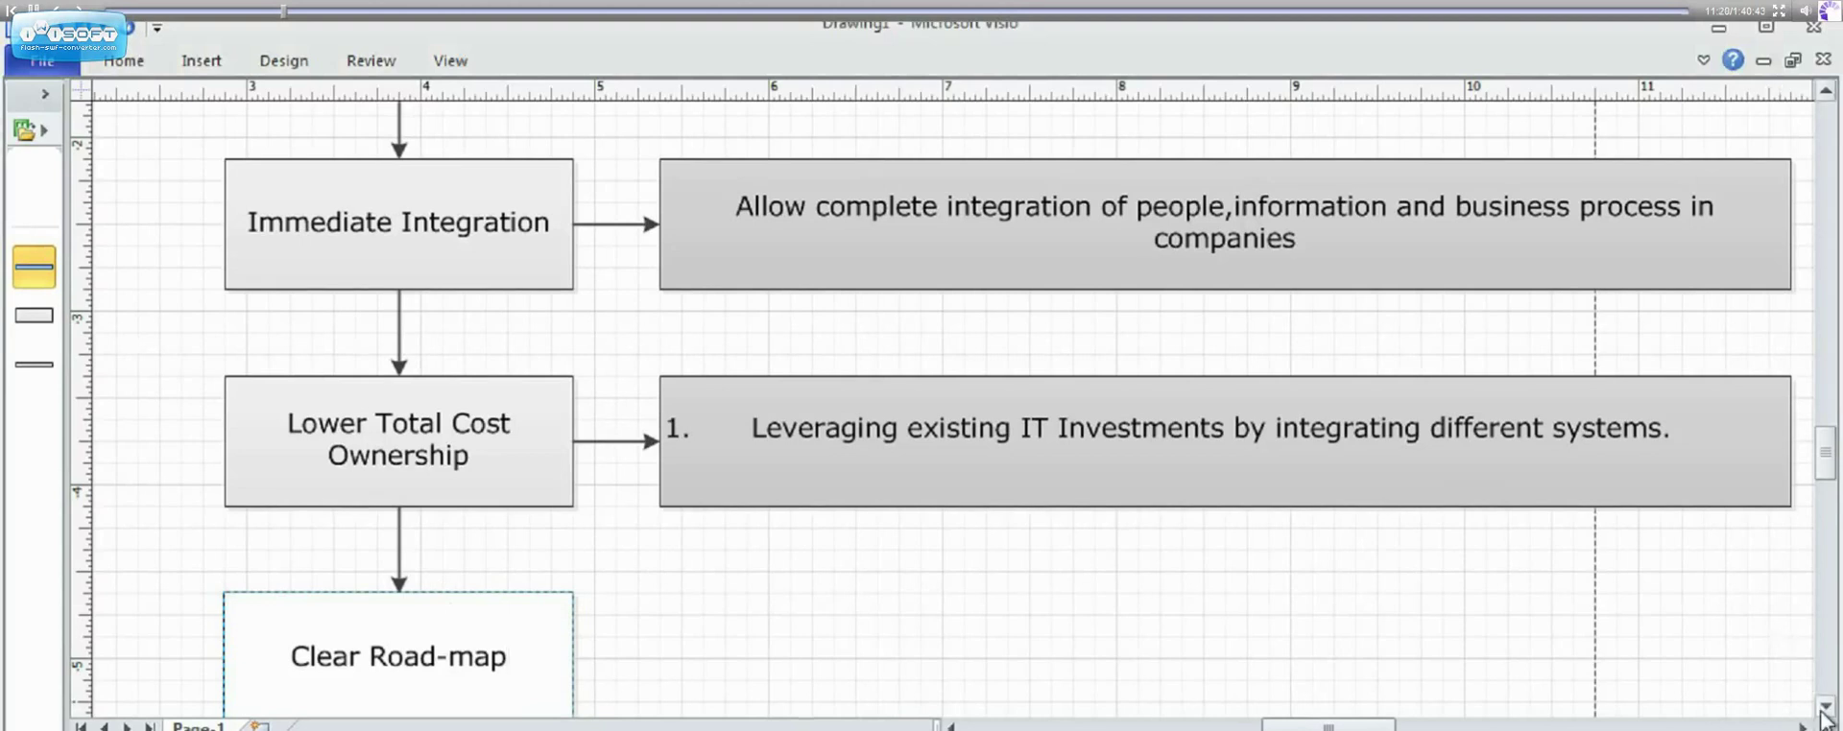
Add a wide connected box beside Clear Road-map reading "1. SAP Net-Weaver is the technological foundation of all future SAP Solution." and start a new line
{"action": "scroll", "coordinate": [1824, 710], "scroll_direction": "down", "scroll_amount": 2}
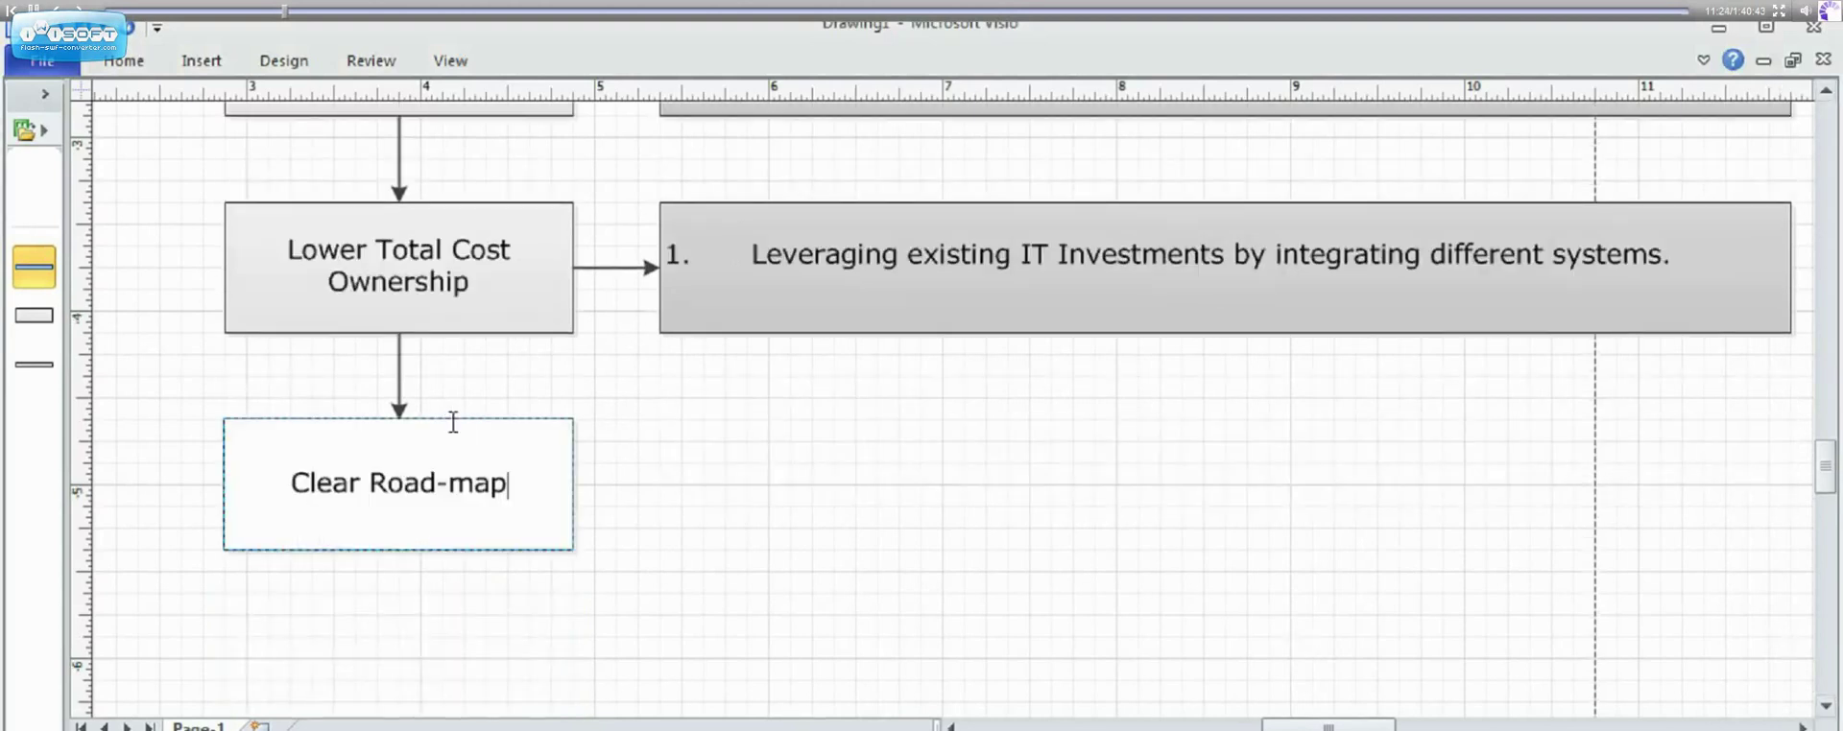
{"action": "left_click", "coordinate": [449, 484]}
{"action": "left_click", "coordinate": [492, 485]}
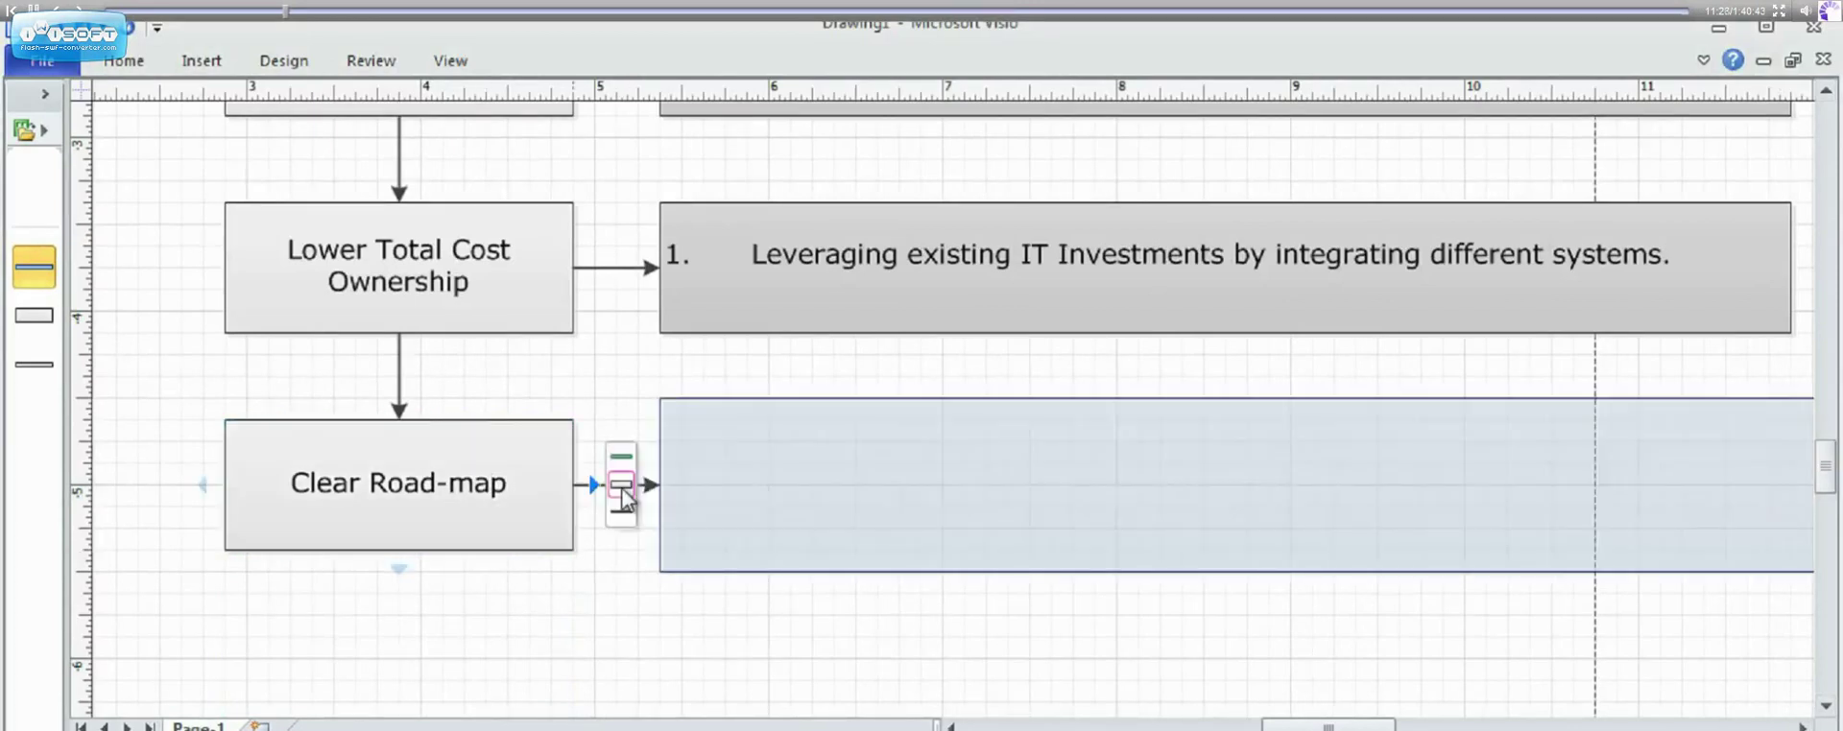
{"action": "left_click", "coordinate": [620, 488]}
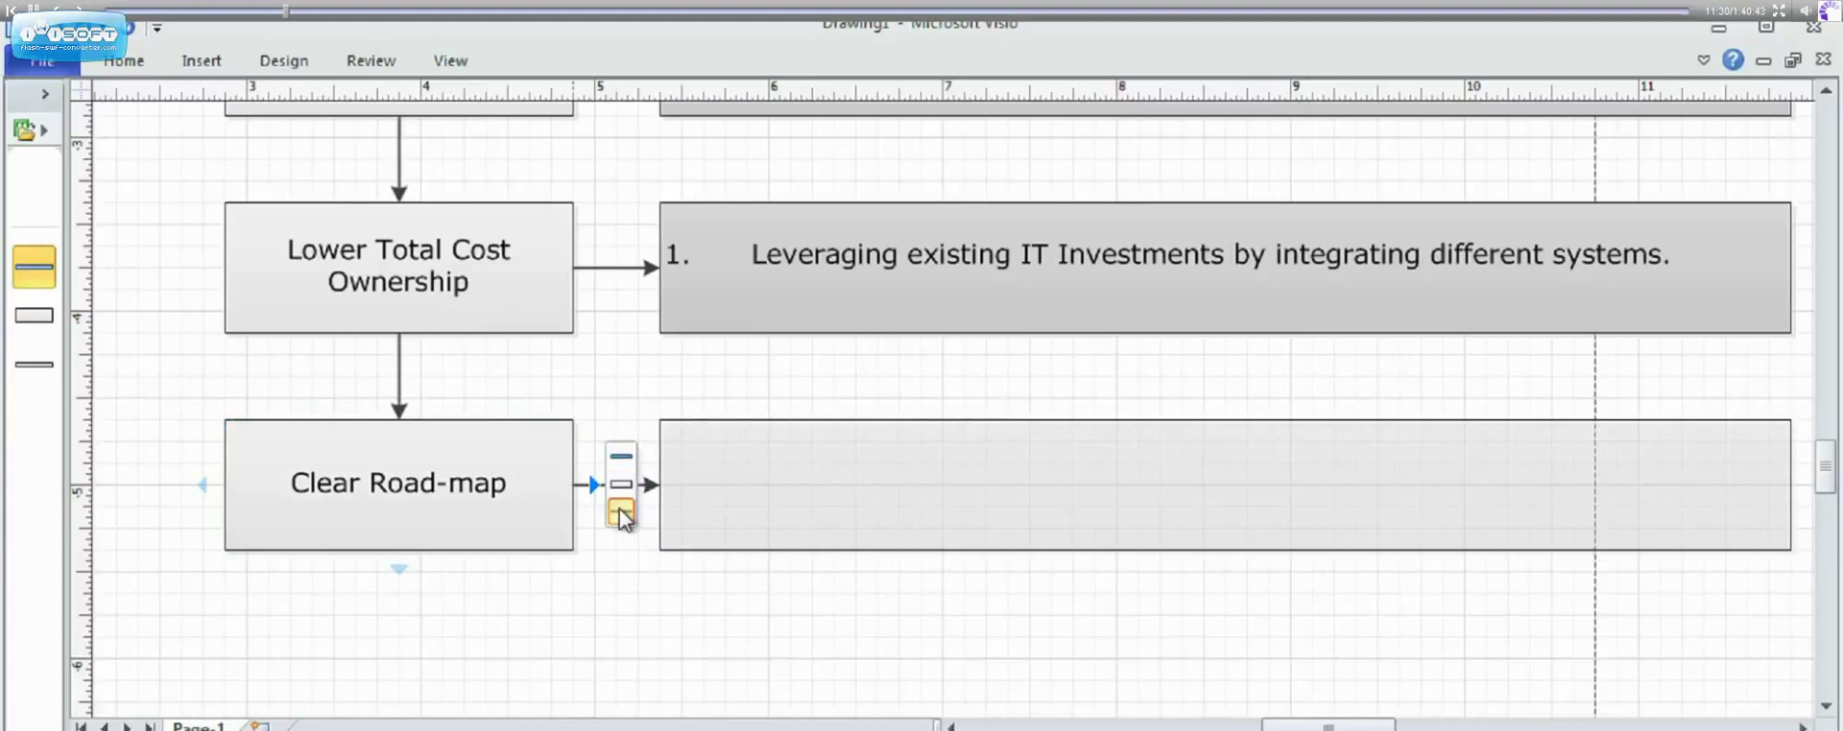
{"action": "left_click", "coordinate": [621, 509]}
{"action": "double_click", "coordinate": [843, 490]}
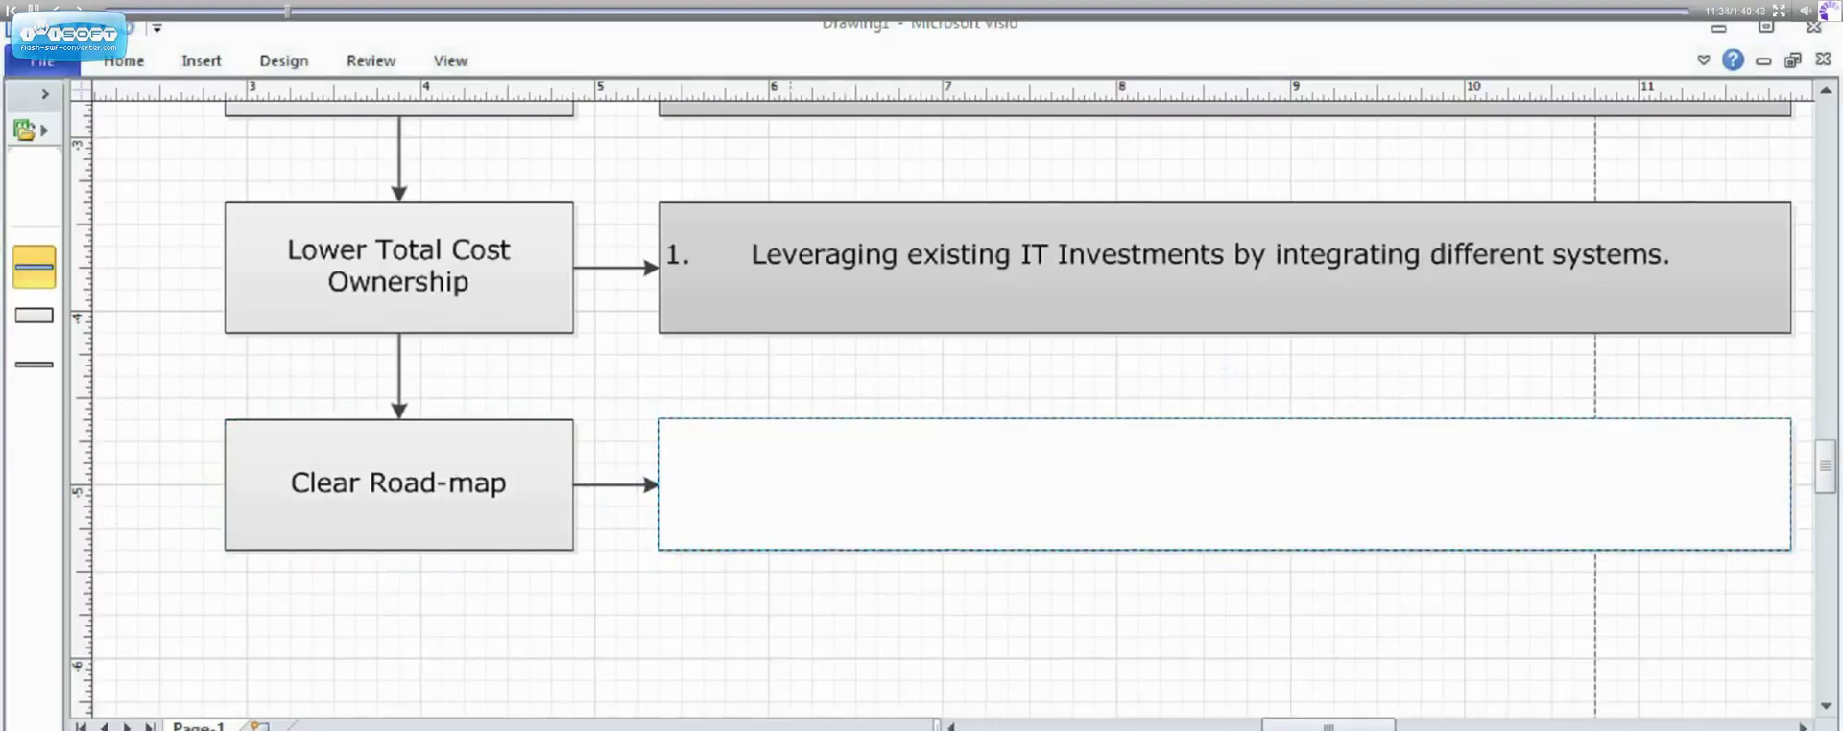
{"action": "type", "text": "1.\tSAP Net-Weaver is the technological foundation of all future SAP Solution."}
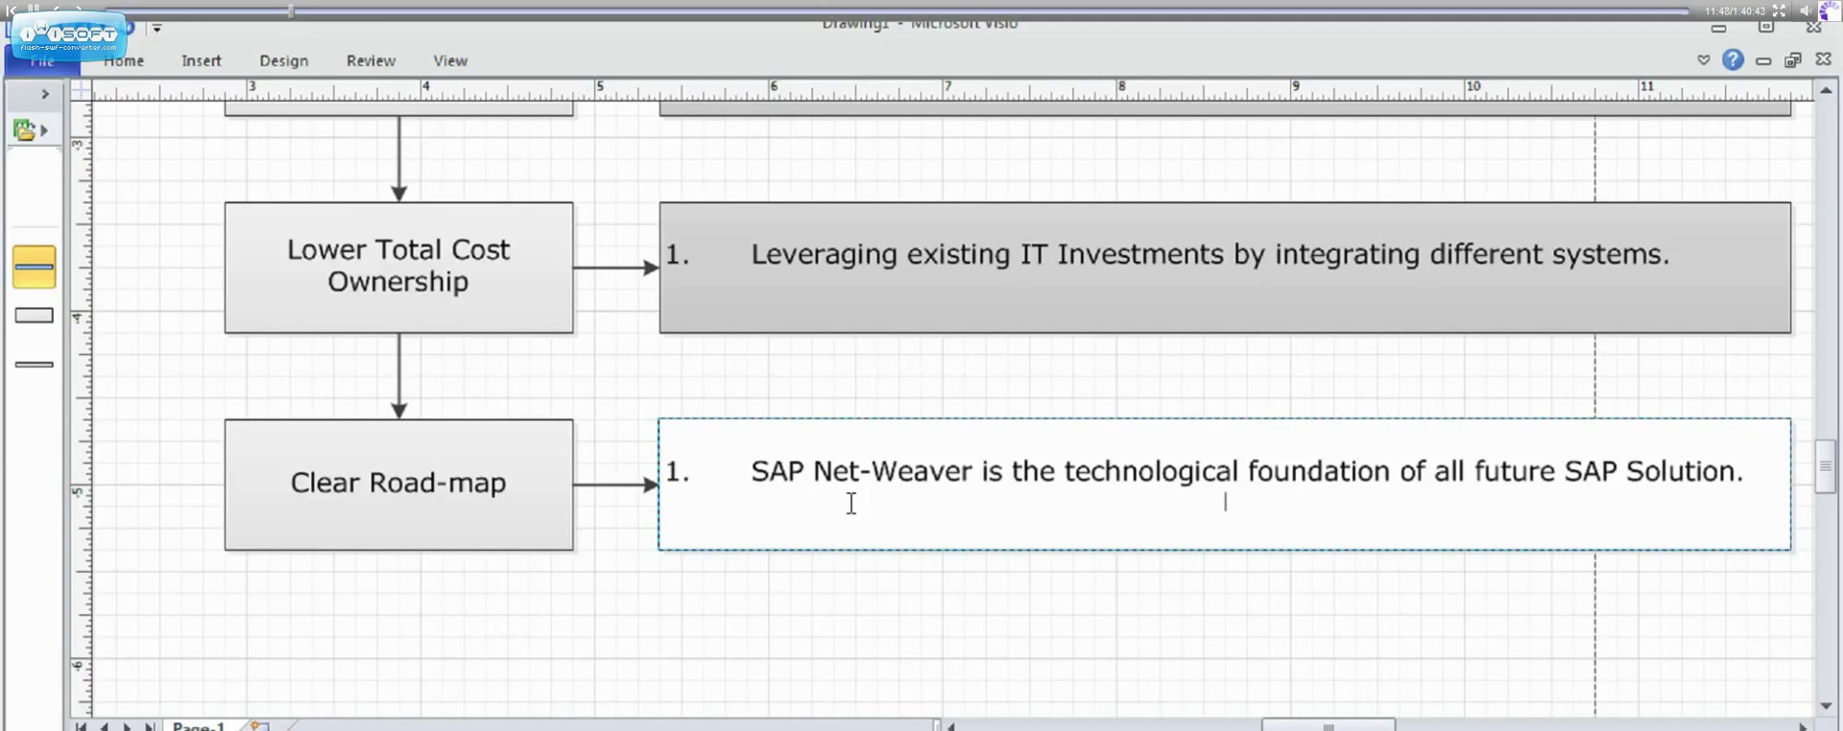
Review the diagram from the History of SAP BPC title through the Two Version section to the Clear Road-map row
{"action": "left_click", "coordinate": [1012, 642]}
{"action": "left_click", "coordinate": [1015, 634]}
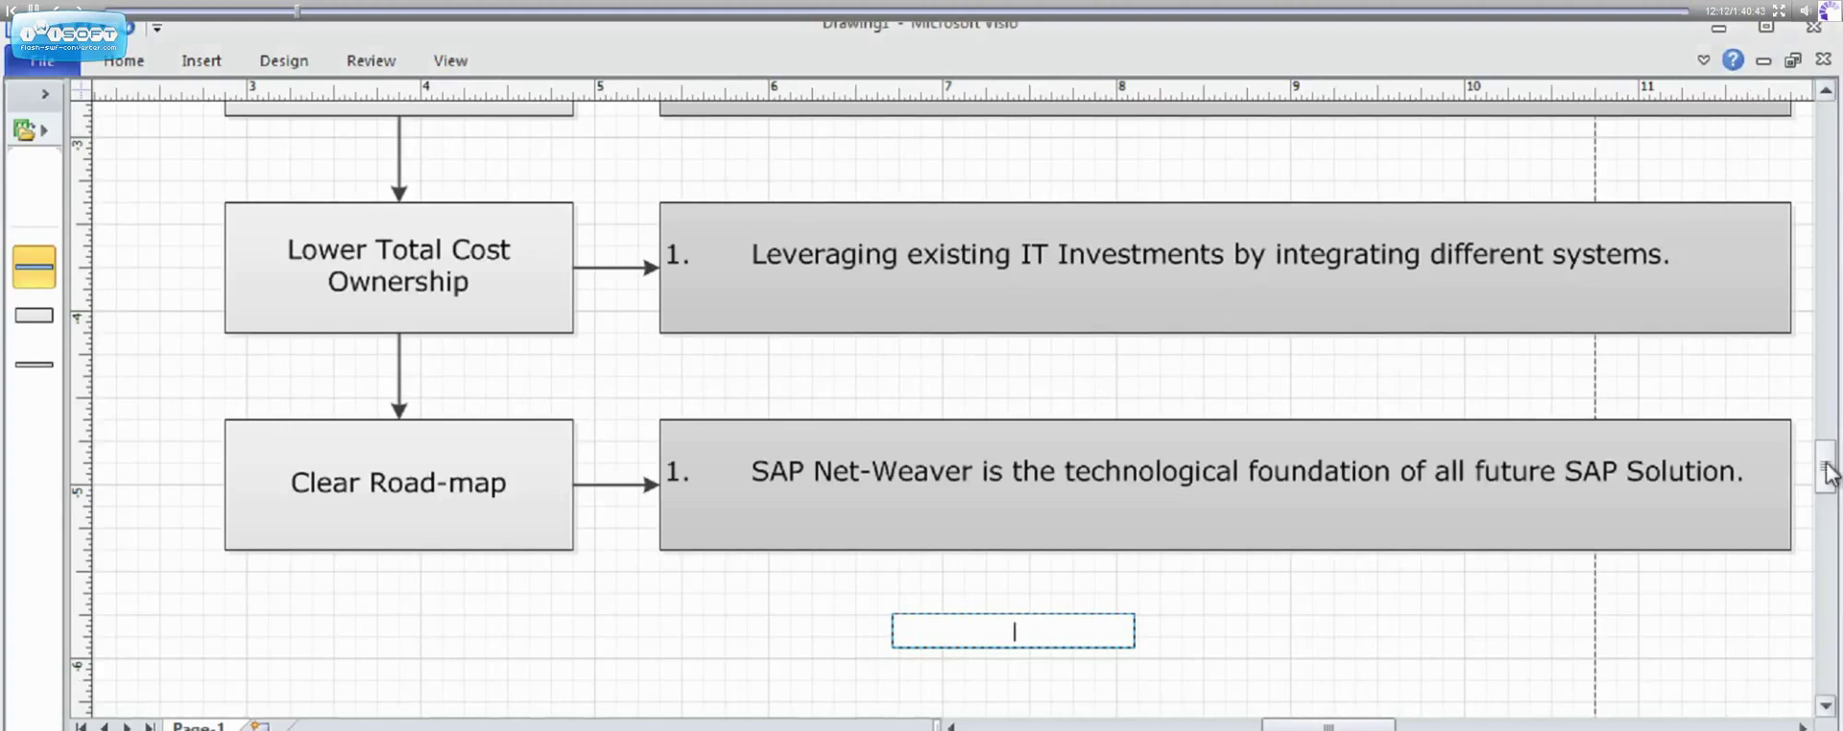
{"action": "left_click_drag", "start_coordinate": [1826, 459], "coordinate": [1827, 353]}
{"action": "scroll", "coordinate": [1826, 353], "scroll_direction": "down", "scroll_amount": 5}
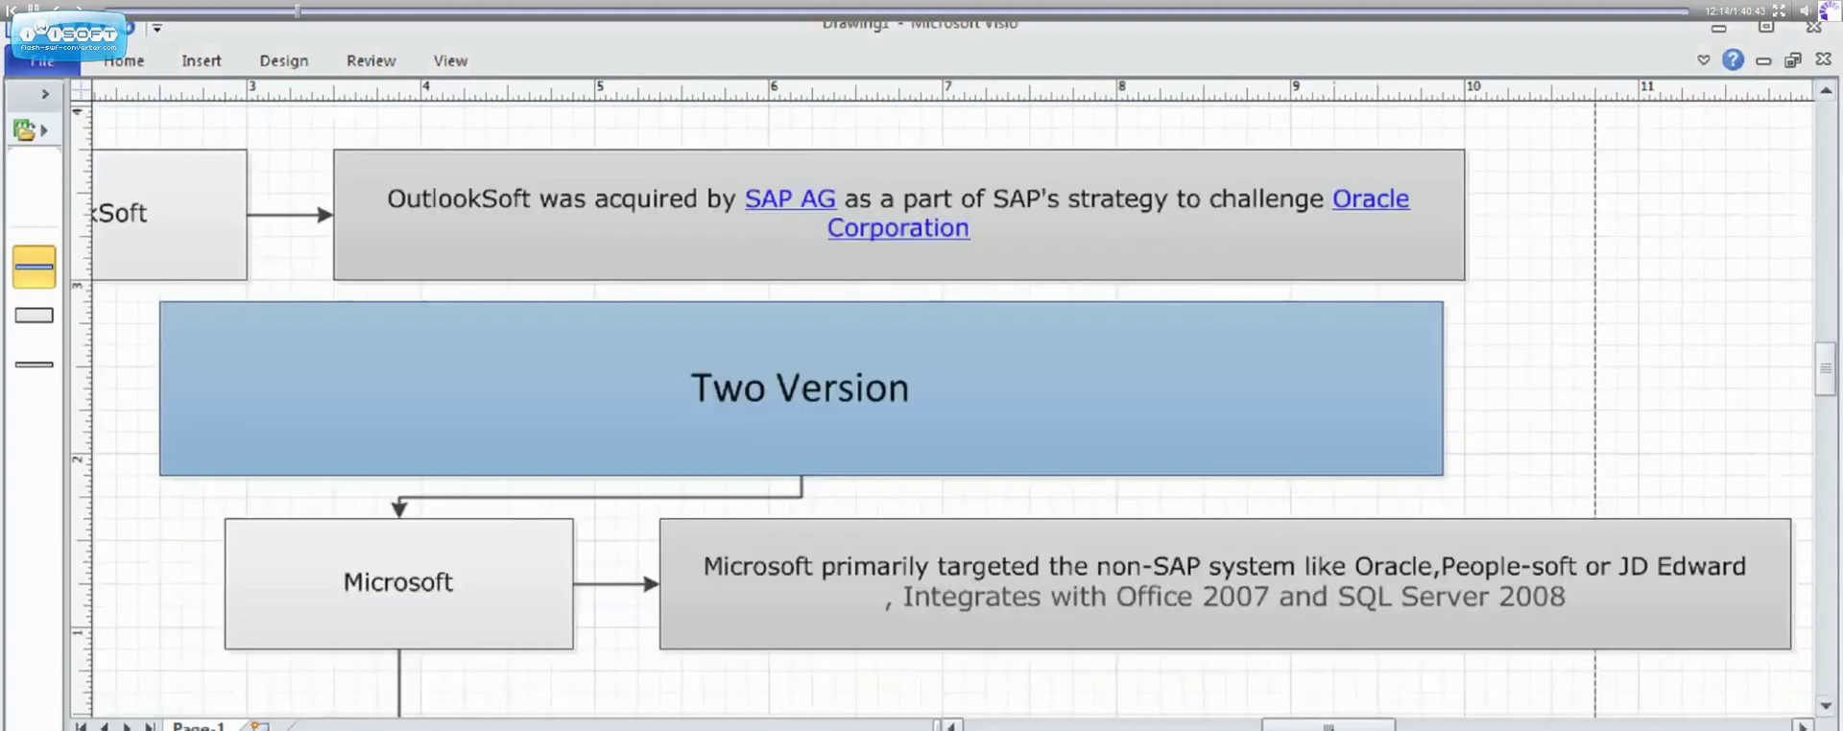
{"action": "left_click_drag", "start_coordinate": [1357, 710], "coordinate": [1278, 726]}
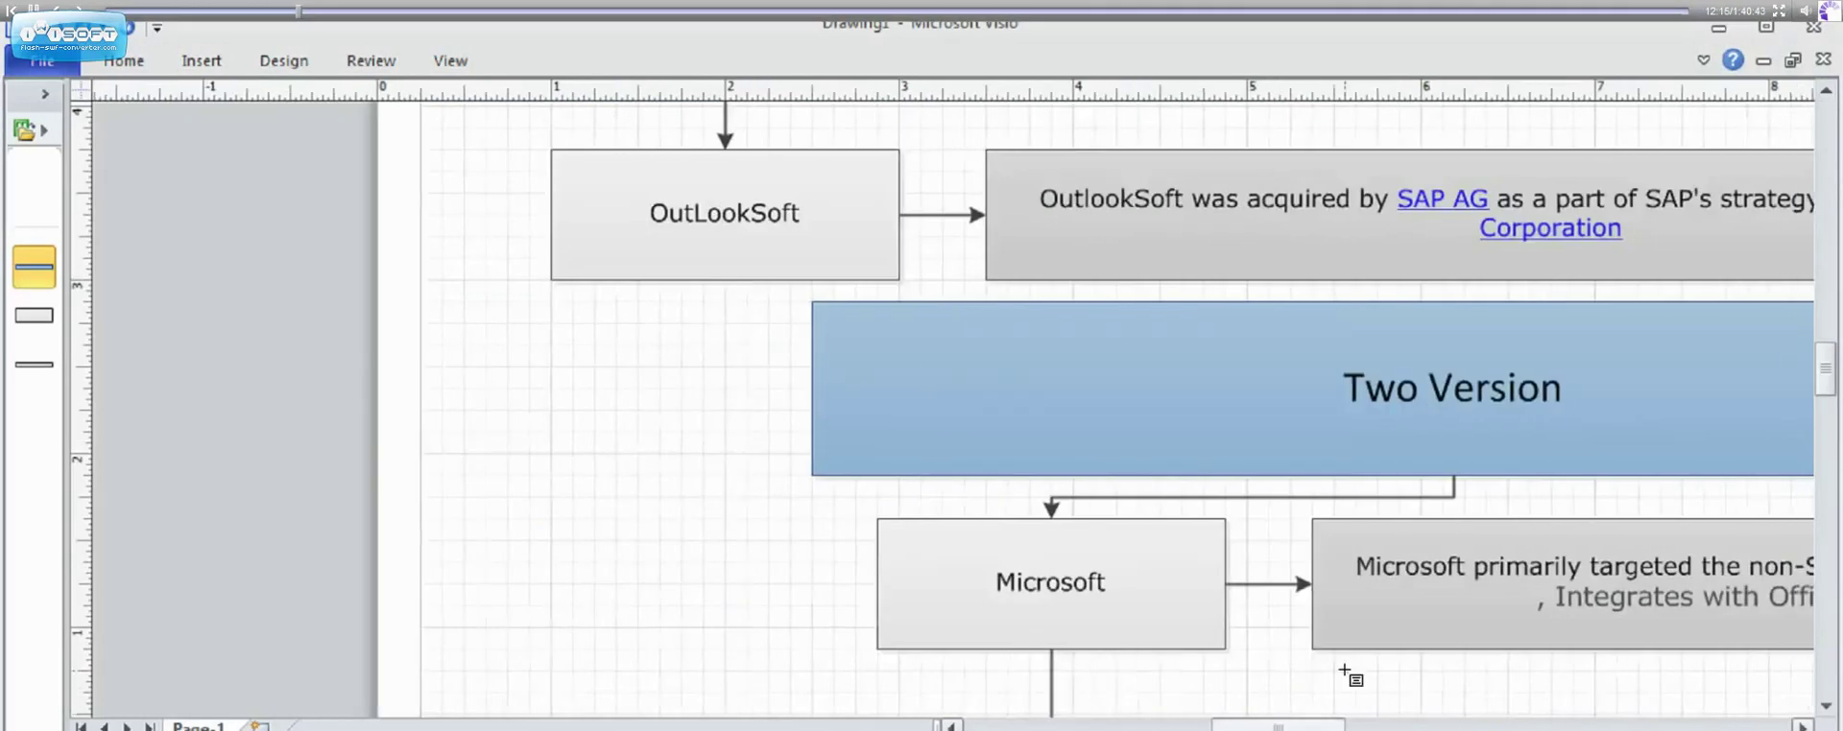
{"action": "left_click_drag", "start_coordinate": [1826, 370], "coordinate": [1826, 329]}
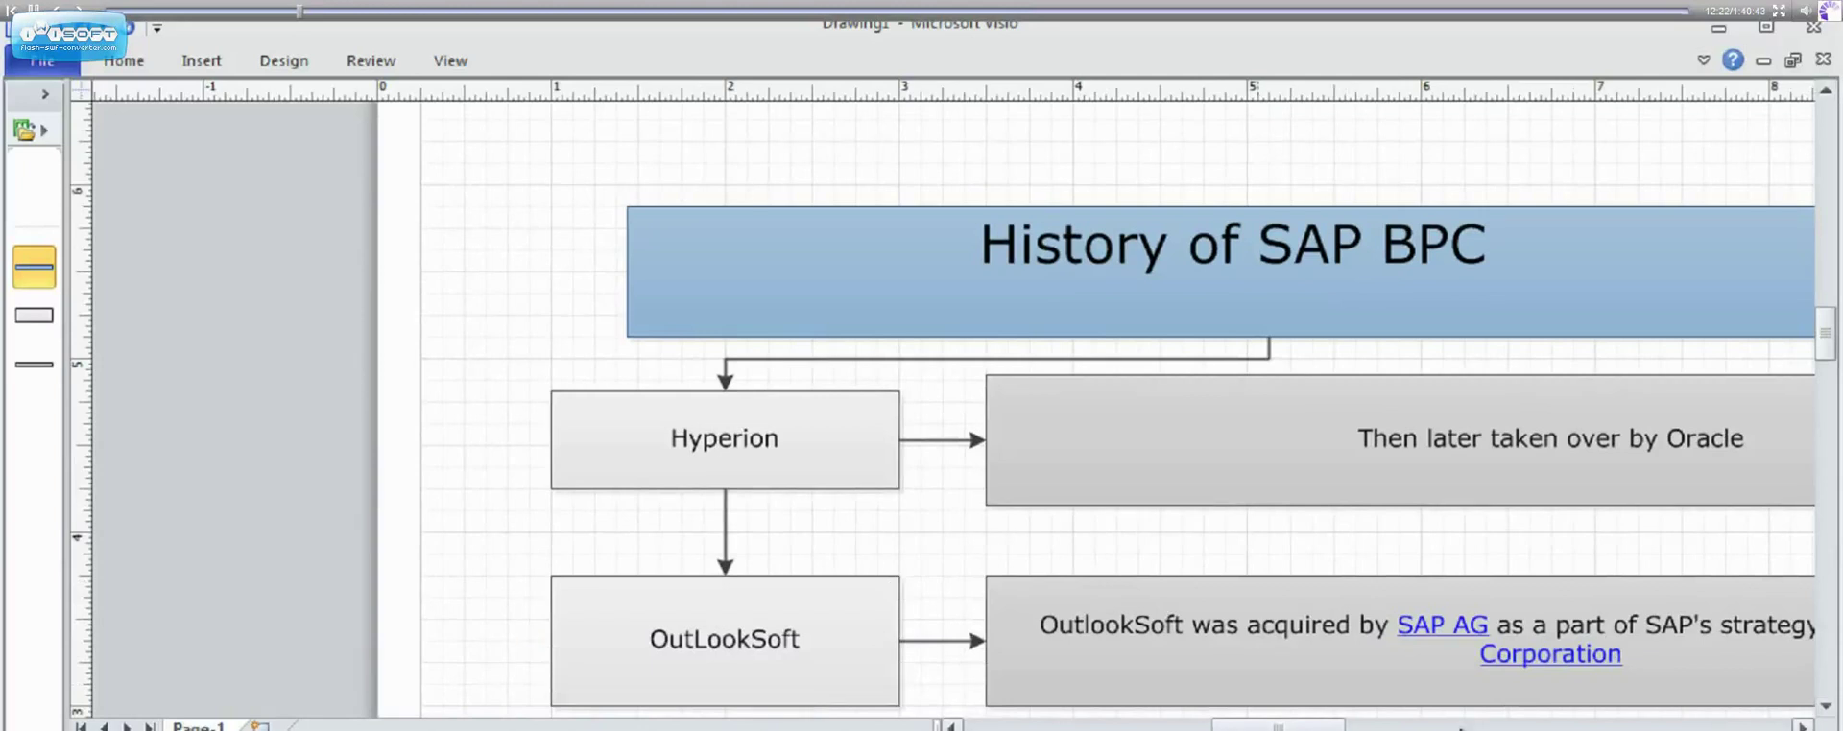
{"action": "left_click", "coordinate": [1825, 712]}
{"action": "left_click", "coordinate": [1825, 712]}
{"action": "left_click", "coordinate": [1825, 712]}
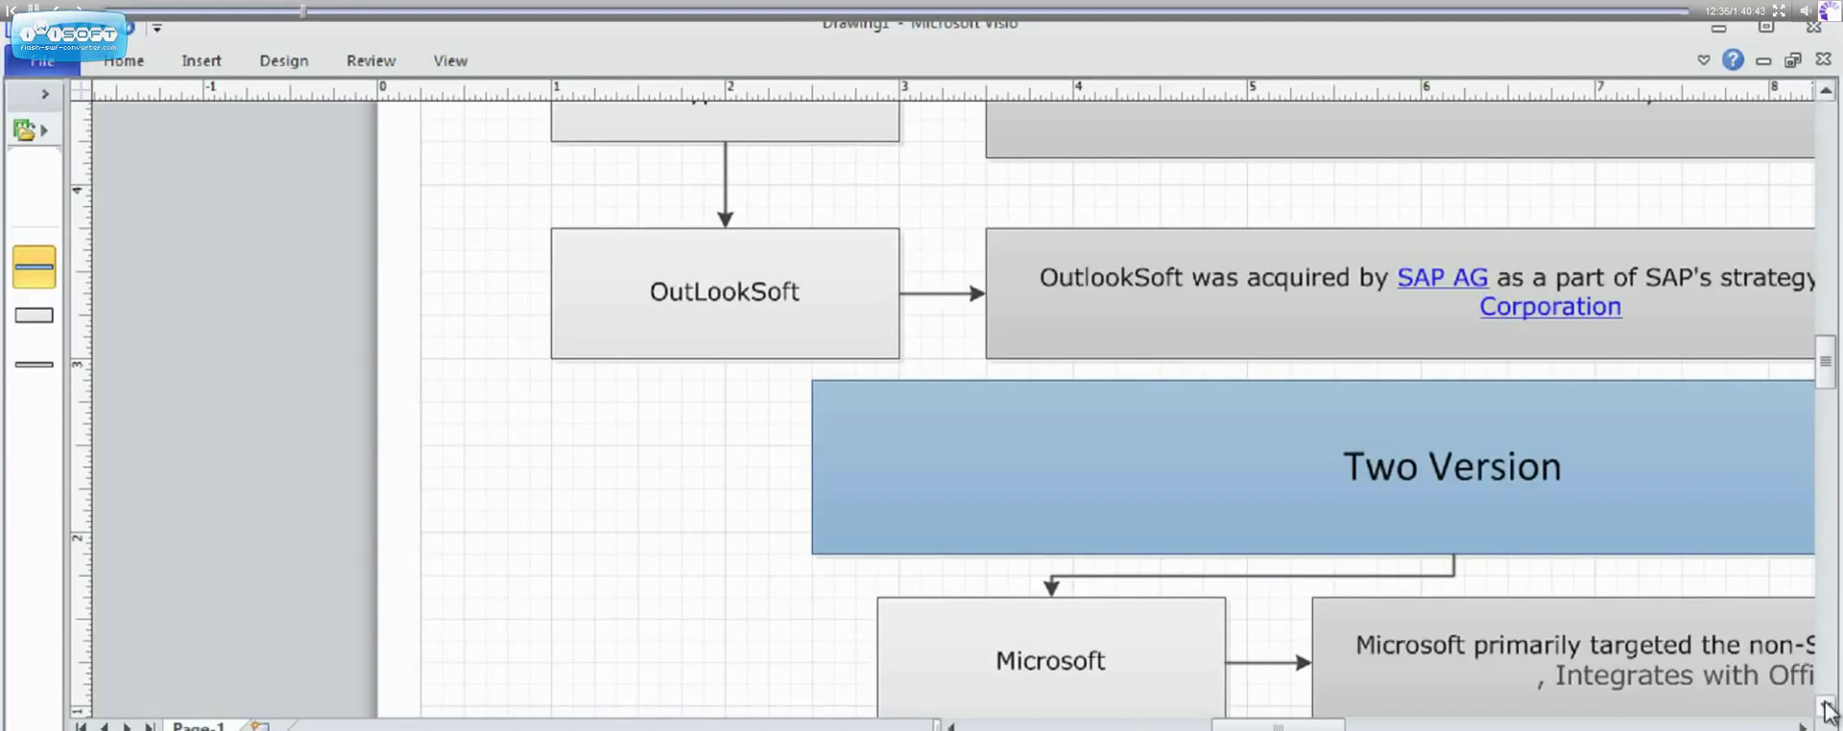
{"action": "left_click", "coordinate": [1826, 710]}
{"action": "left_click_drag", "start_coordinate": [1826, 710], "coordinate": [1826, 710]}
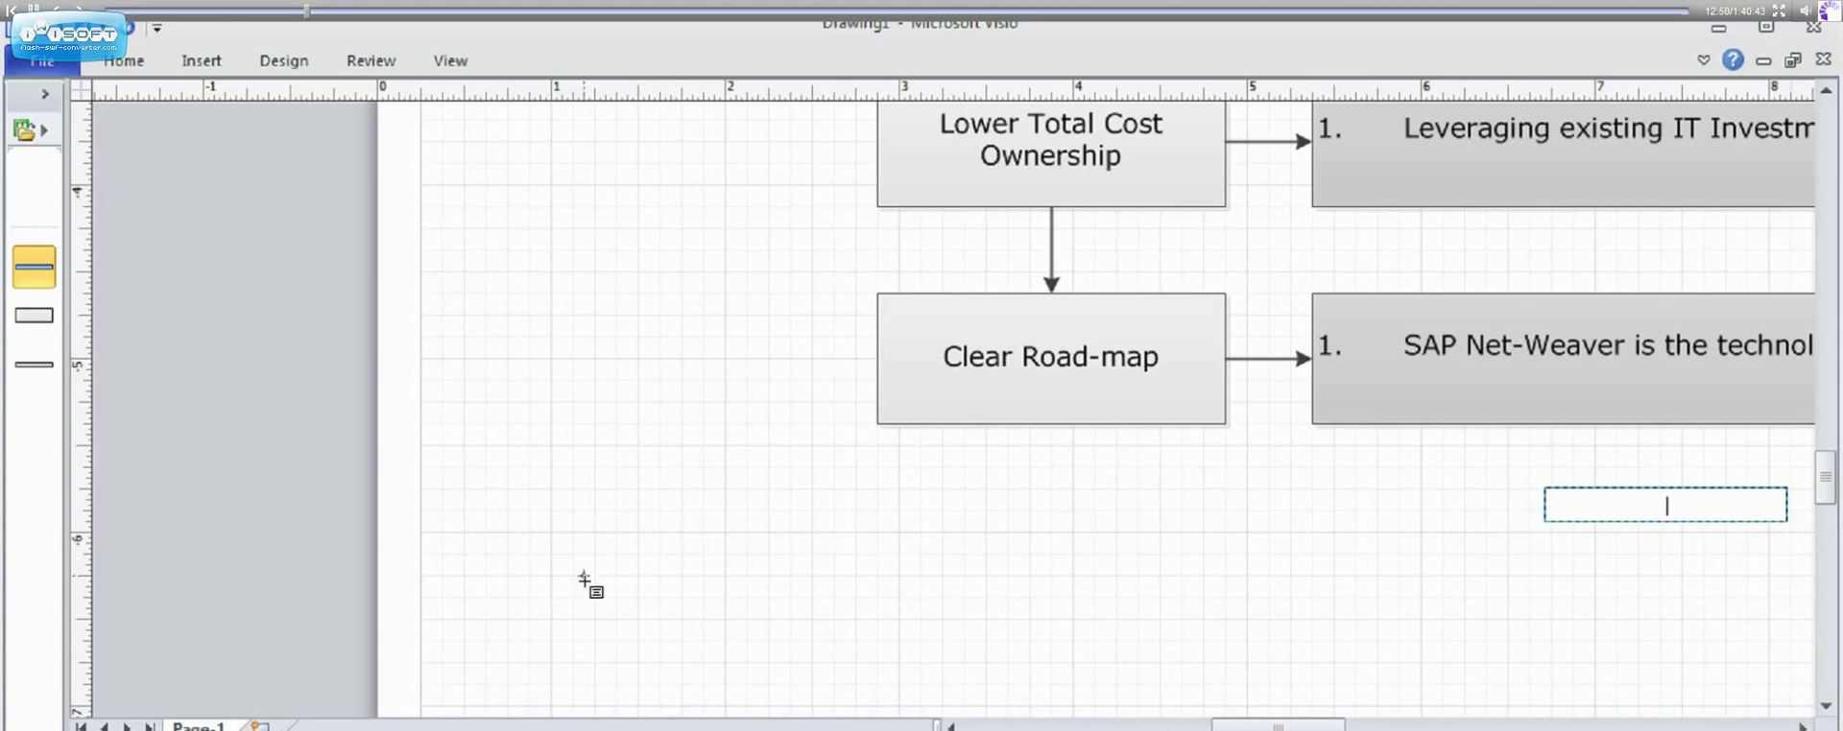
{"action": "key", "text": "Escape"}
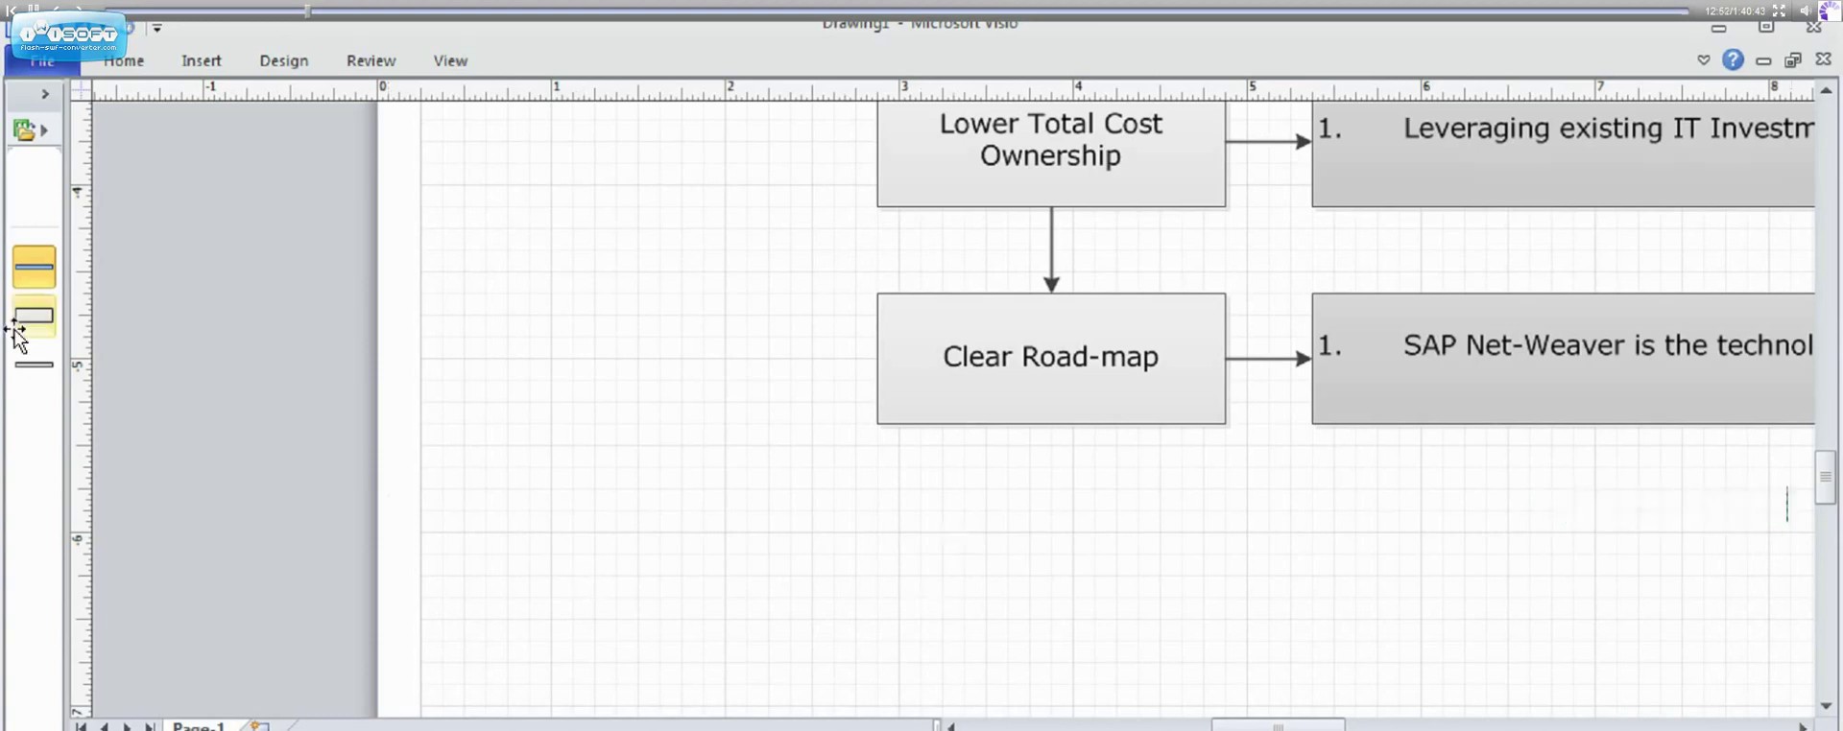
Add a small unconnected grey box below Clear Road-map with the lines "1) Migration", "2) Upgrade" and "New"
{"action": "left_click_drag", "start_coordinate": [17, 336], "coordinate": [1029, 619]}
{"action": "scroll", "coordinate": [1267, 576], "scroll_direction": "down", "scroll_amount": 1}
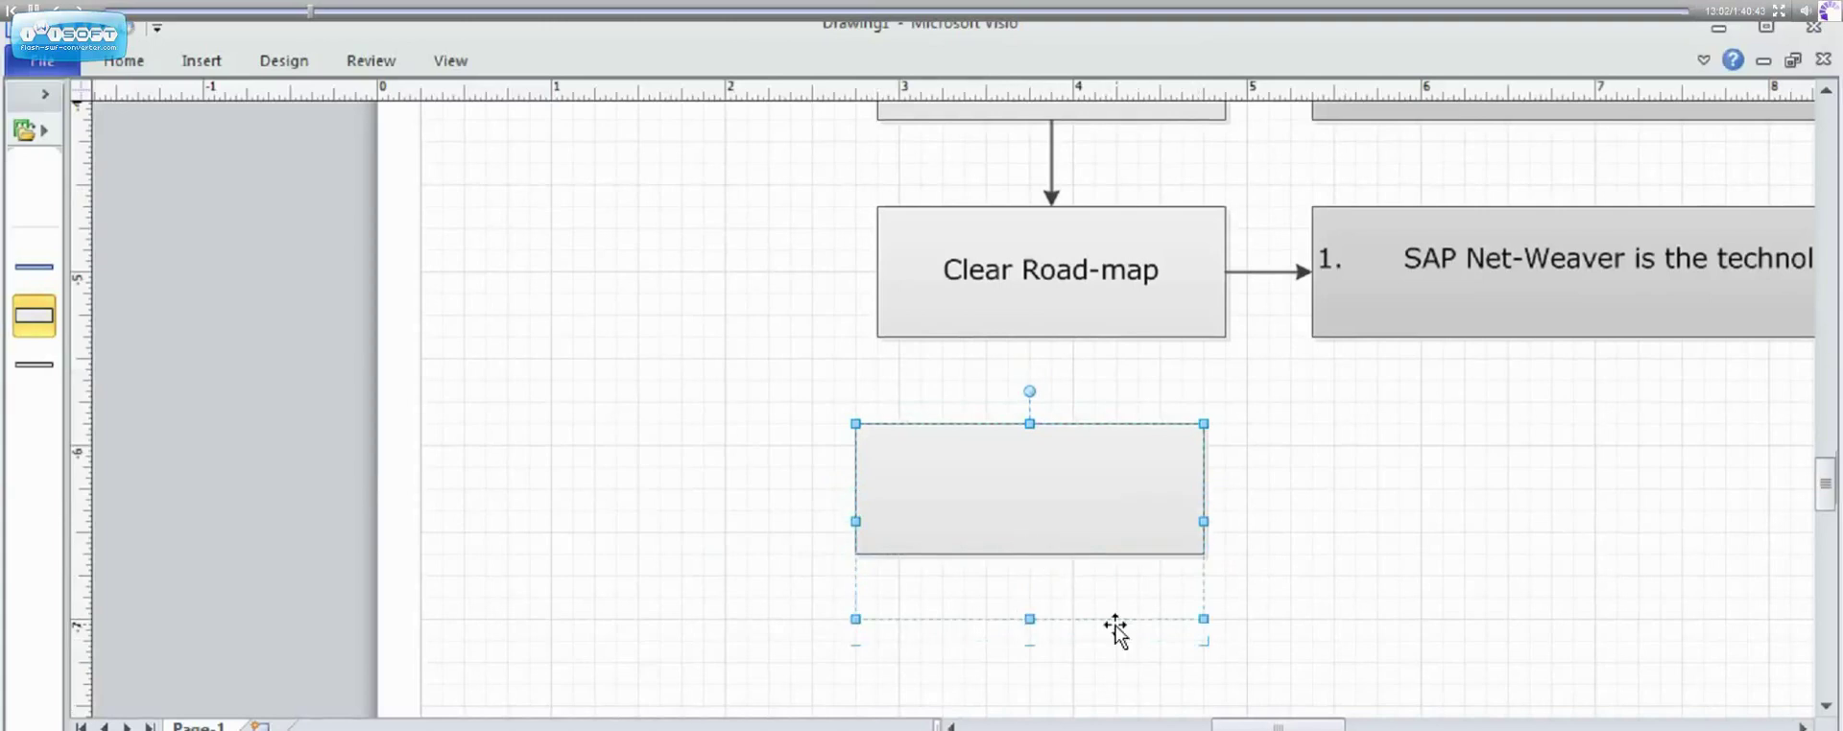
{"action": "left_click", "coordinate": [1825, 707]}
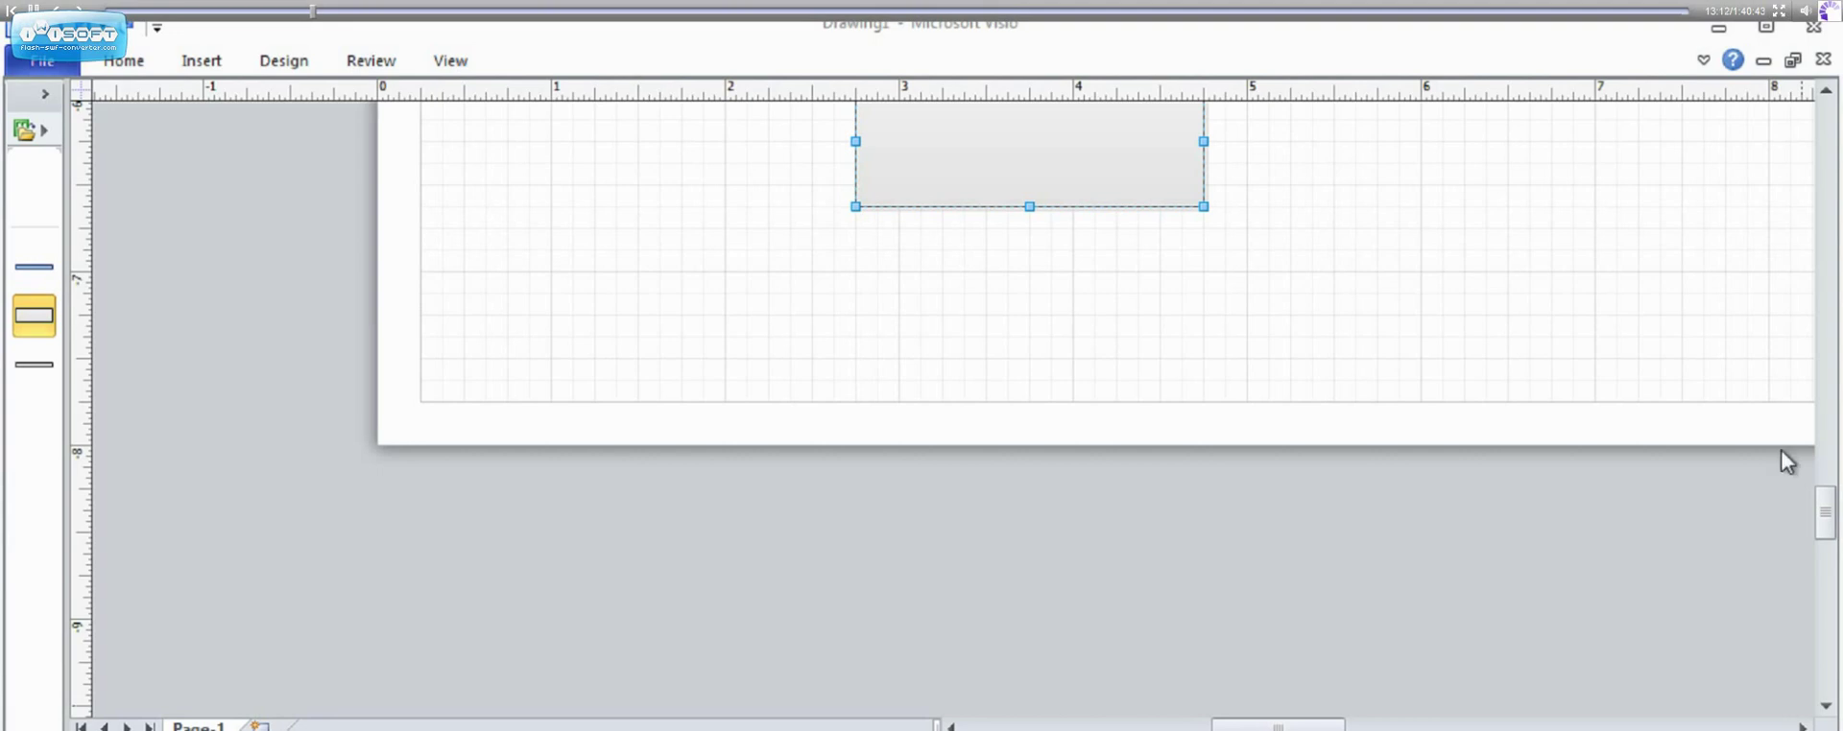
{"action": "left_click", "coordinate": [1826, 91]}
{"action": "left_click", "coordinate": [1827, 92]}
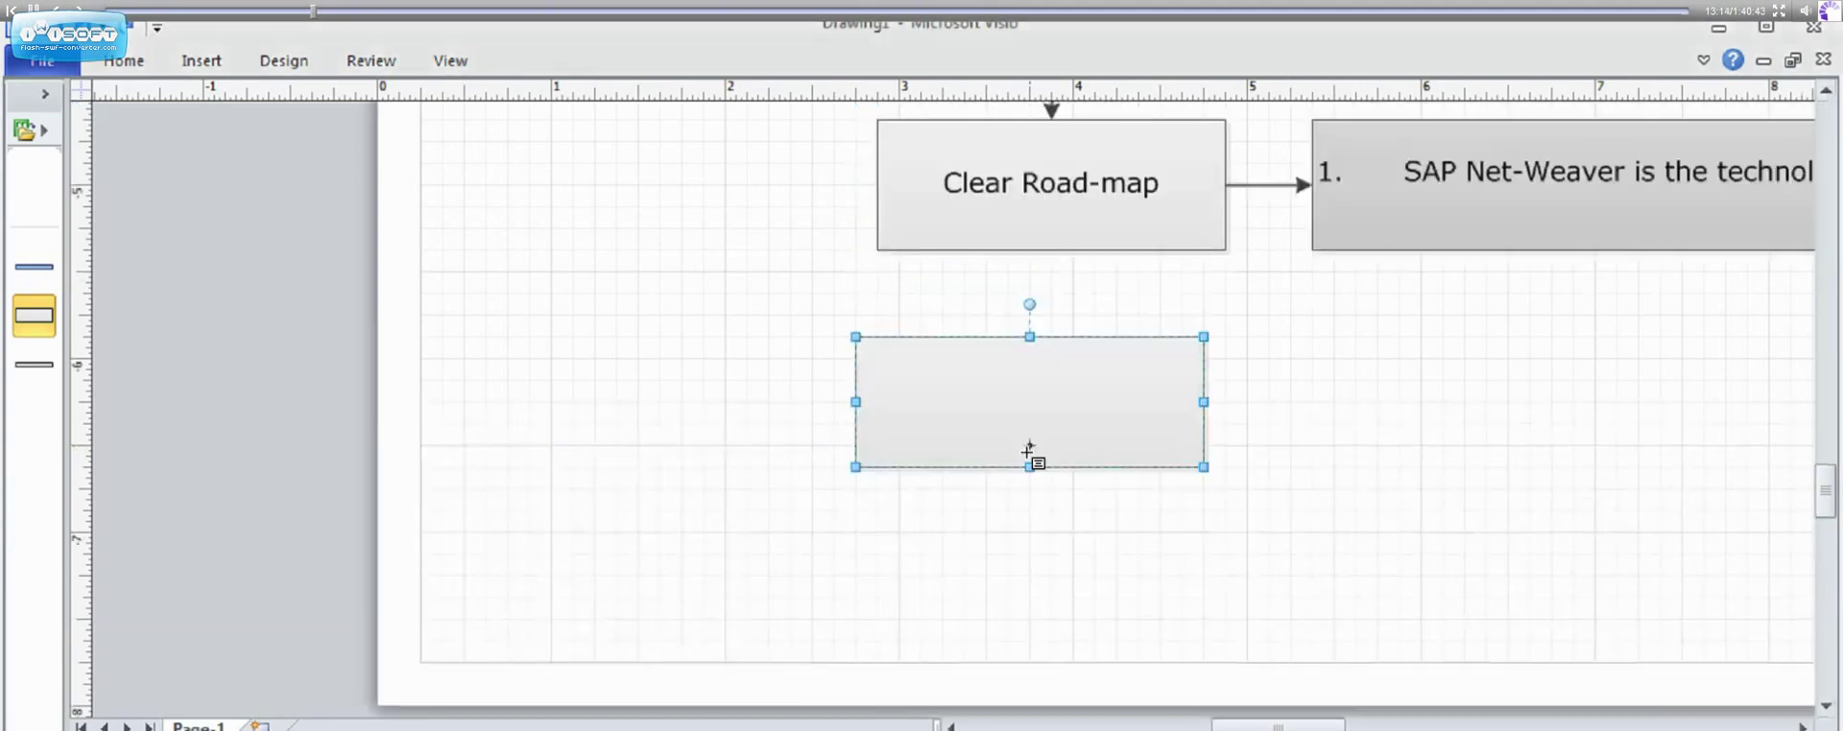
{"action": "double_click", "coordinate": [985, 413]}
{"action": "type", "text": "1) Migration 2) Upgrade New"}
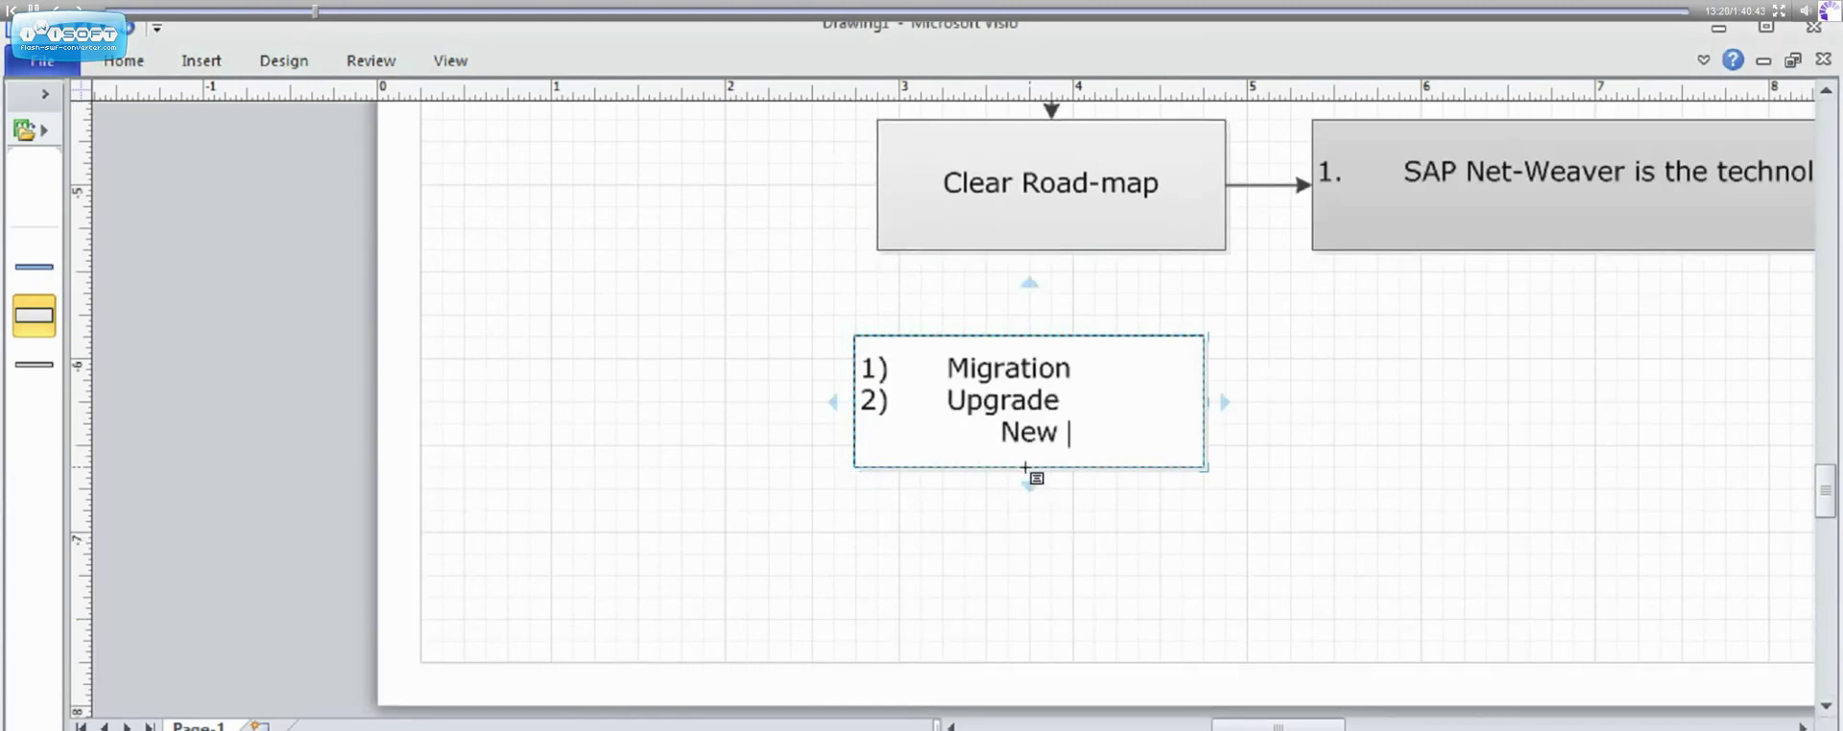
{"action": "left_click", "coordinate": [1027, 468]}
{"action": "double_click", "coordinate": [1029, 489]}
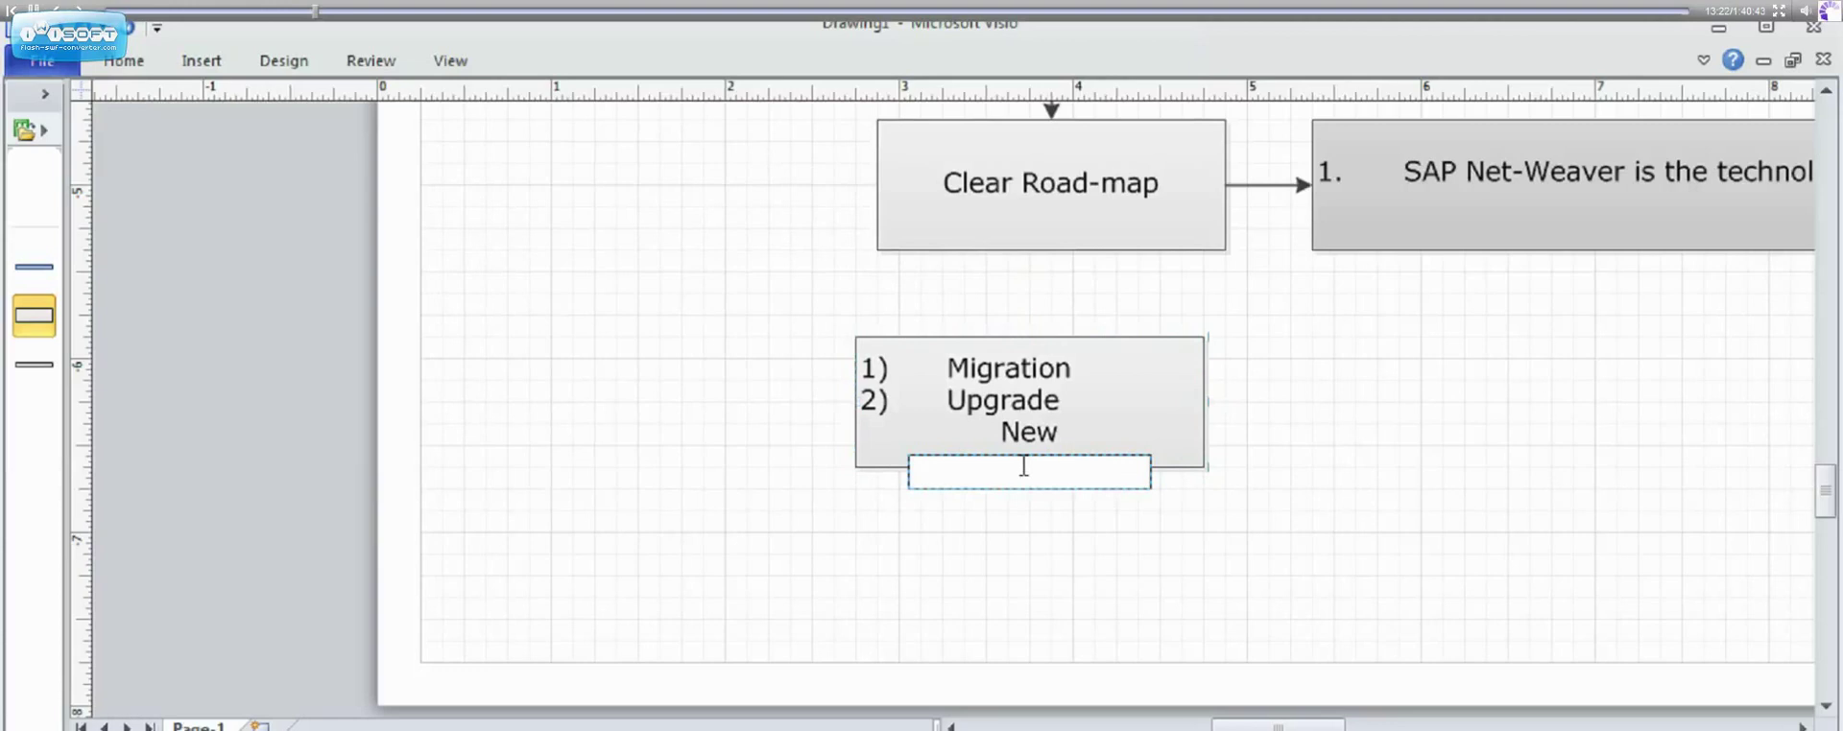
{"action": "left_click", "coordinate": [1022, 466]}
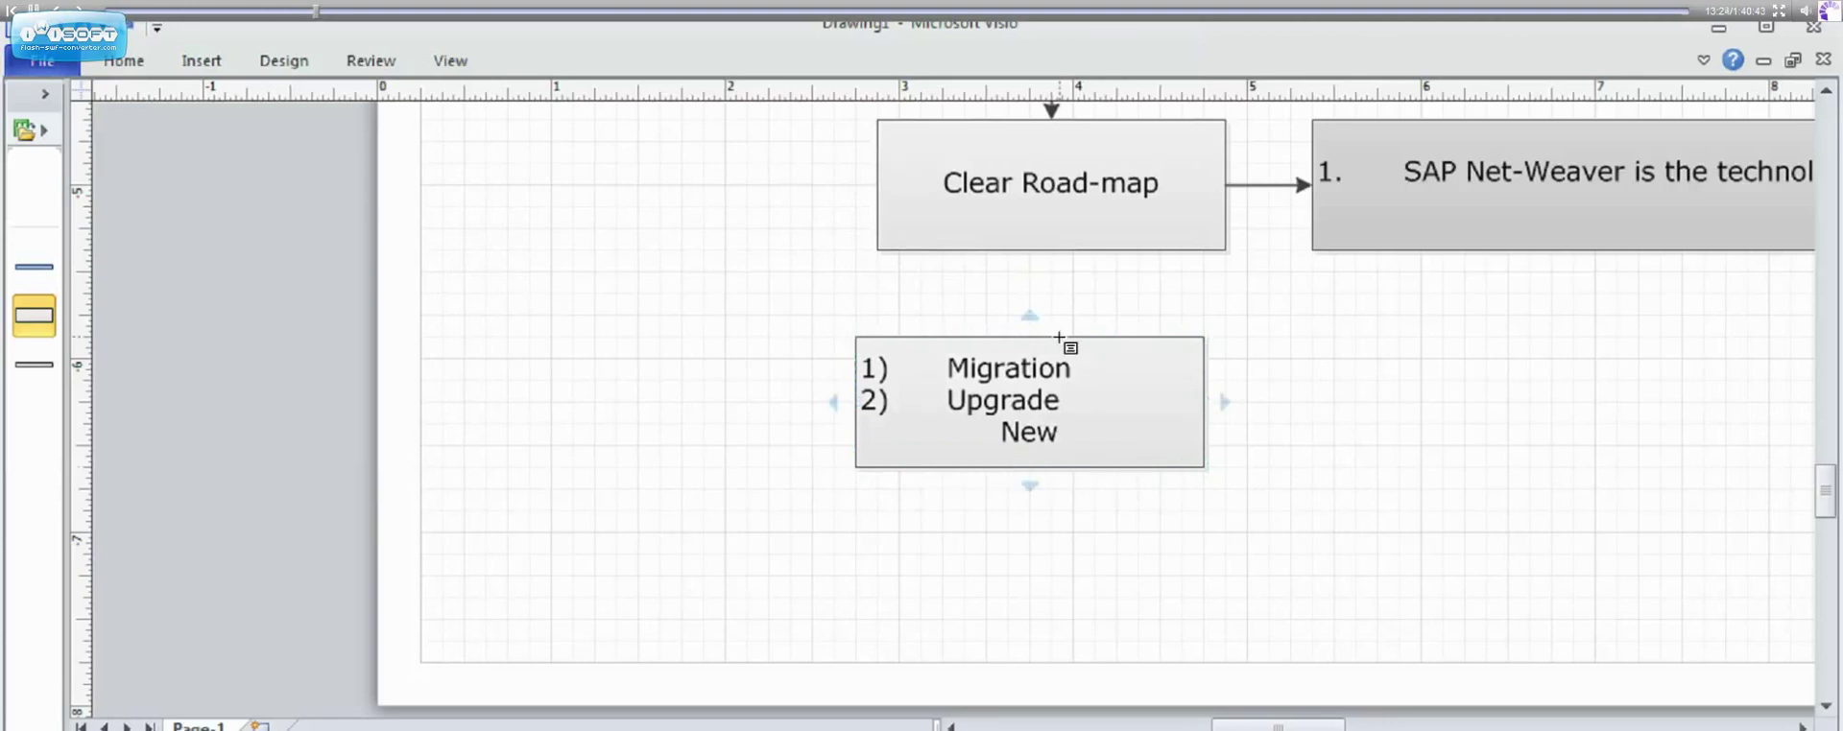
Number the New line as item "3)" in the list box and align it with the Migration and Upgrade items
{"action": "mouse_move", "coordinate": [1029, 489]}
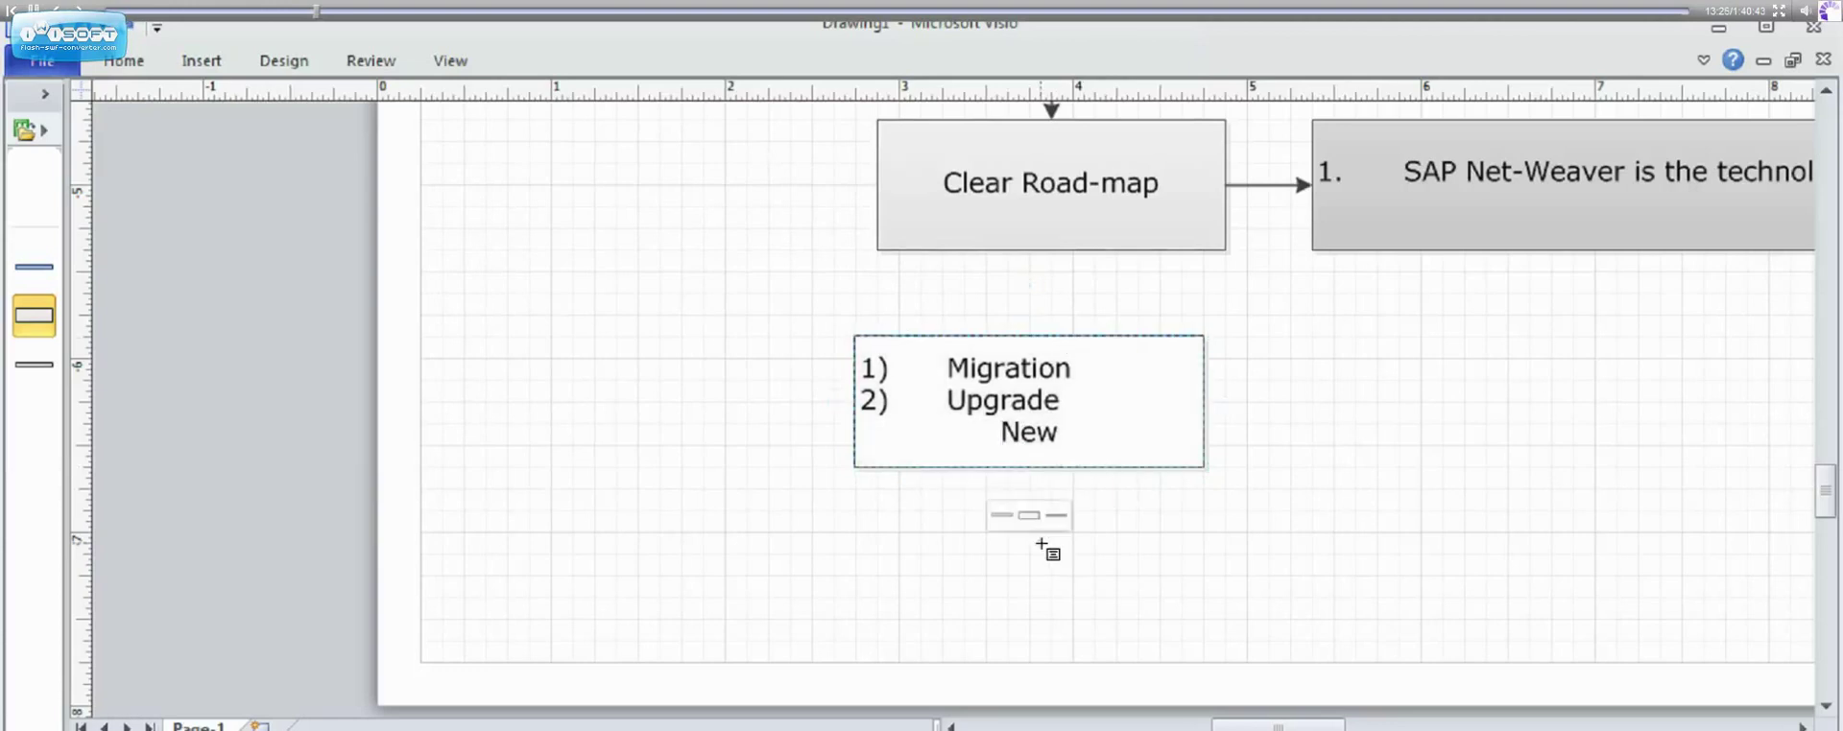
{"action": "key", "text": "BackSpace"}
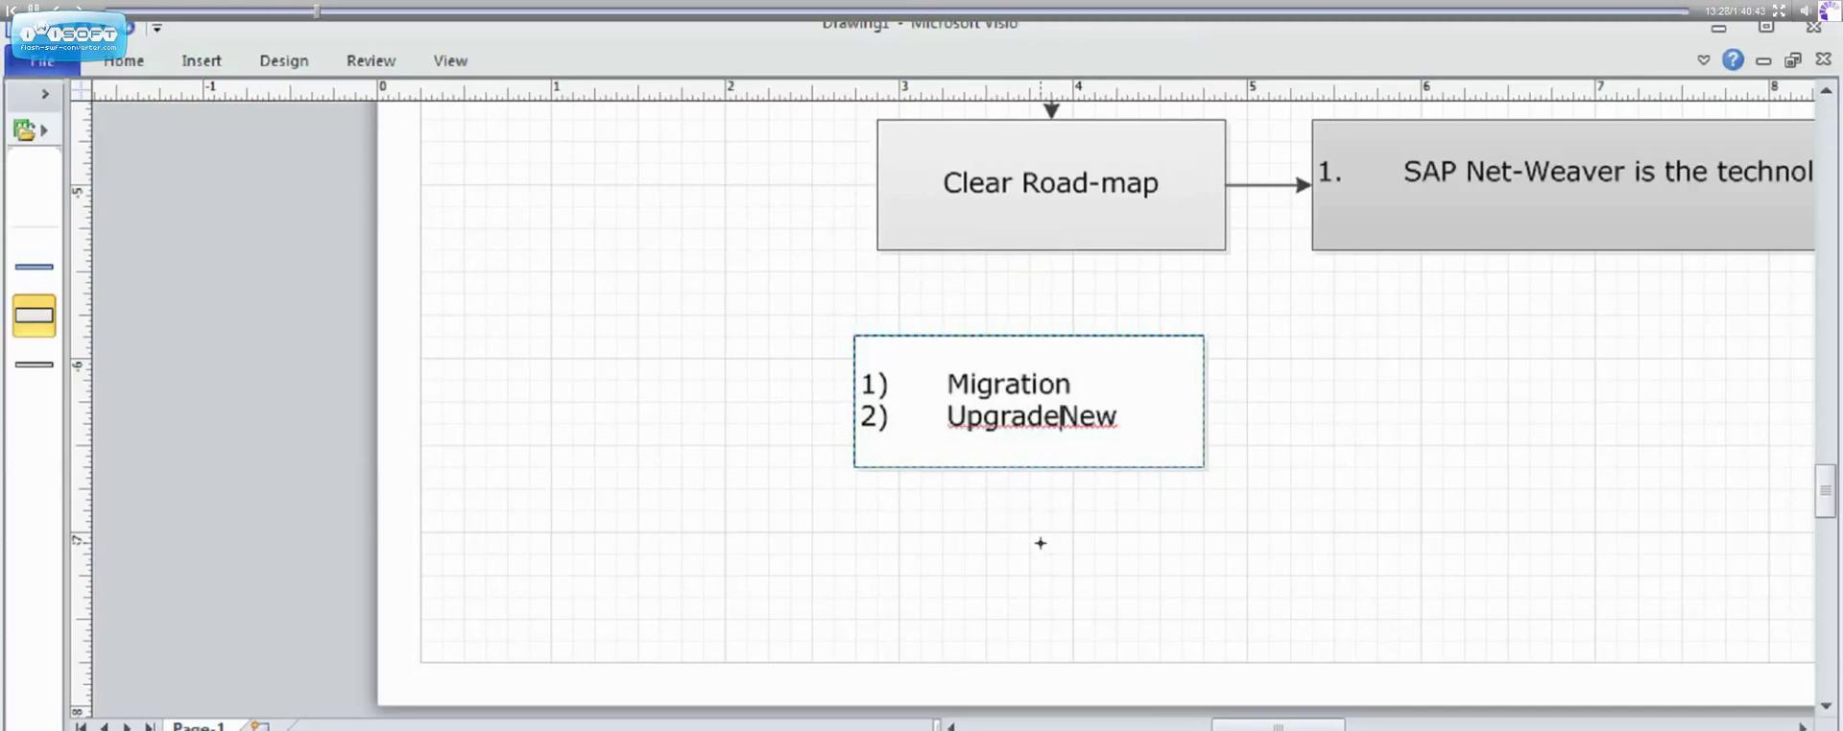
{"action": "key", "text": "Return"}
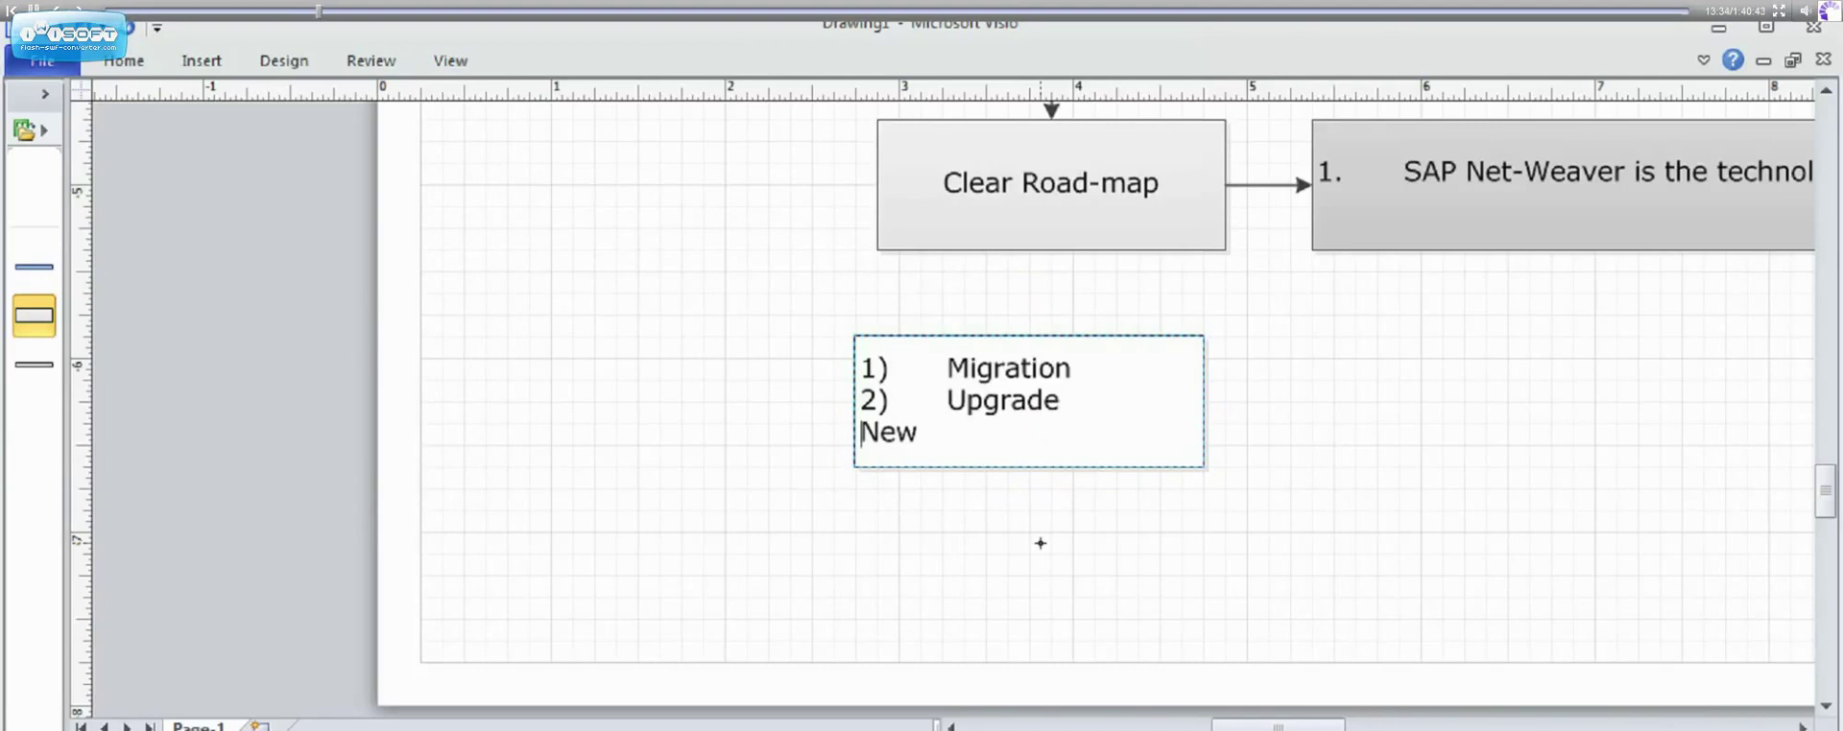
{"action": "type", "text": "3)"}
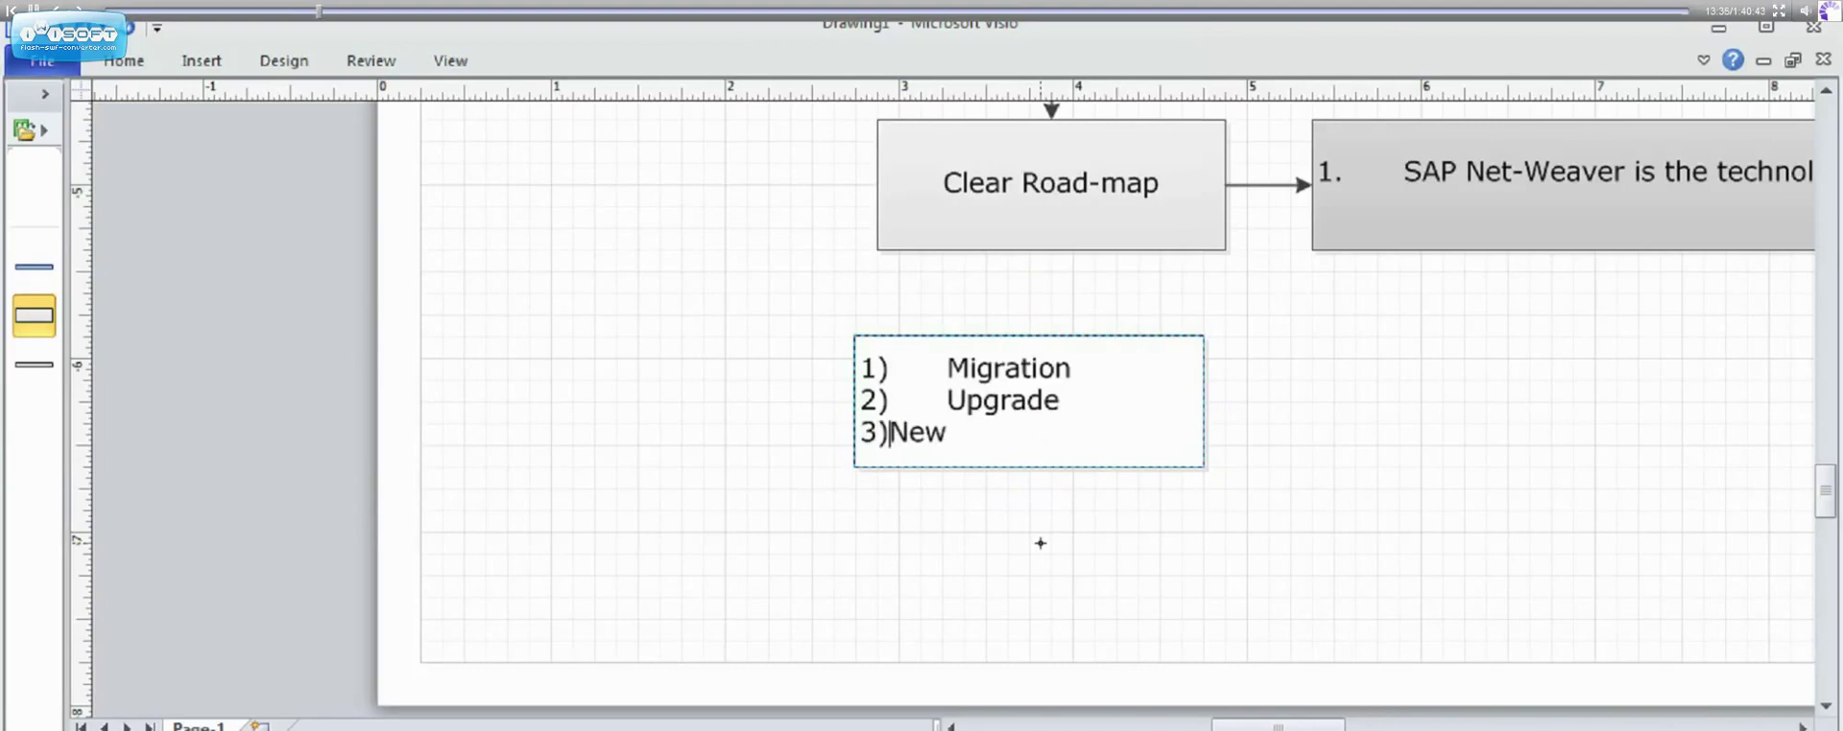
{"action": "key", "text": "Tab"}
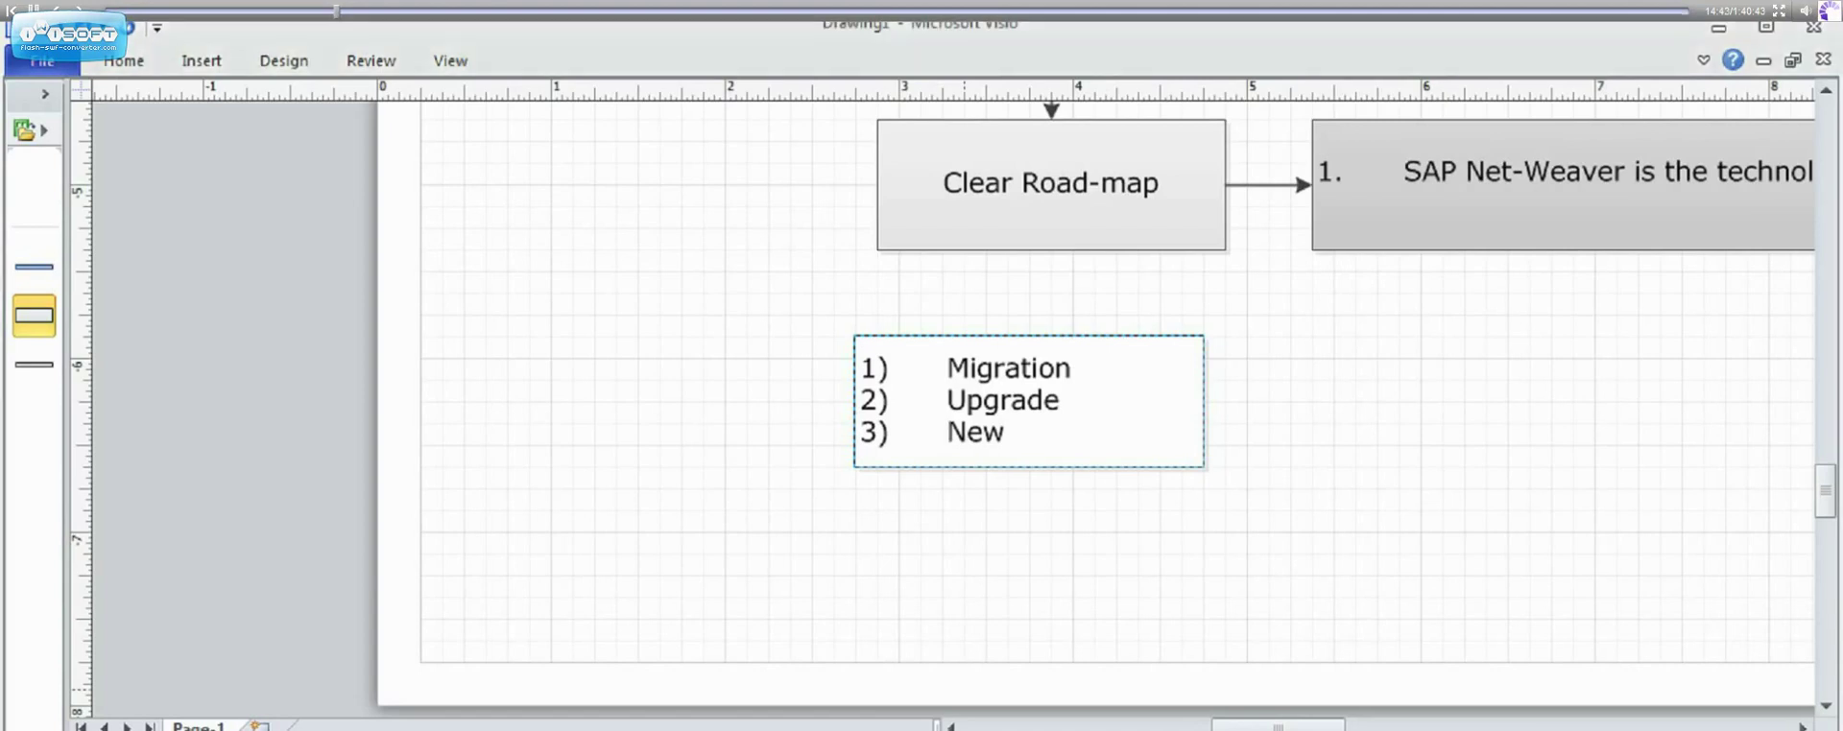
Rename the drawing page to "History of BPC"
{"action": "double_click", "coordinate": [197, 726]}
{"action": "key", "text": "BackSpace"}
{"action": "type", "text": "History of BPC"}
{"action": "key", "text": "Return"}
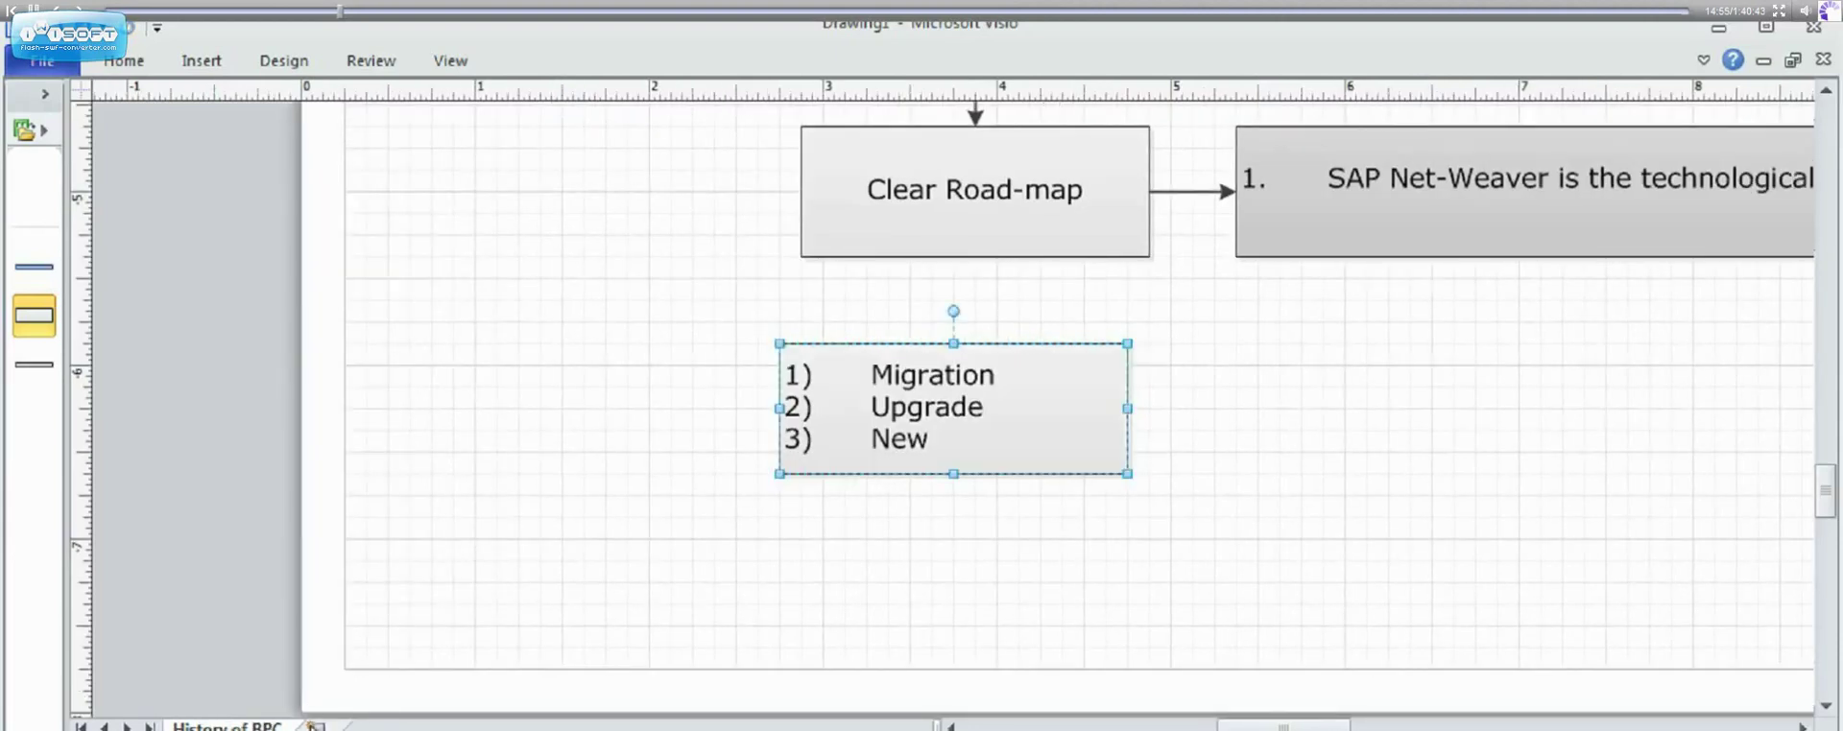